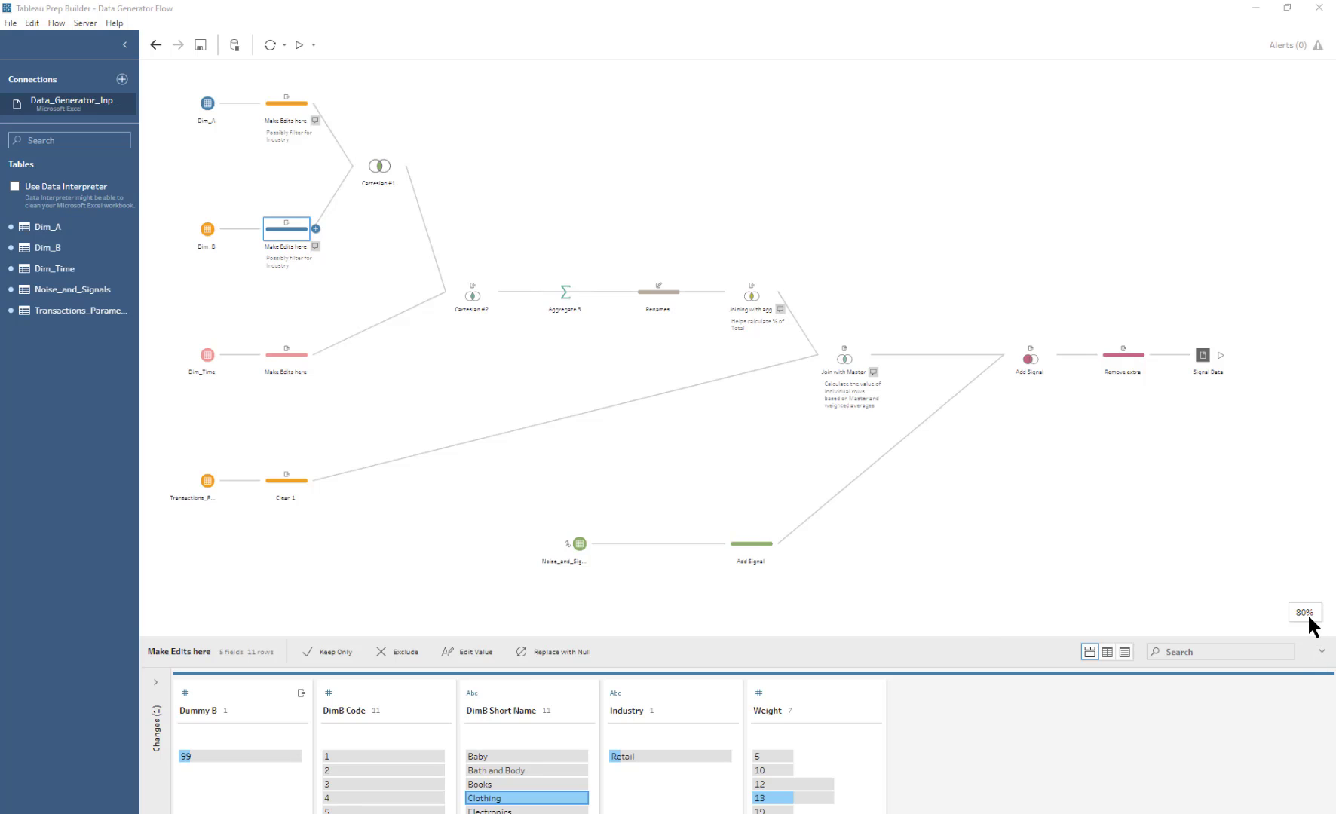
# Step: Review the Dim_A input fields and the field values in the Make Edits here steps of Dim_A and Dim_B, including the Retail industry
pyautogui.click(1306, 611)
pyautogui.click(1282, 612)
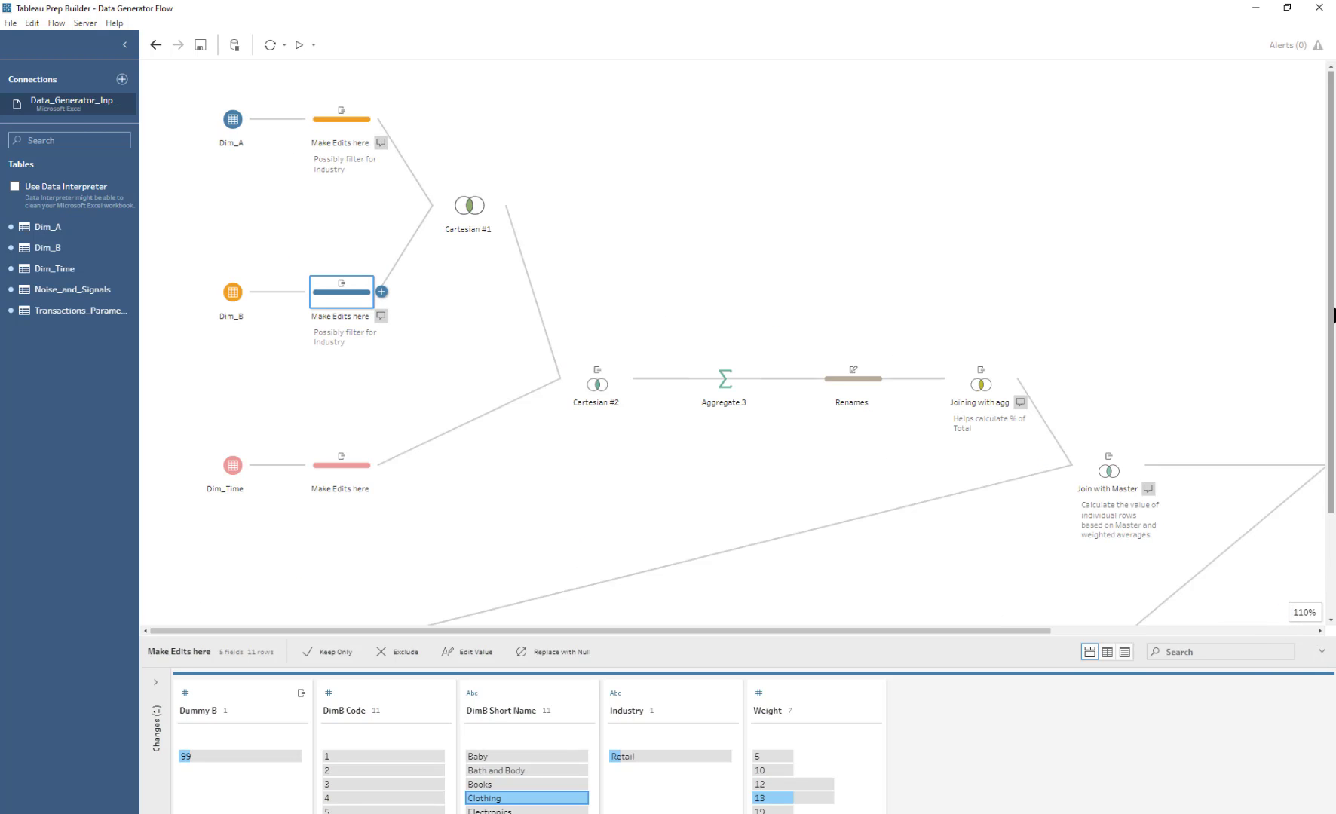
pyautogui.click(232, 119)
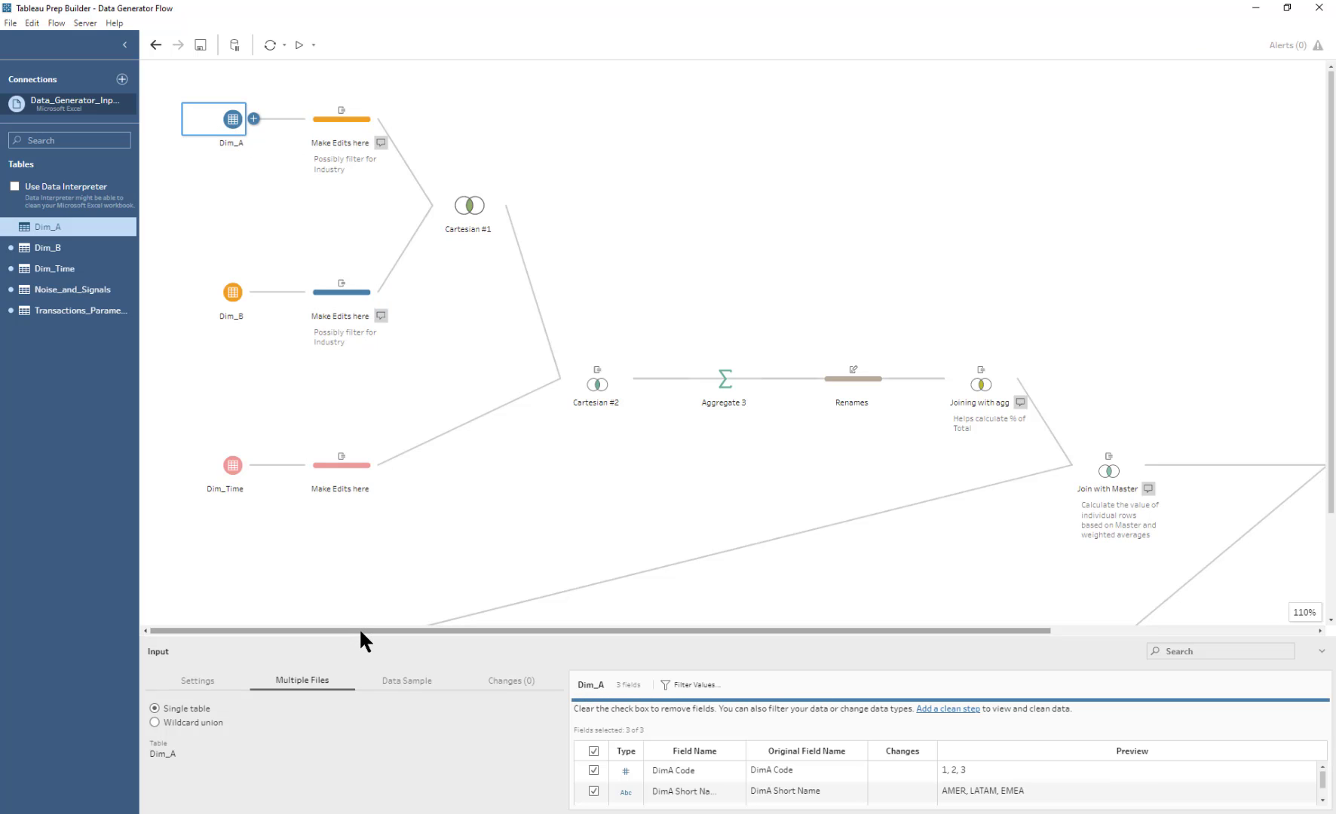
pyautogui.moveTo(362, 636); pyautogui.dragTo(362, 480)
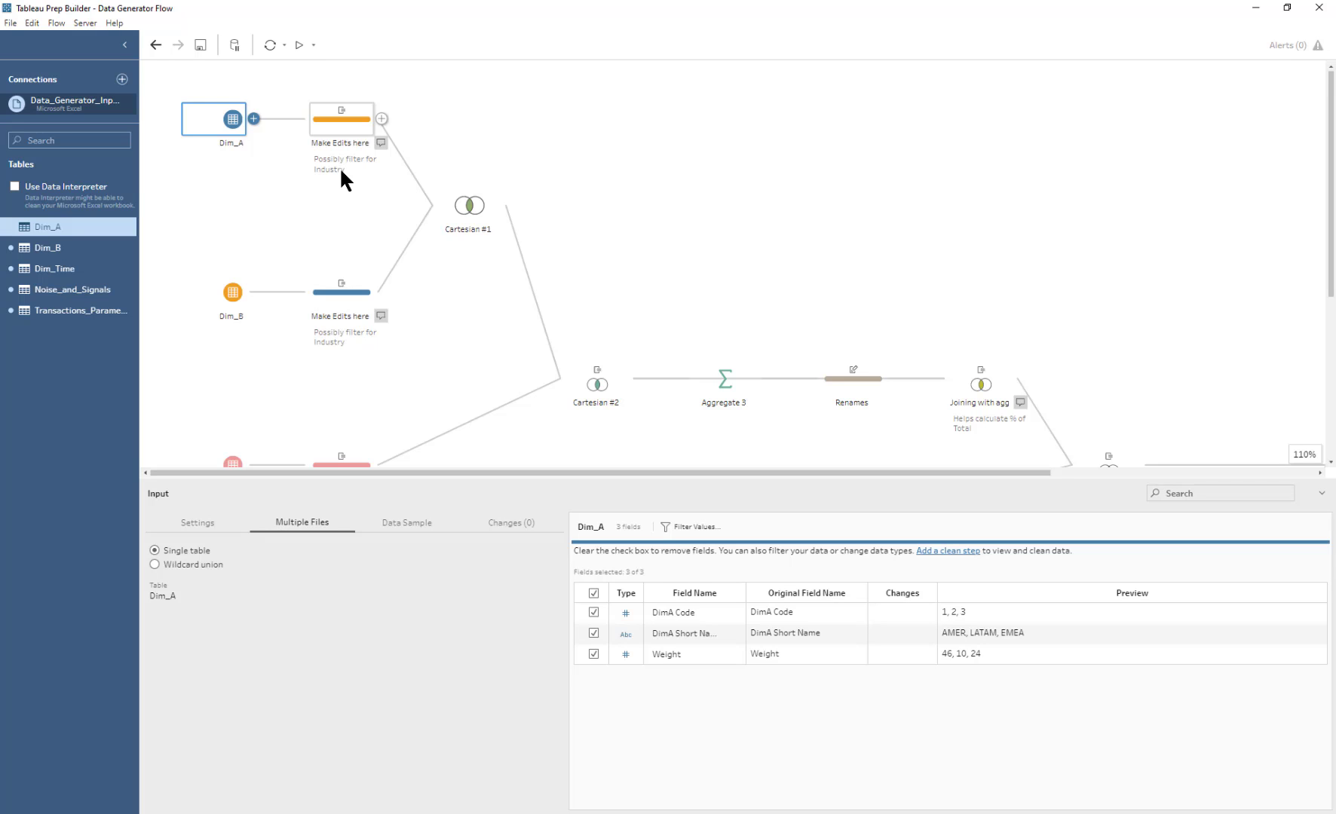
pyautogui.click(343, 120)
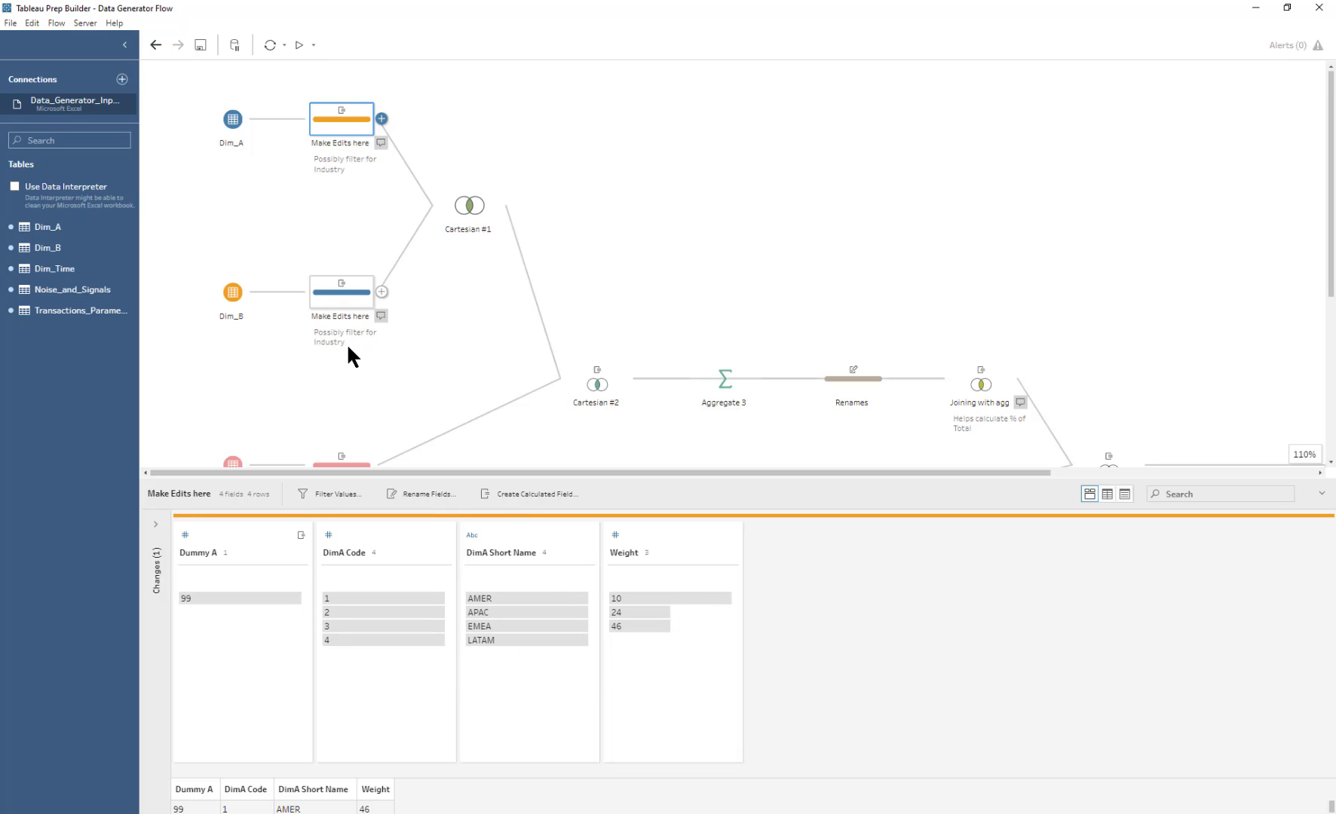
pyautogui.click(337, 302)
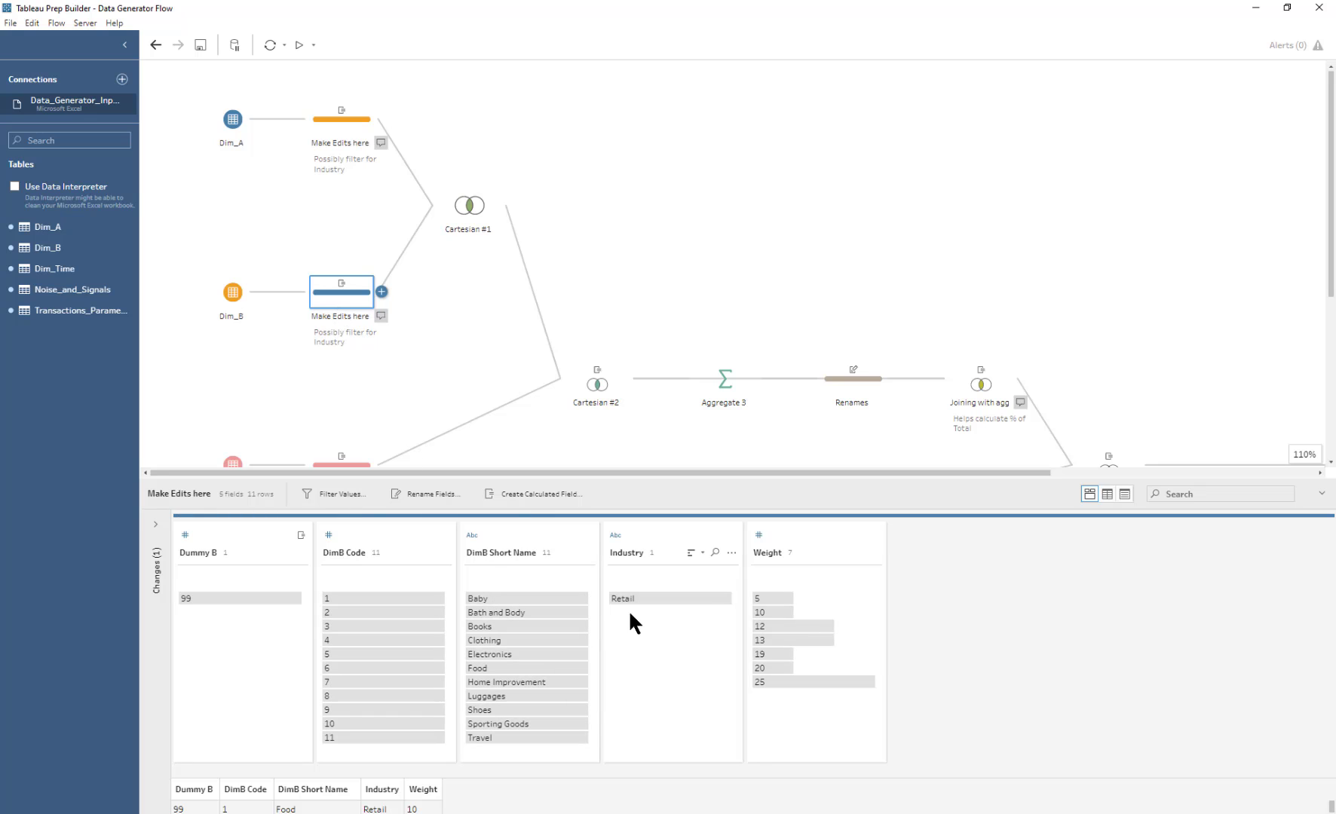
pyautogui.click(631, 597)
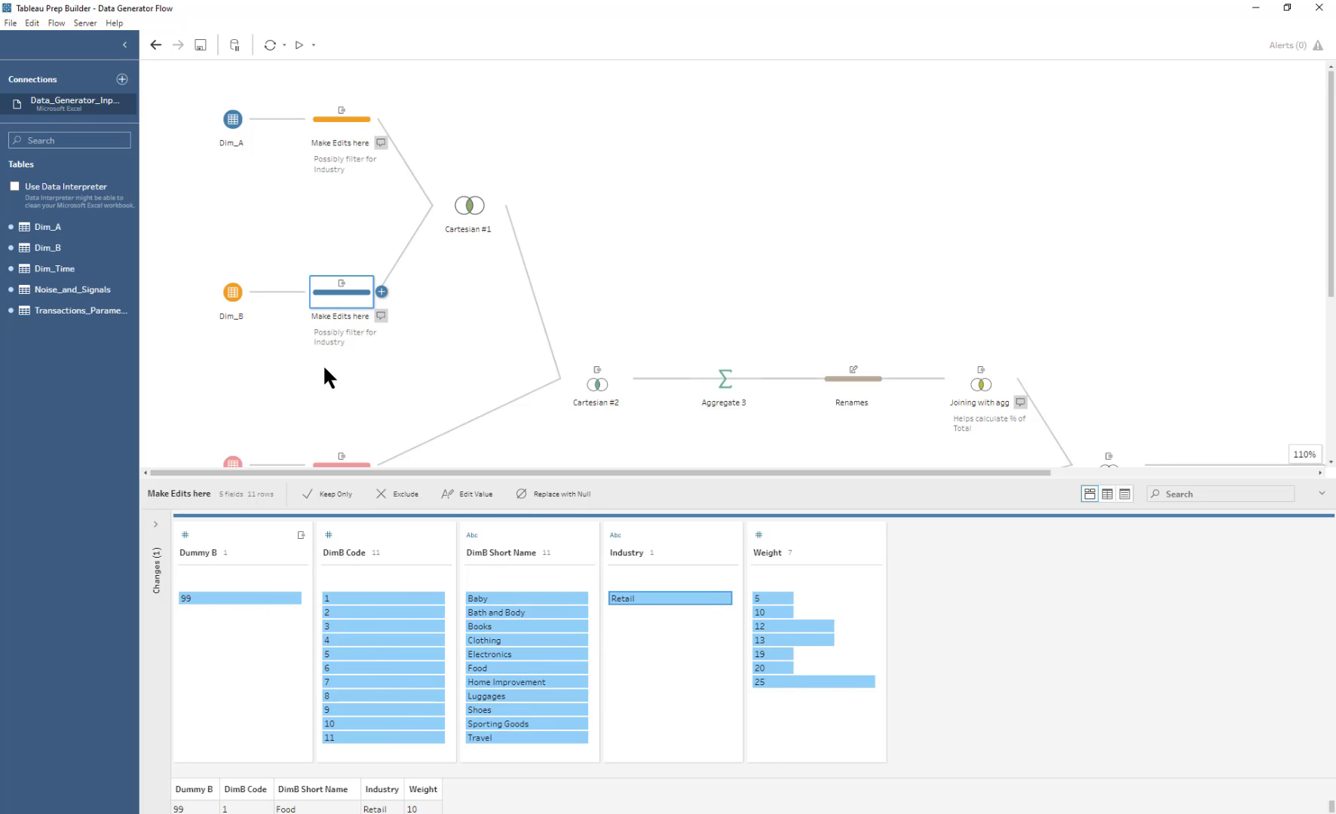
# Step: Change the description of Dim_A's Make Edits here step to "Possibly filters for your use case"
pyautogui.click(347, 164)
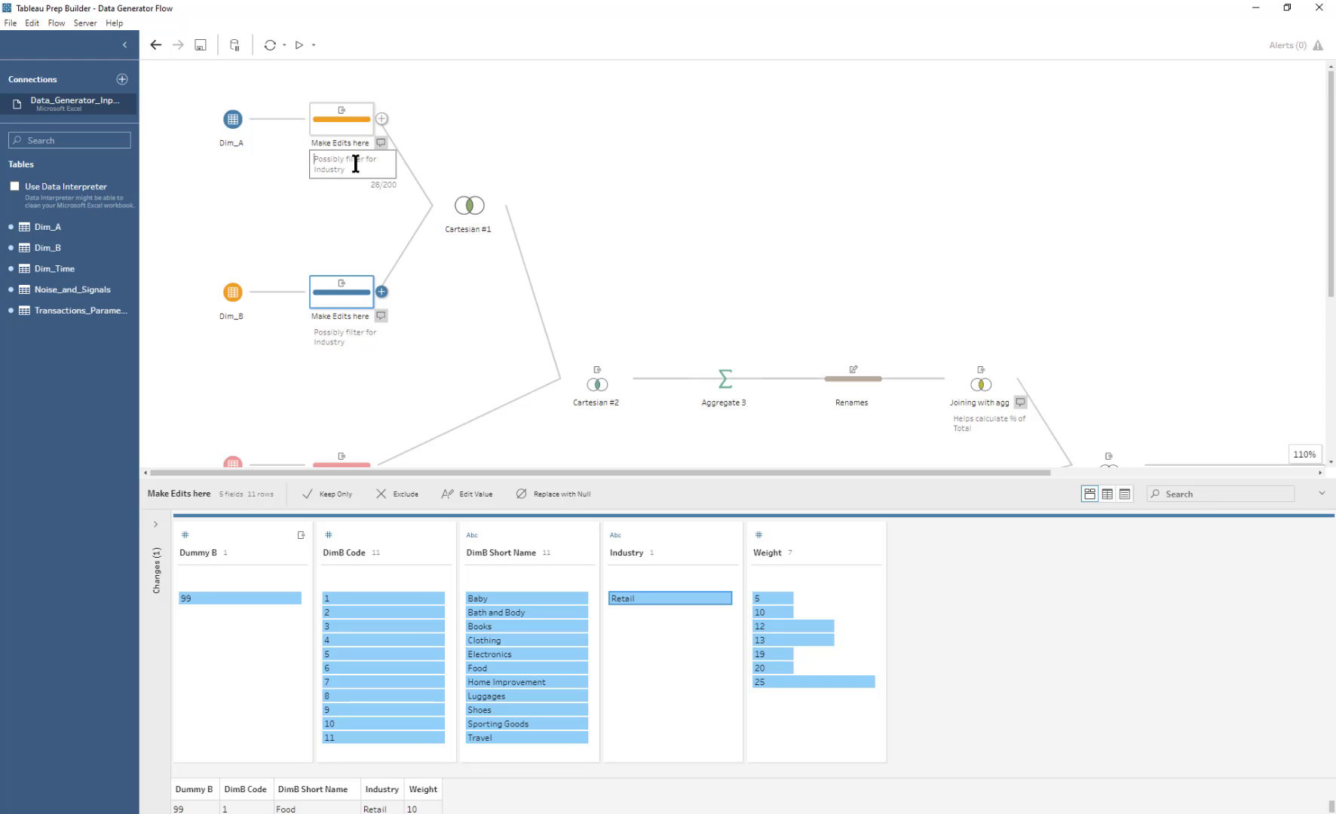
pyautogui.click(294, 180)
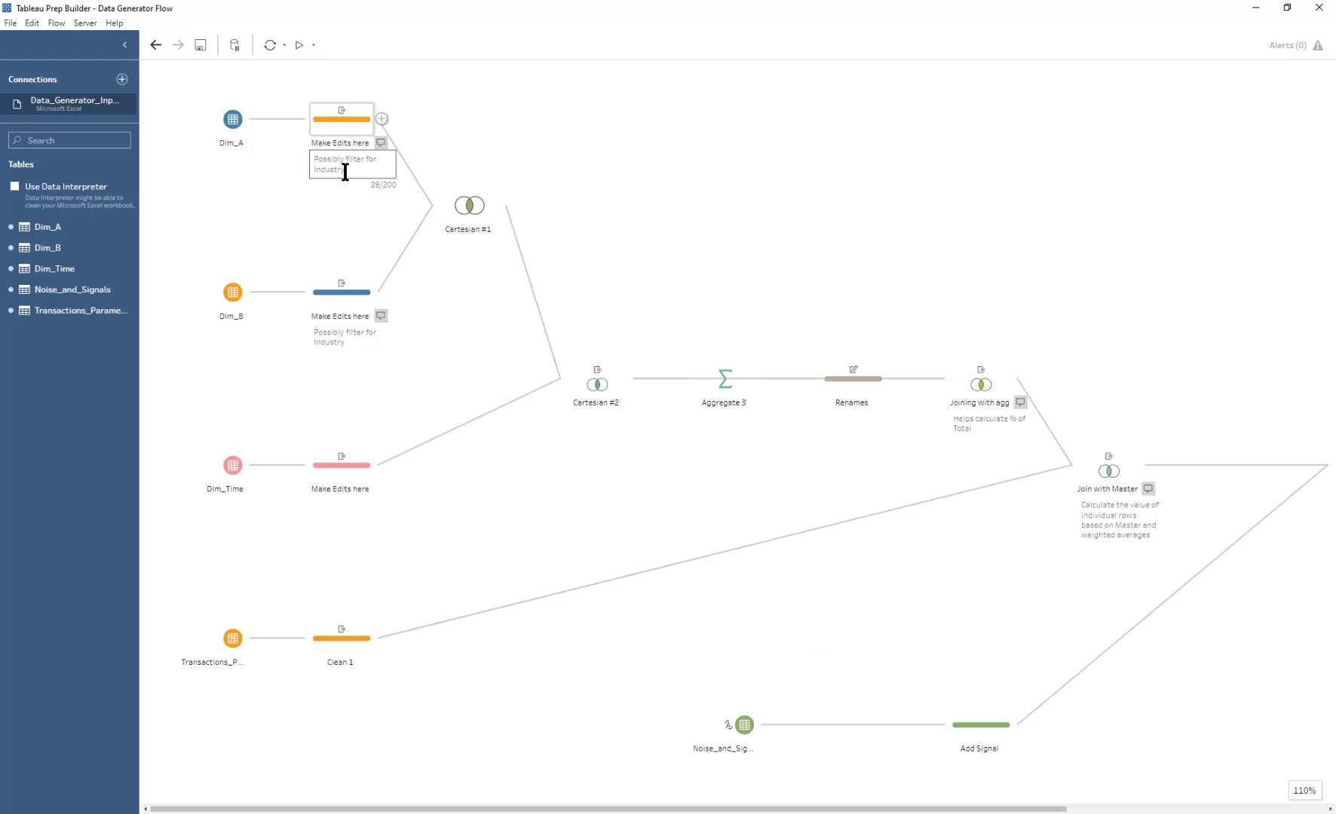
pyautogui.moveTo(344, 172); pyautogui.dragTo(365, 159)
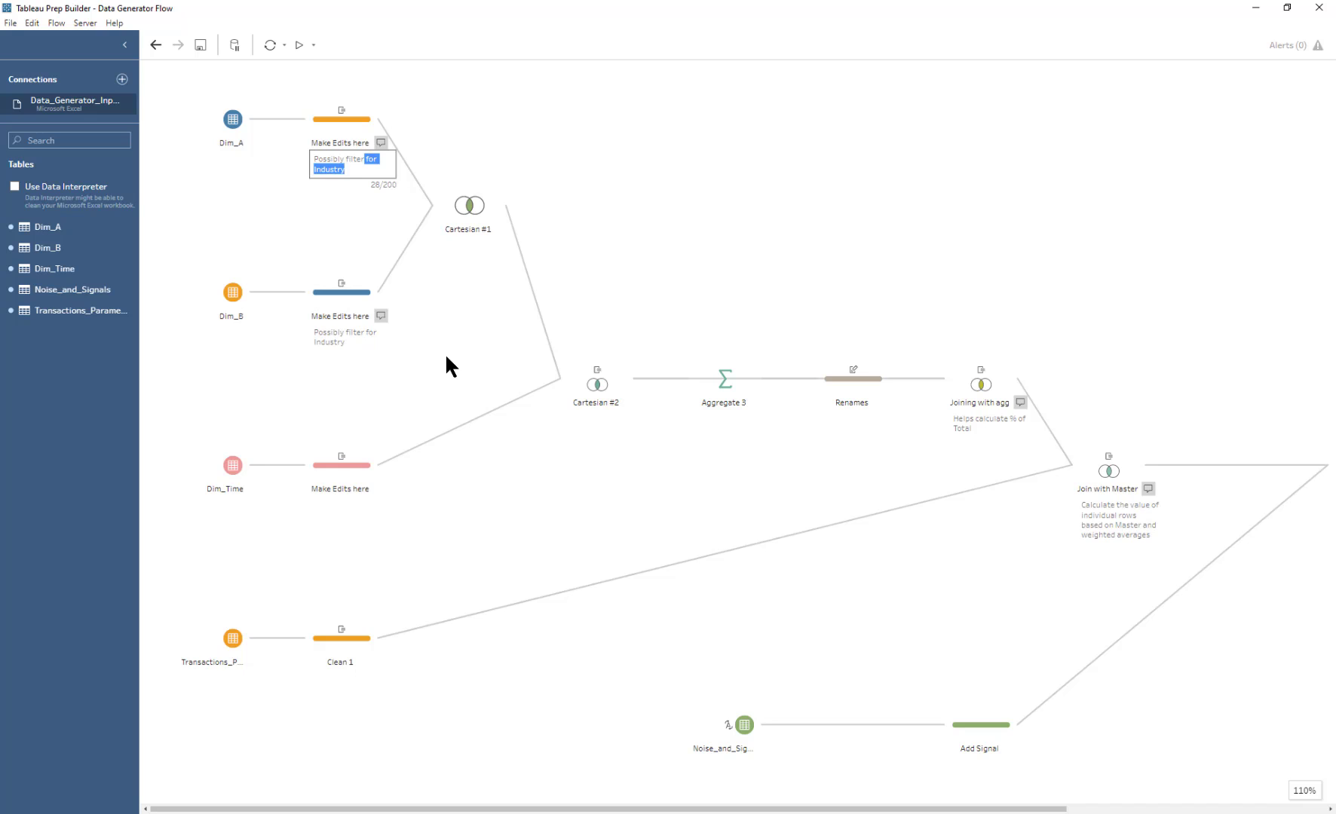
pyautogui.write('s for your use case')
pyautogui.press('Return')
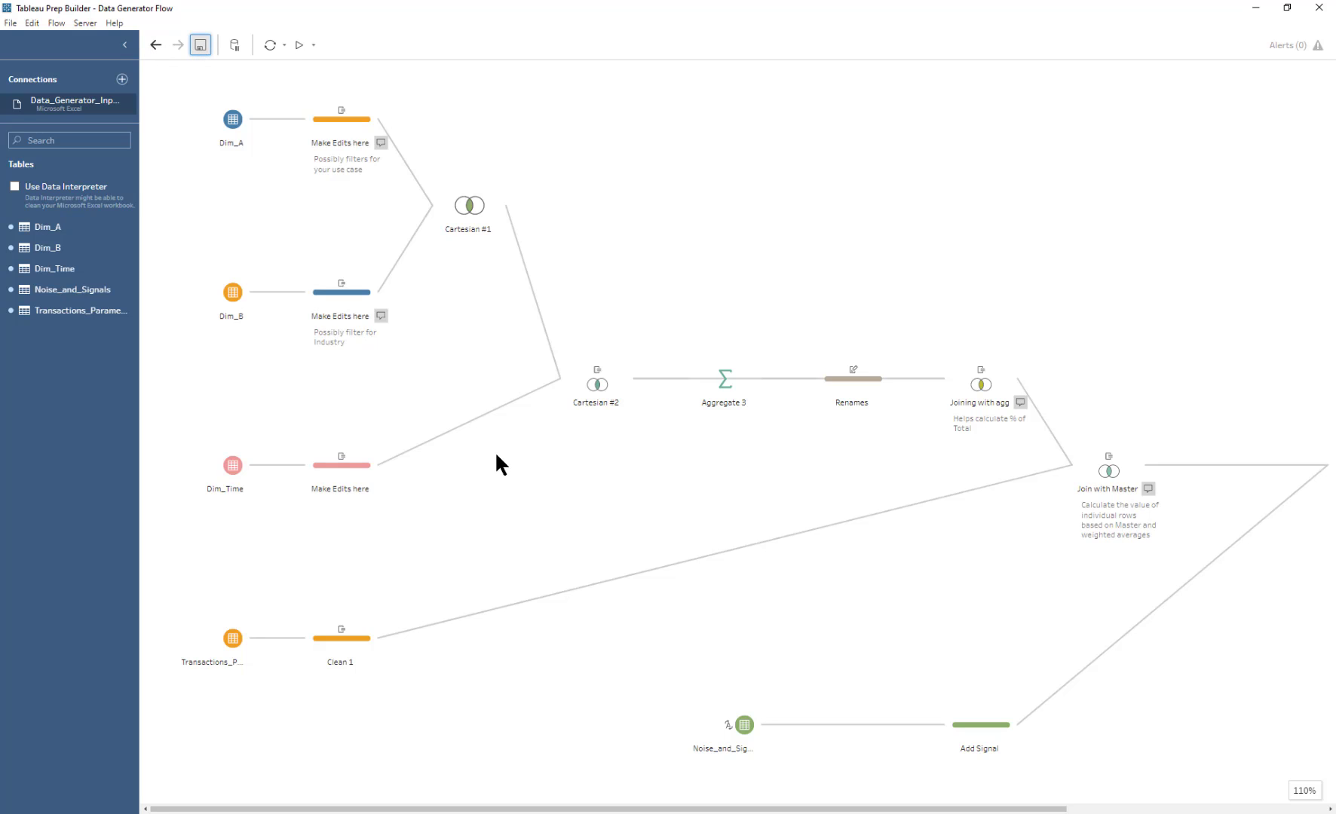
# Step: Examine the recorded changes in the Make Edits here steps of Dim_A and Dim_B, including their dummy calculated fields
pyautogui.click(334, 120)
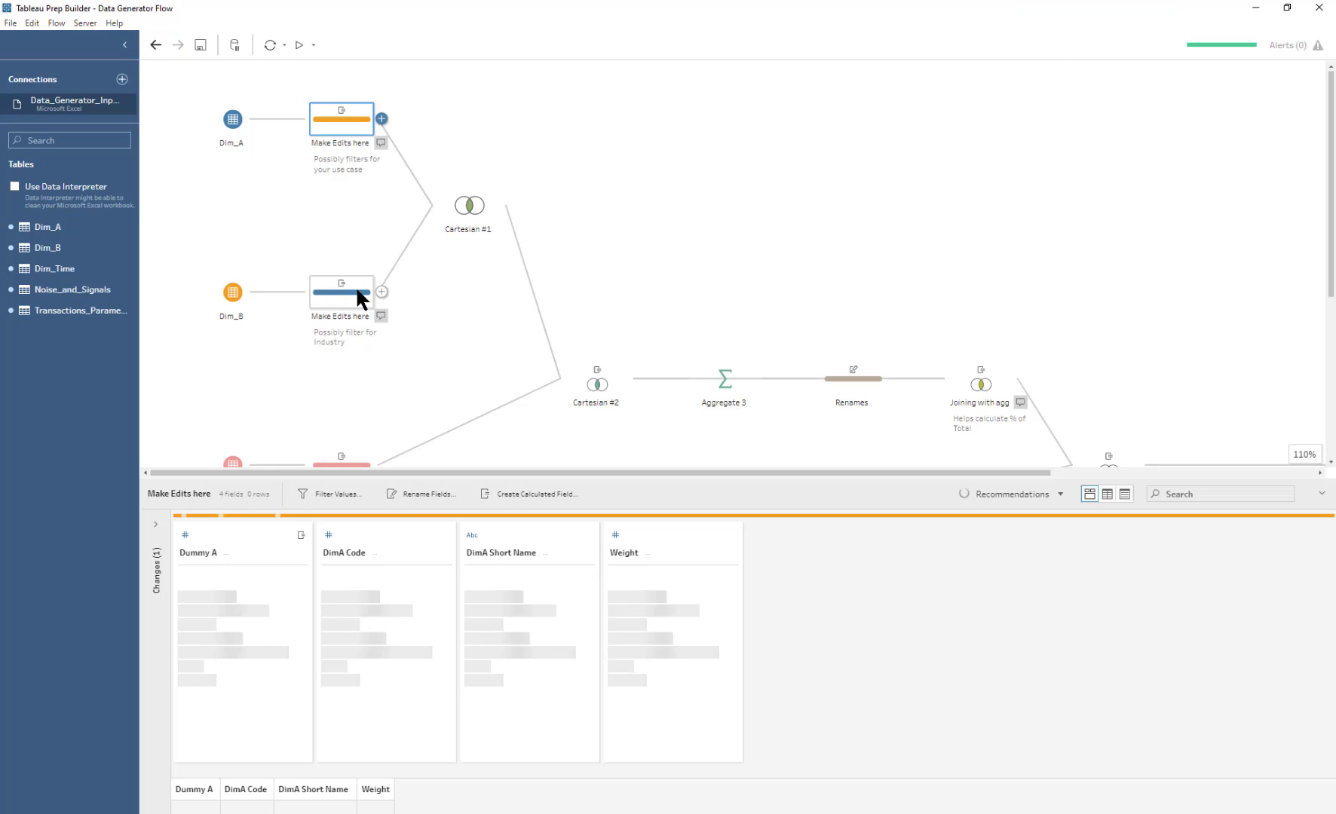
pyautogui.click(154, 523)
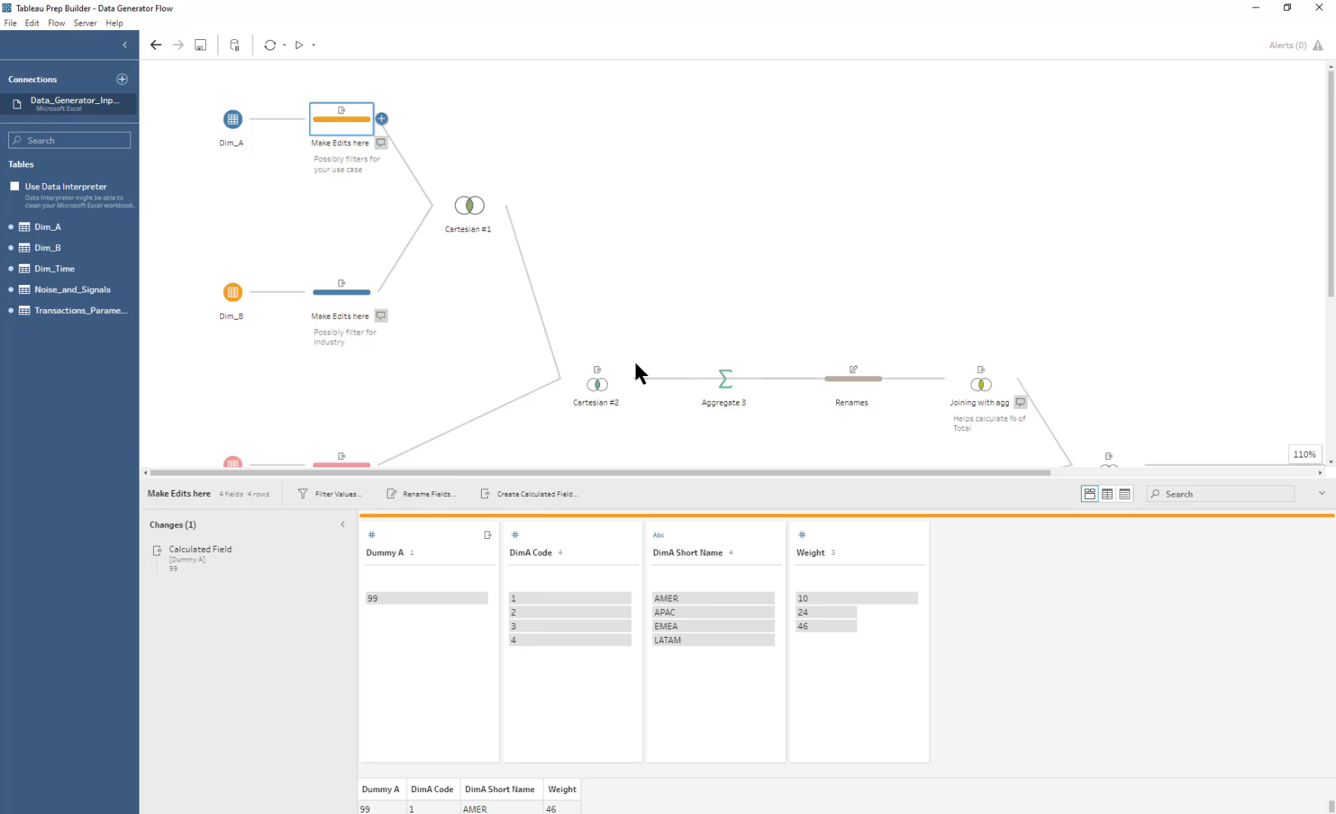
pyautogui.click(331, 301)
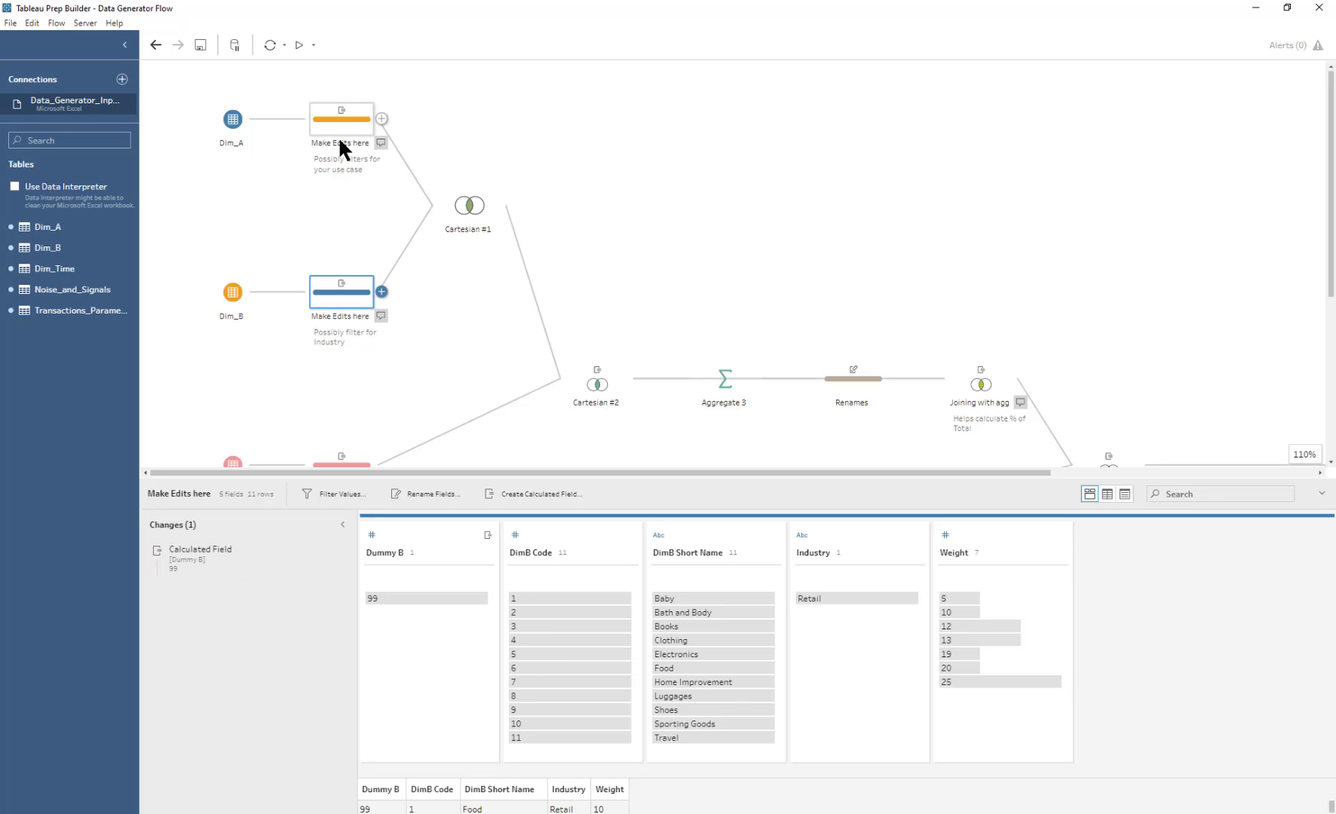
# Step: Inspect the Cartesian #1 join's clause, summary and resulting rows in an enlarged details view
pyautogui.click(470, 198)
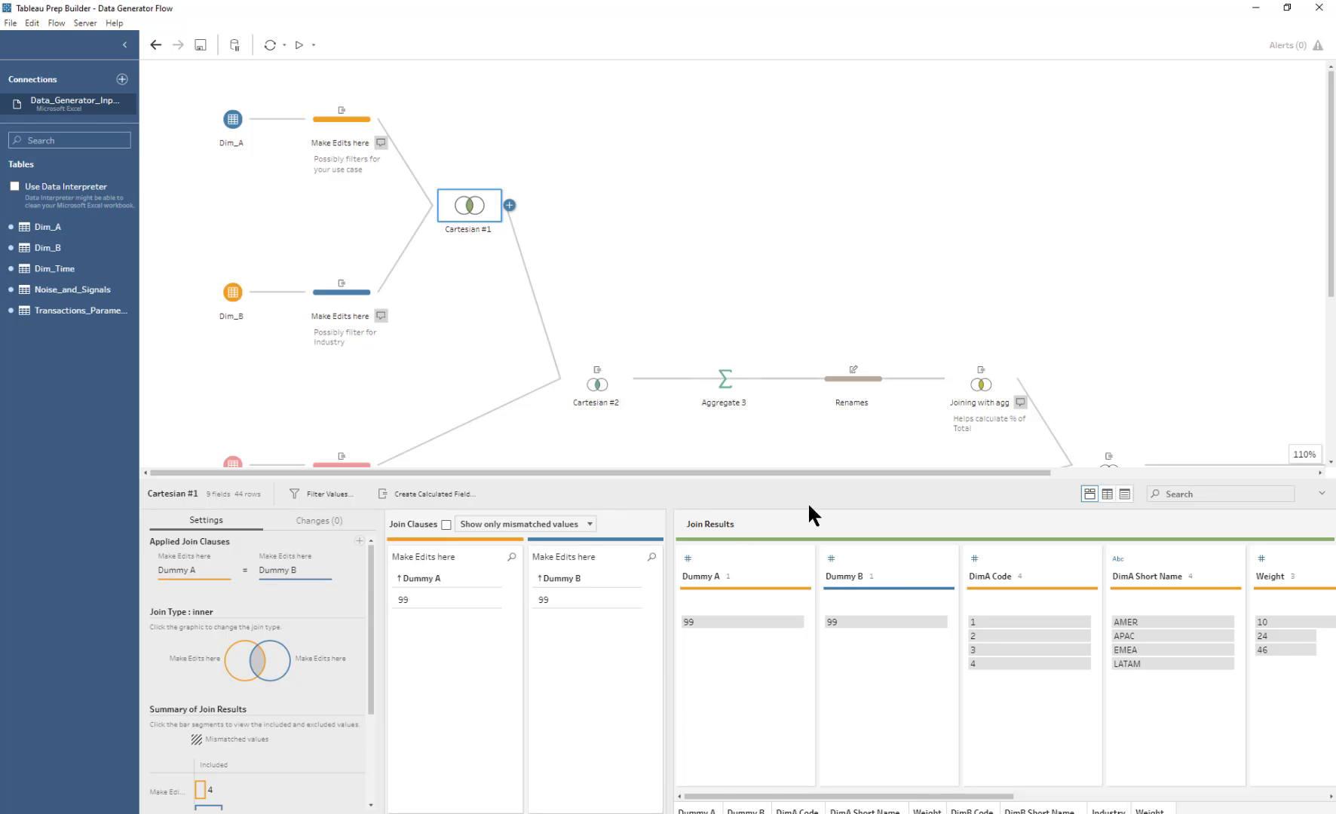
pyautogui.moveTo(800, 483); pyautogui.dragTo(788, 288)
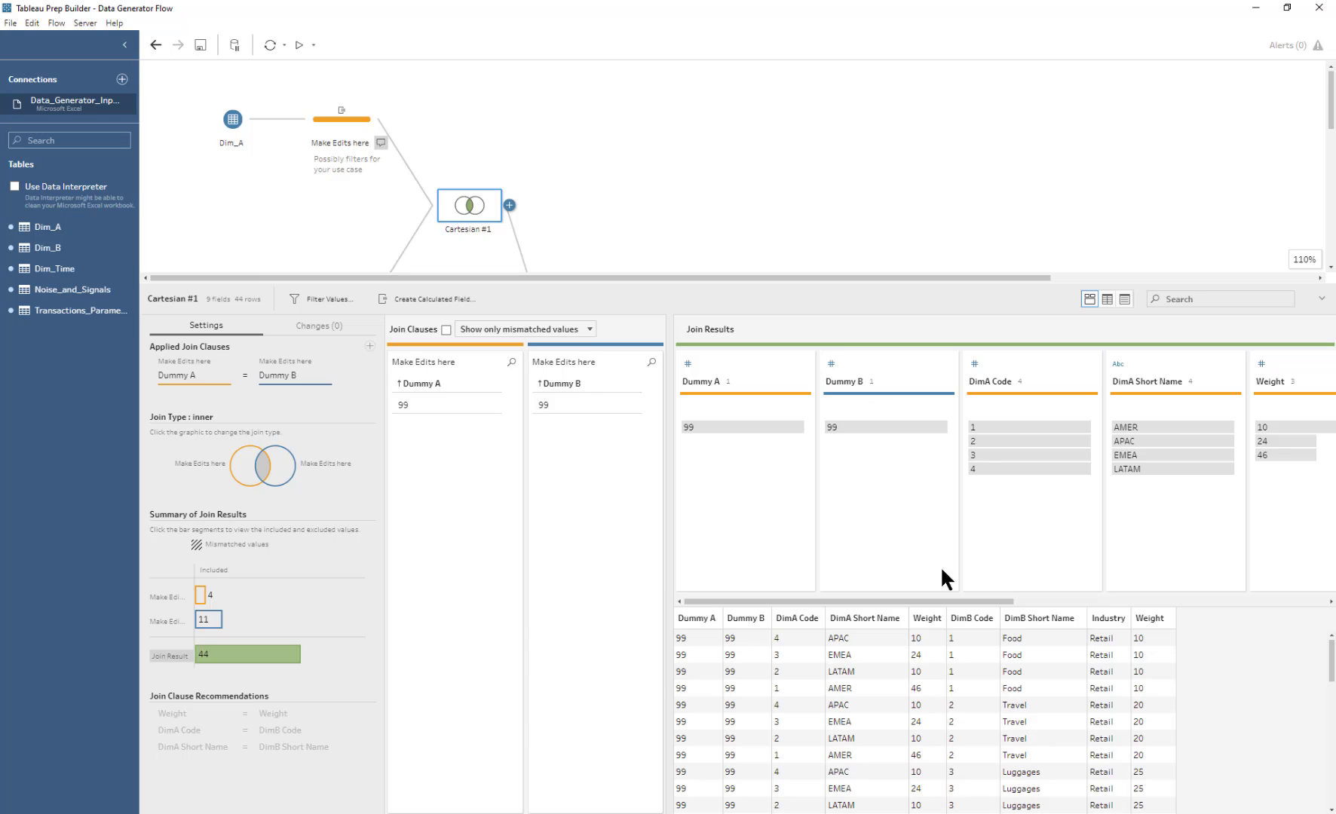
pyautogui.moveTo(1331, 650)
pyautogui.mouseDown()
pyautogui.moveTo(1331, 801)
pyautogui.moveTo(1327, 647)
pyautogui.mouseUp()
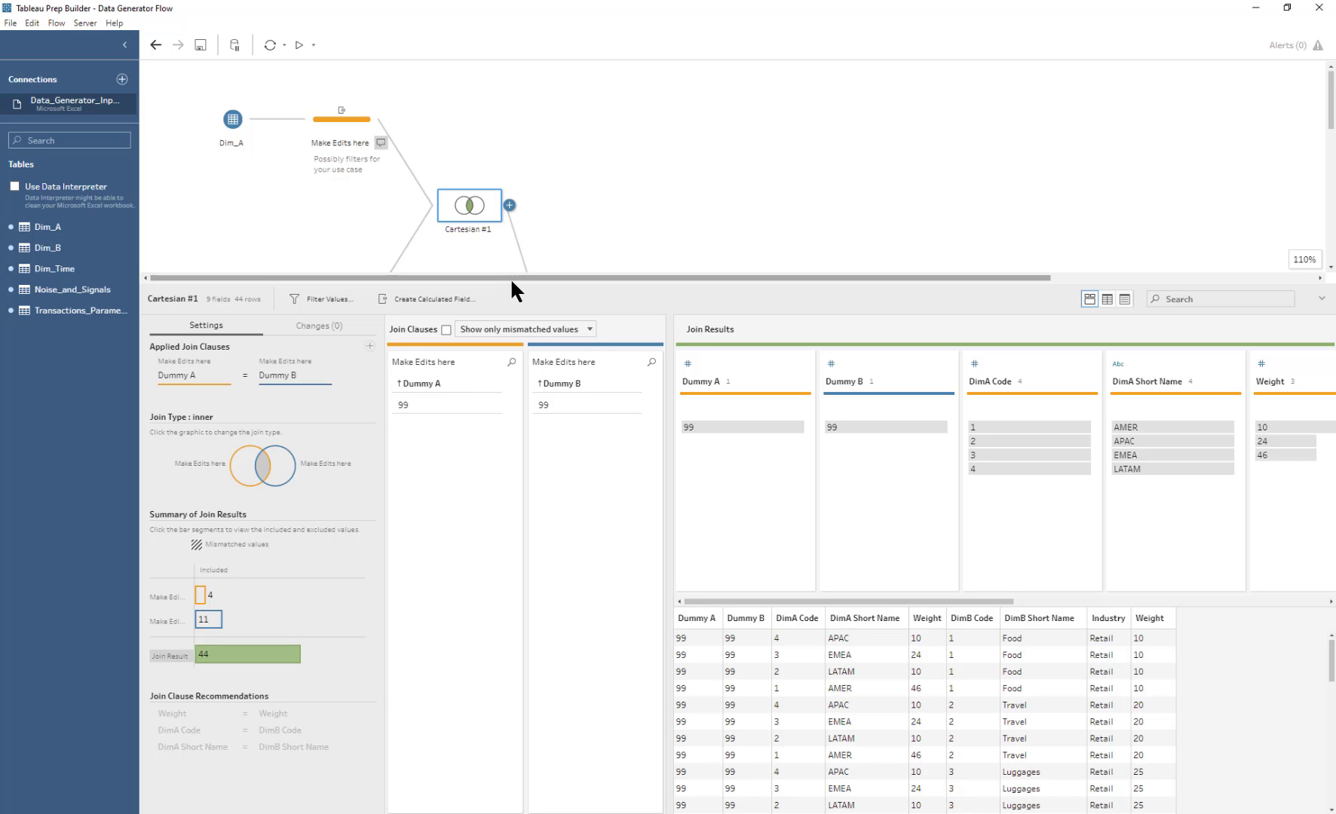
# Step: Inspect the Make Edits here step of Dim_Time and its Dummy Time calculated field
pyautogui.moveTo(512, 284); pyautogui.dragTo(506, 457)
pyautogui.scroll(-4, 703, 235)
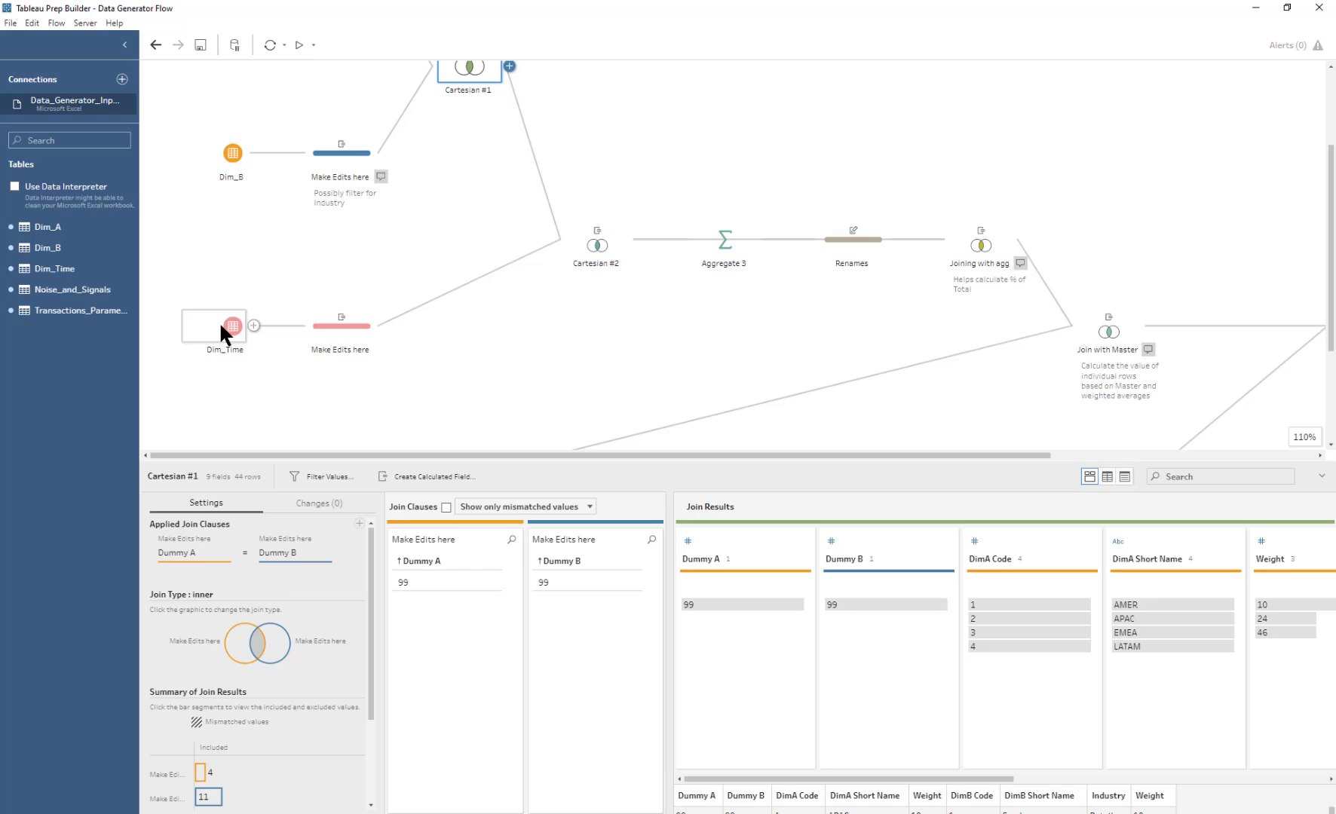
pyautogui.click(353, 336)
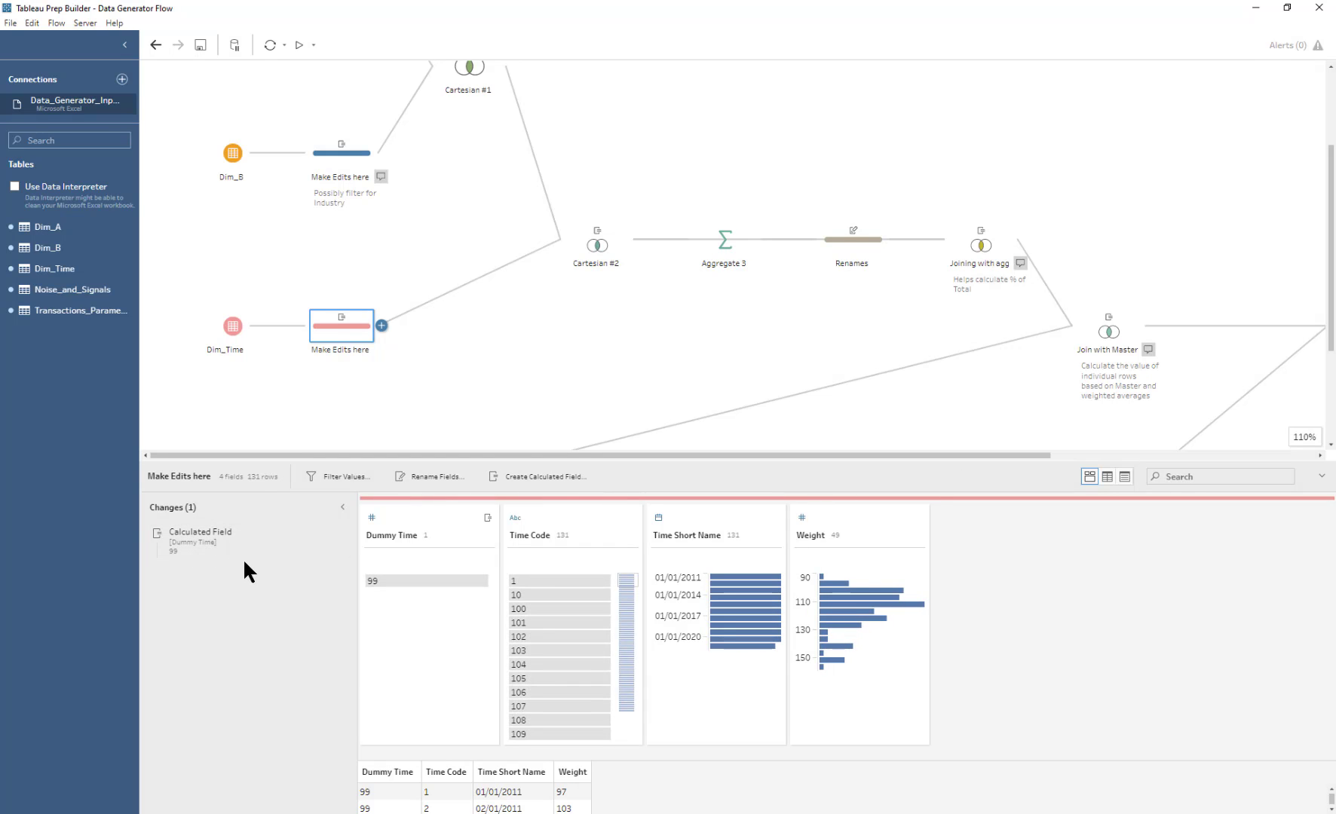
# Step: Examine the Cartesian #2 join, its Dummy B = Dummy Time clause and the row count of its join result
pyautogui.click(602, 243)
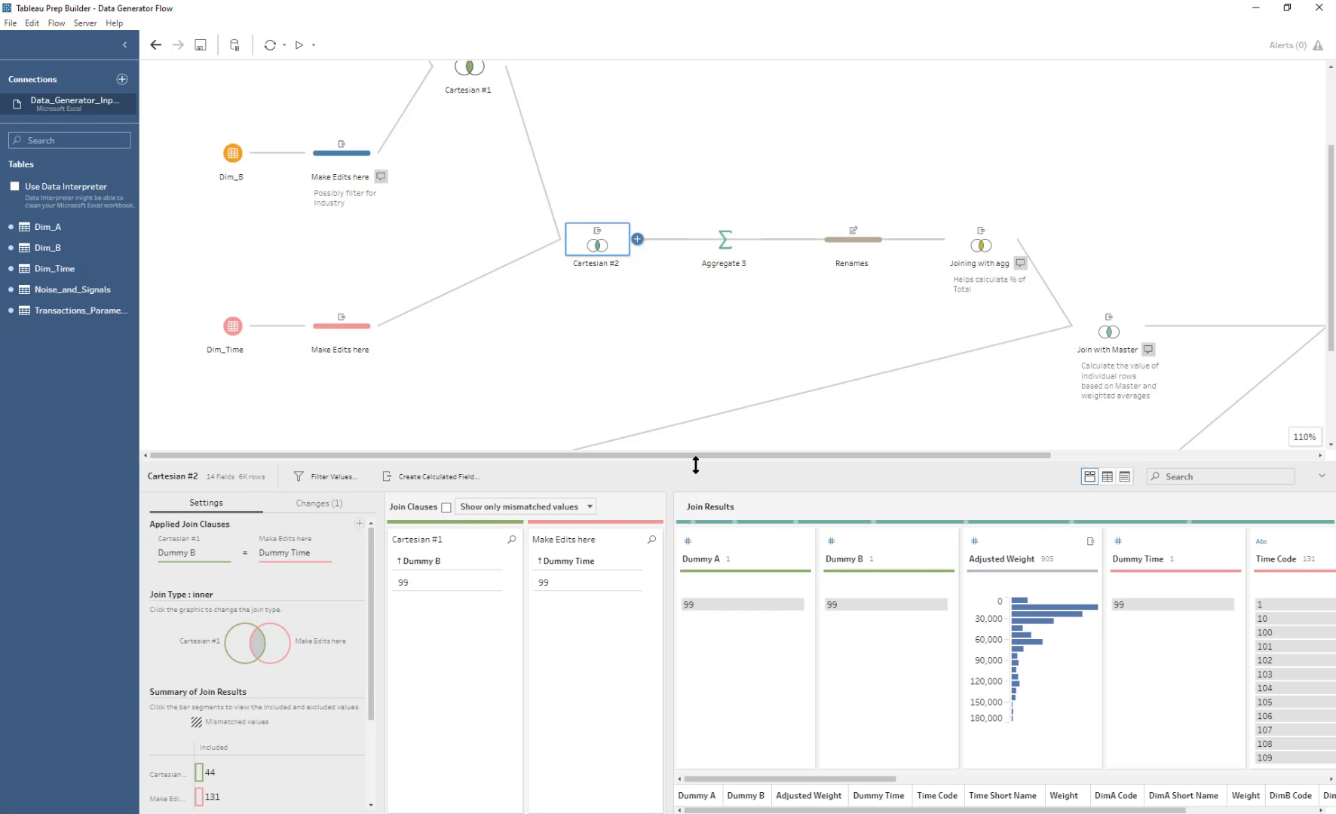
pyautogui.moveTo(695, 465); pyautogui.dragTo(696, 428)
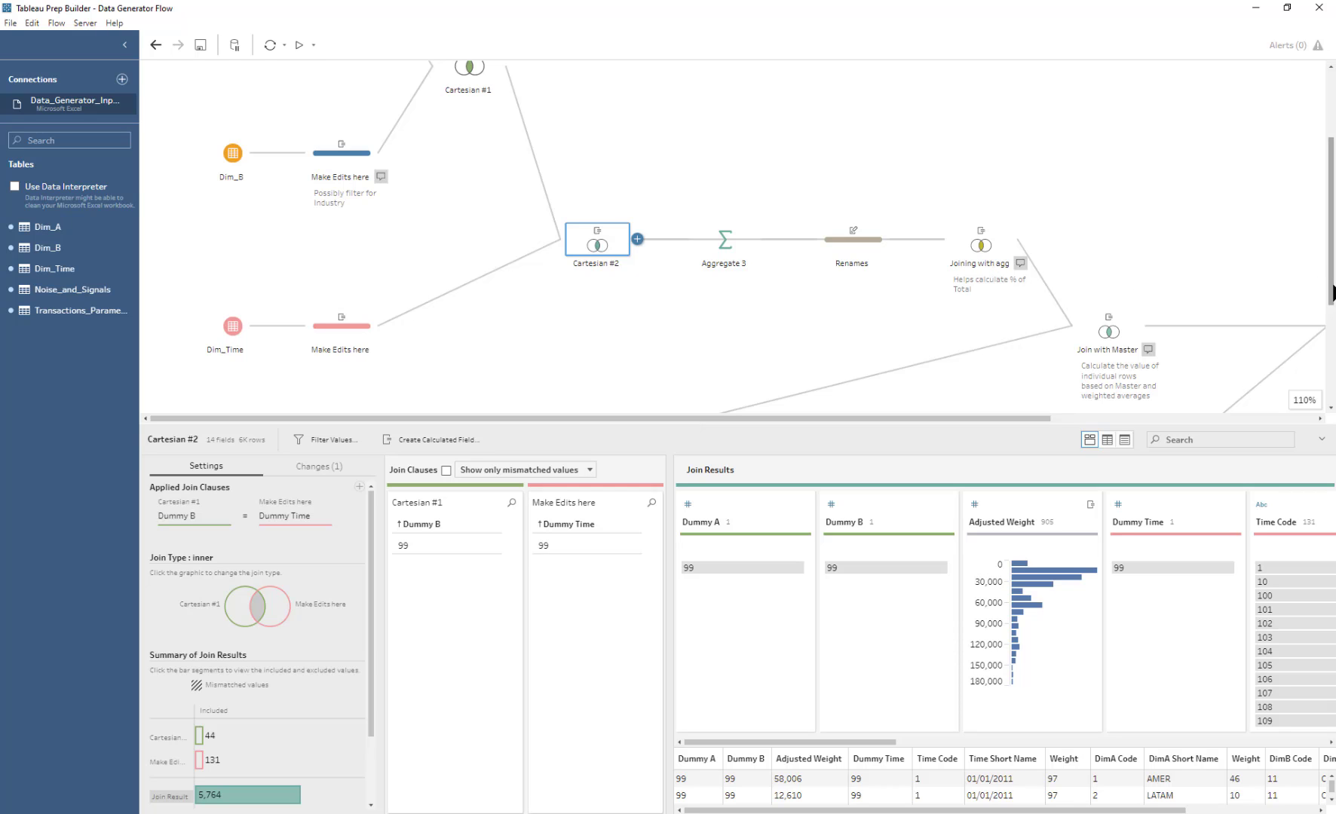
pyautogui.scroll(-3, 1332, 294)
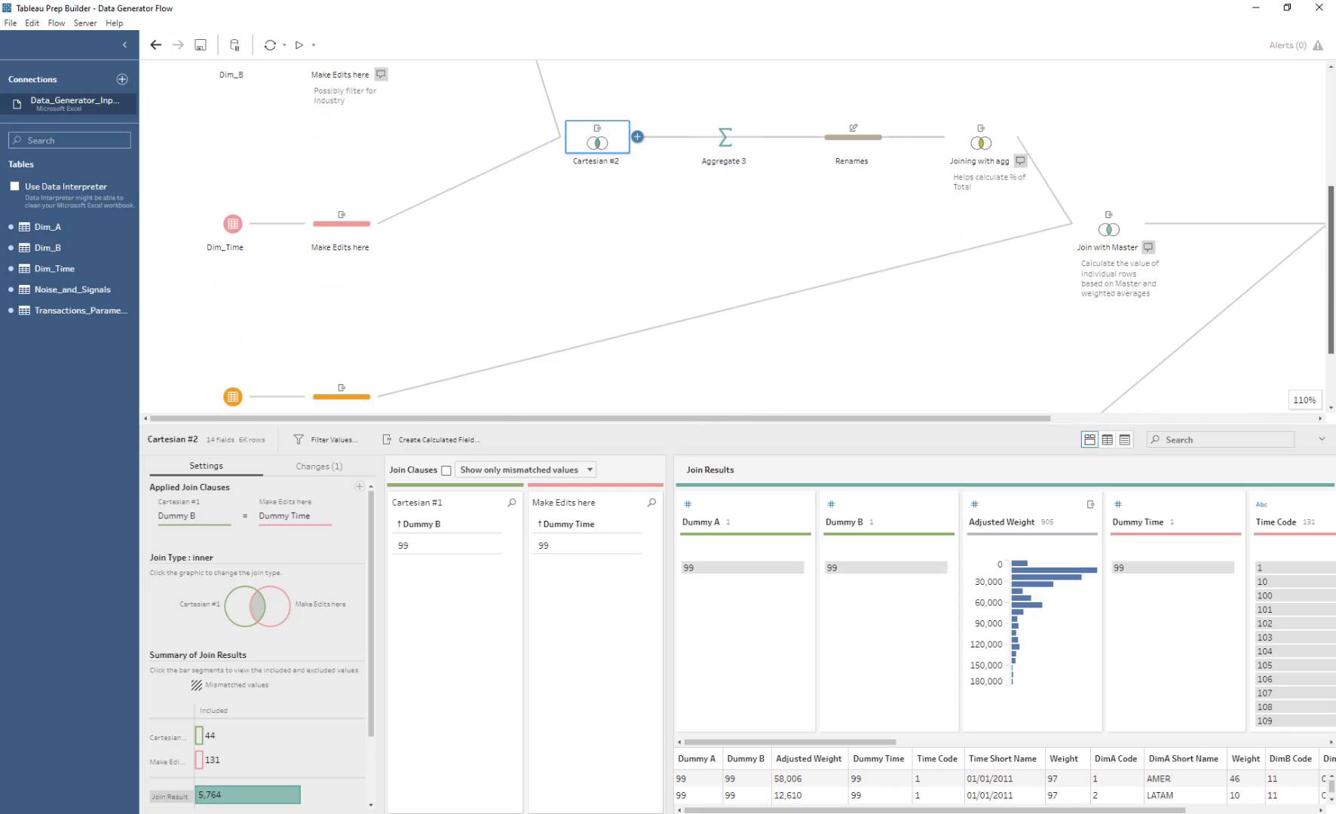
pyautogui.scroll(-1, 1332, 294)
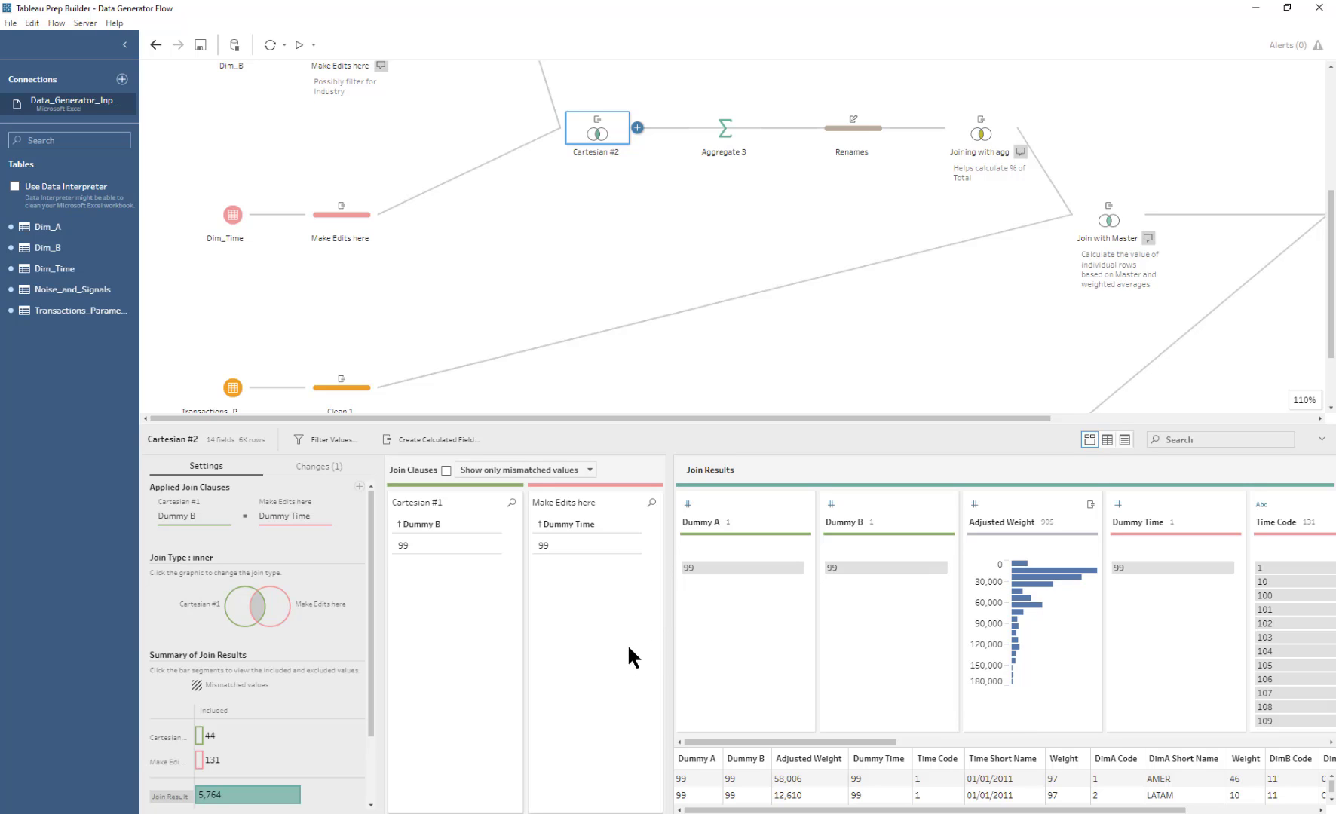
pyautogui.moveTo(232, 799)
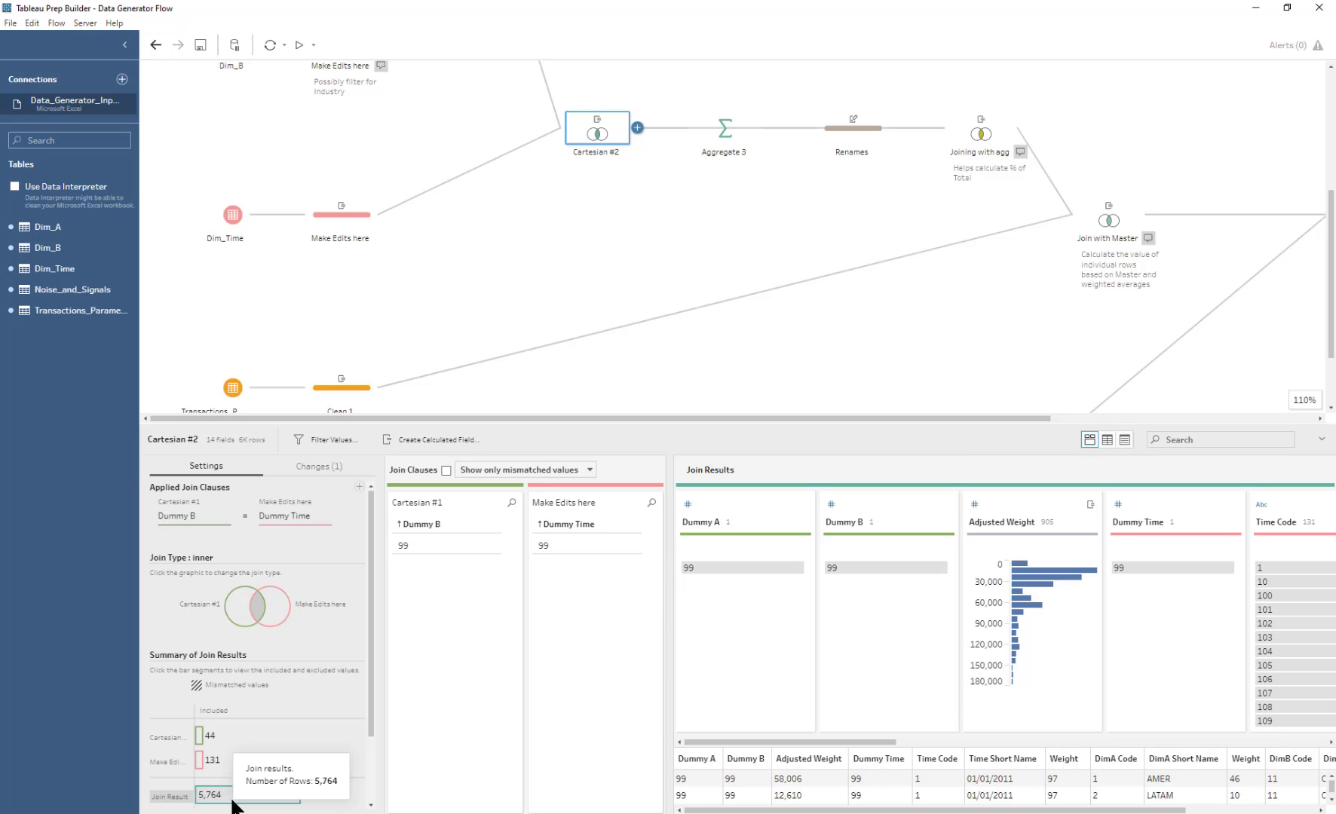
pyautogui.press('ctrl')
pyautogui.press('ctrl')
pyautogui.press('ctrl')
pyautogui.press('ctrl')
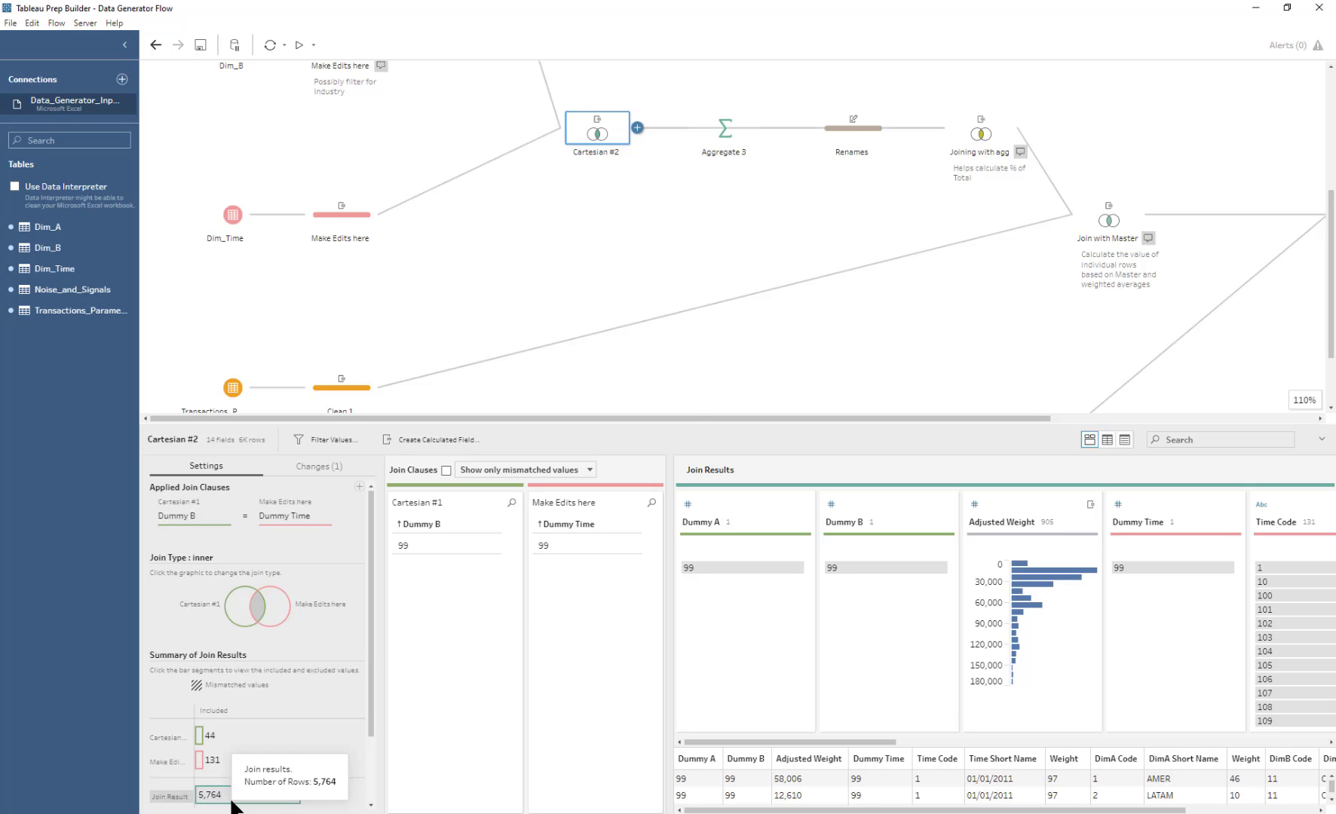
pyautogui.scroll(2, 1023, 298)
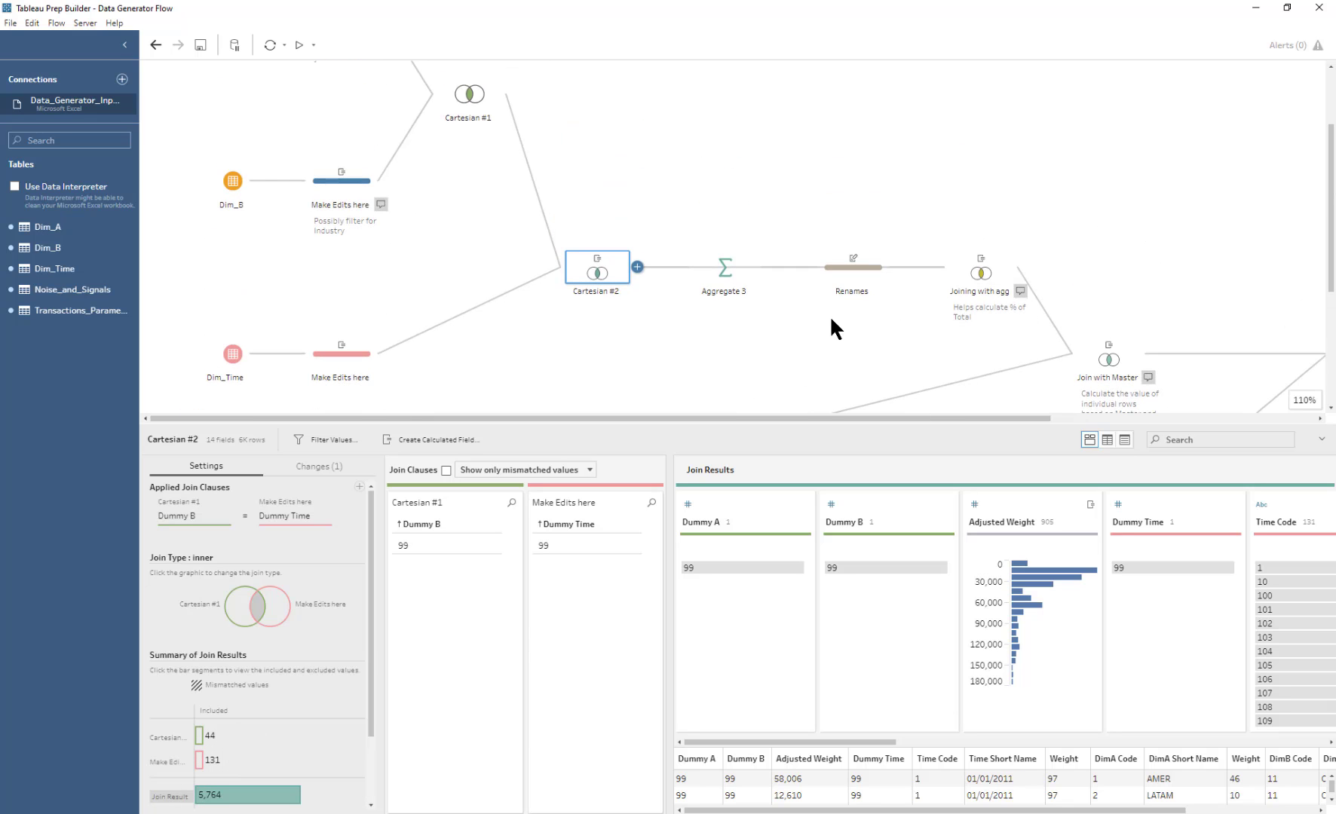
pyautogui.scroll(-1, 831, 315)
pyautogui.scroll(-1, 830, 315)
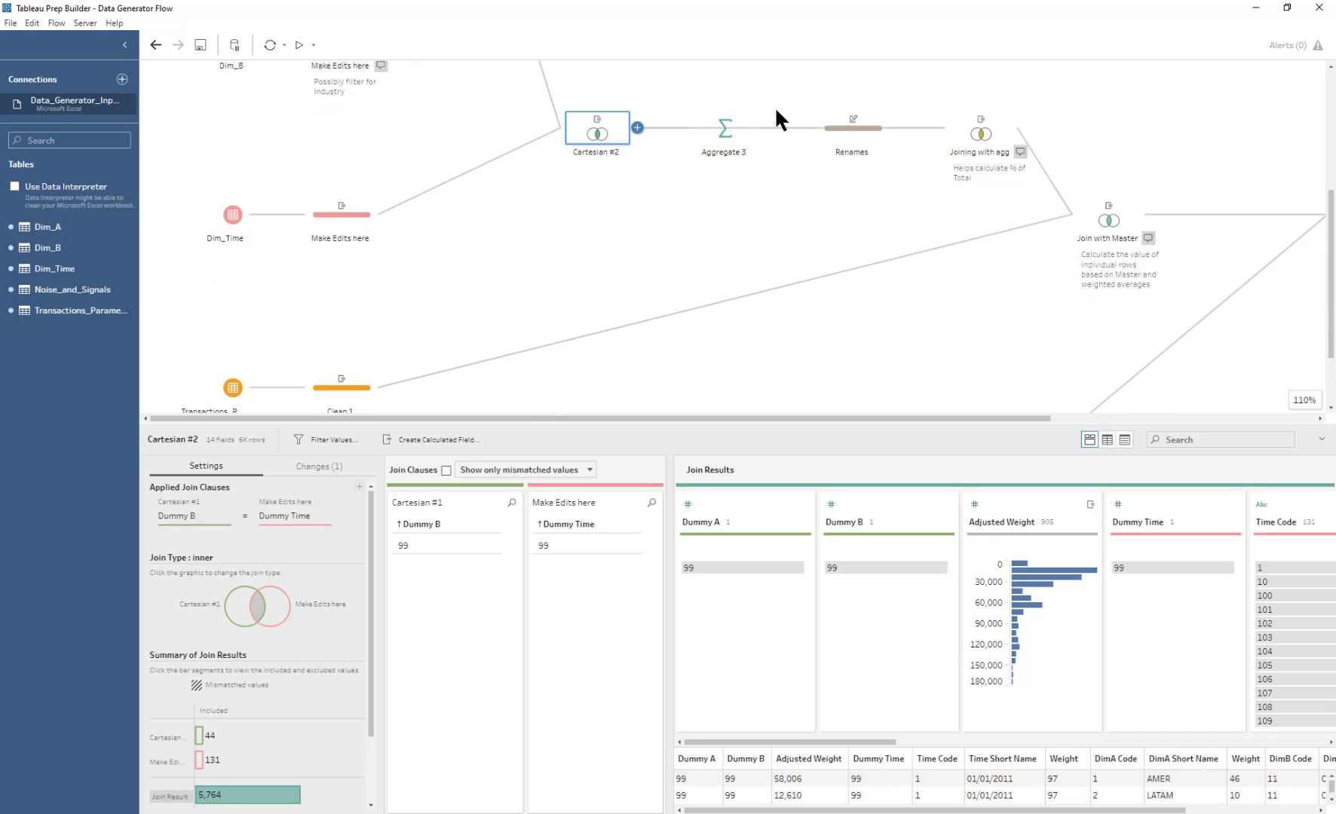
# Step: Move the Aggregate 3 step above the line connecting Cartesian #2 and Renames
pyautogui.click(727, 130)
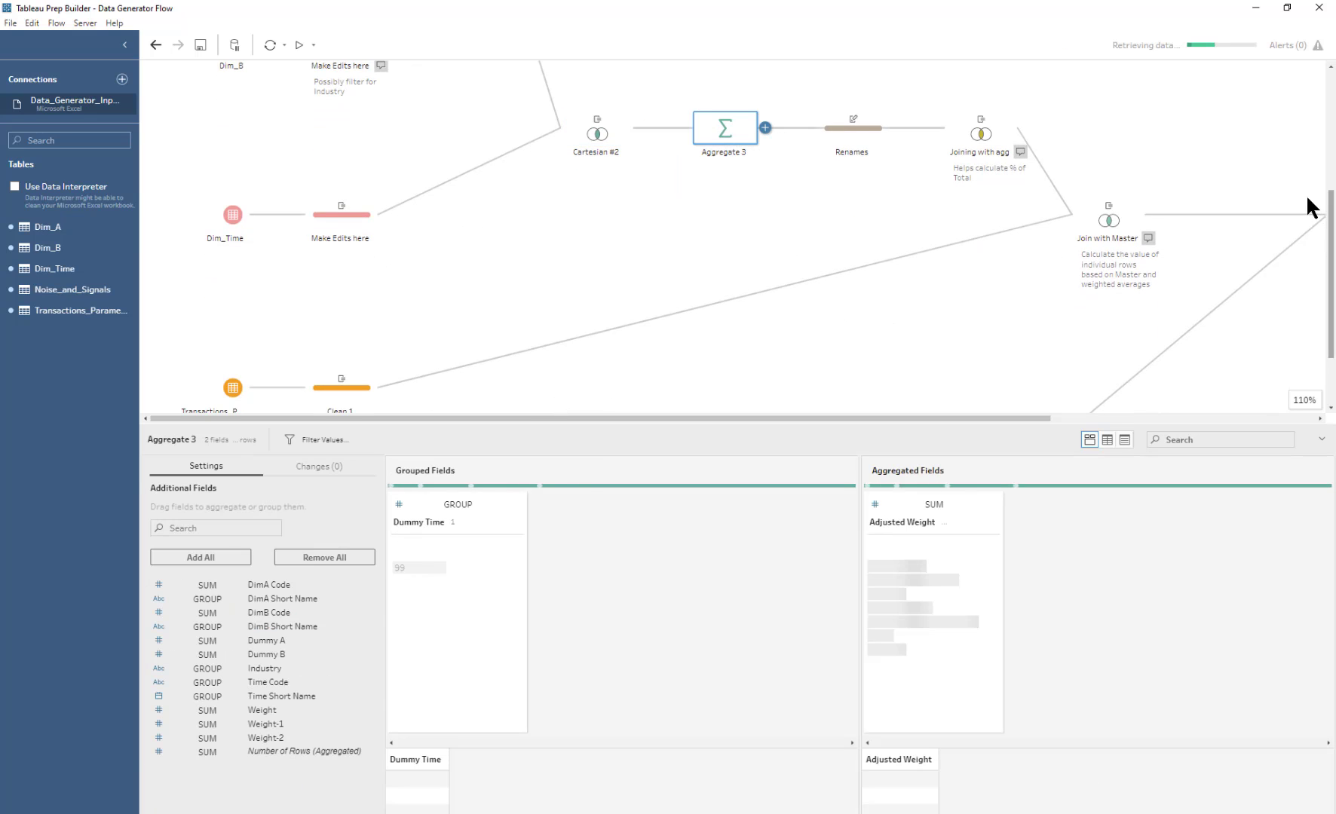
pyautogui.scroll(2, 1327, 256)
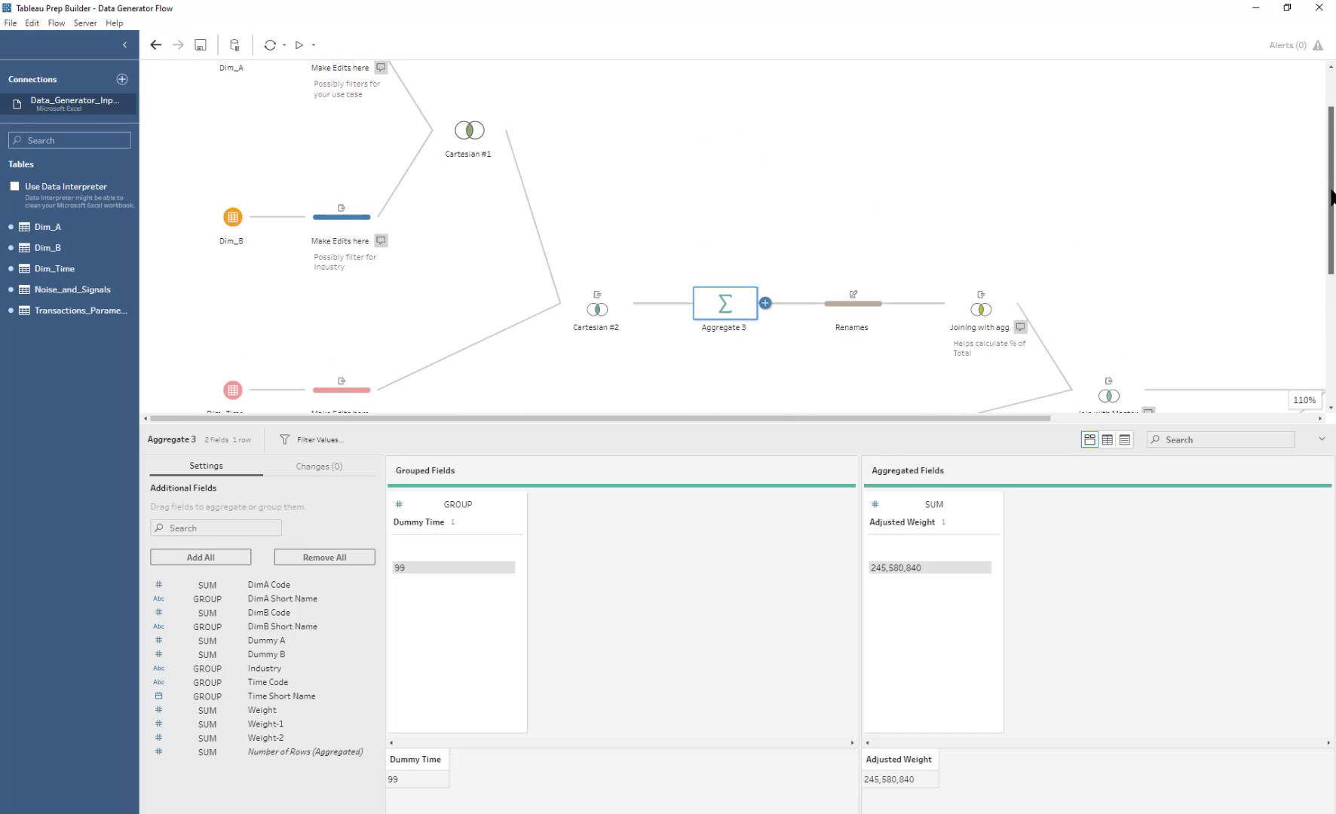
pyautogui.moveTo(763, 298); pyautogui.dragTo(725, 214)
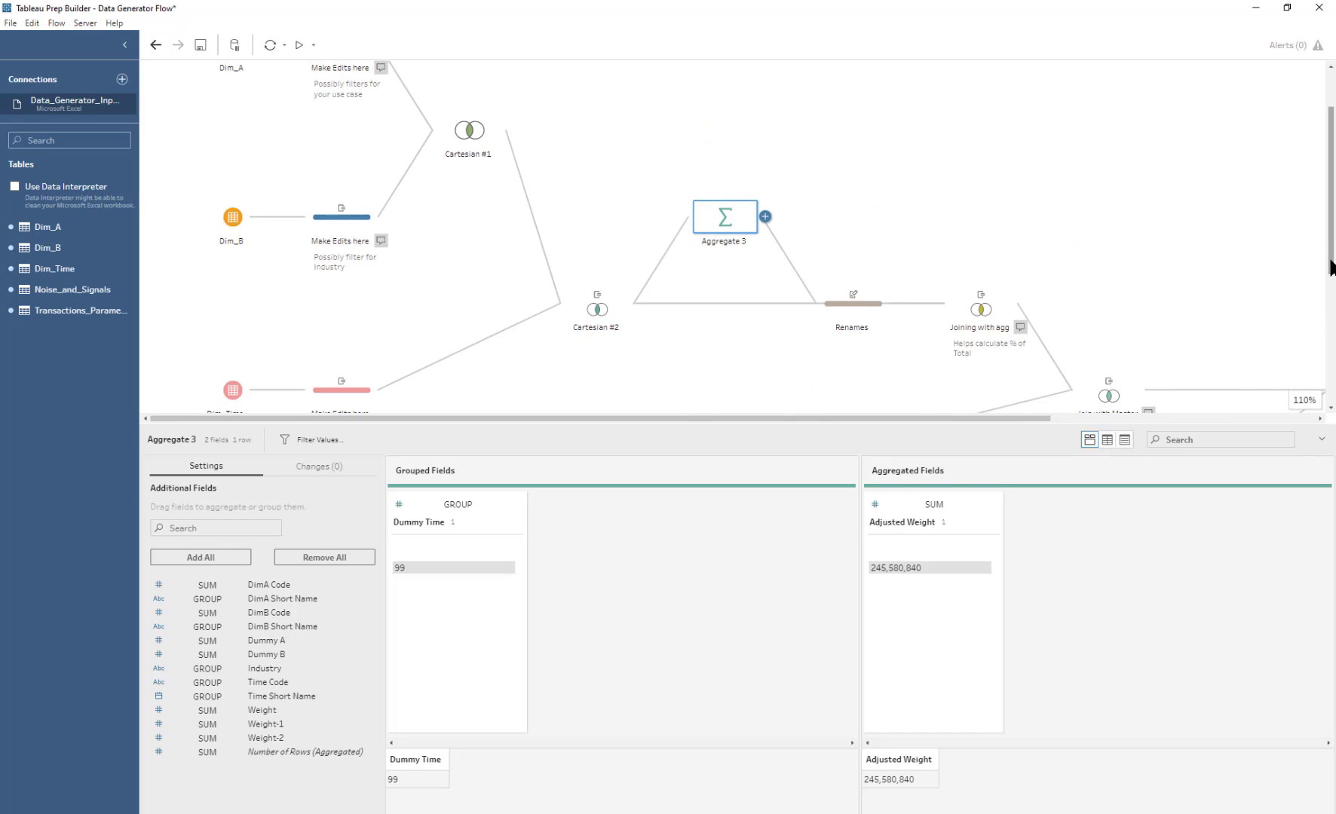
# Step: Check the summed Adjusted Weight value in the Aggregate 3 step
pyautogui.scroll(-2, 1332, 287)
pyautogui.scroll(-2, 1331, 286)
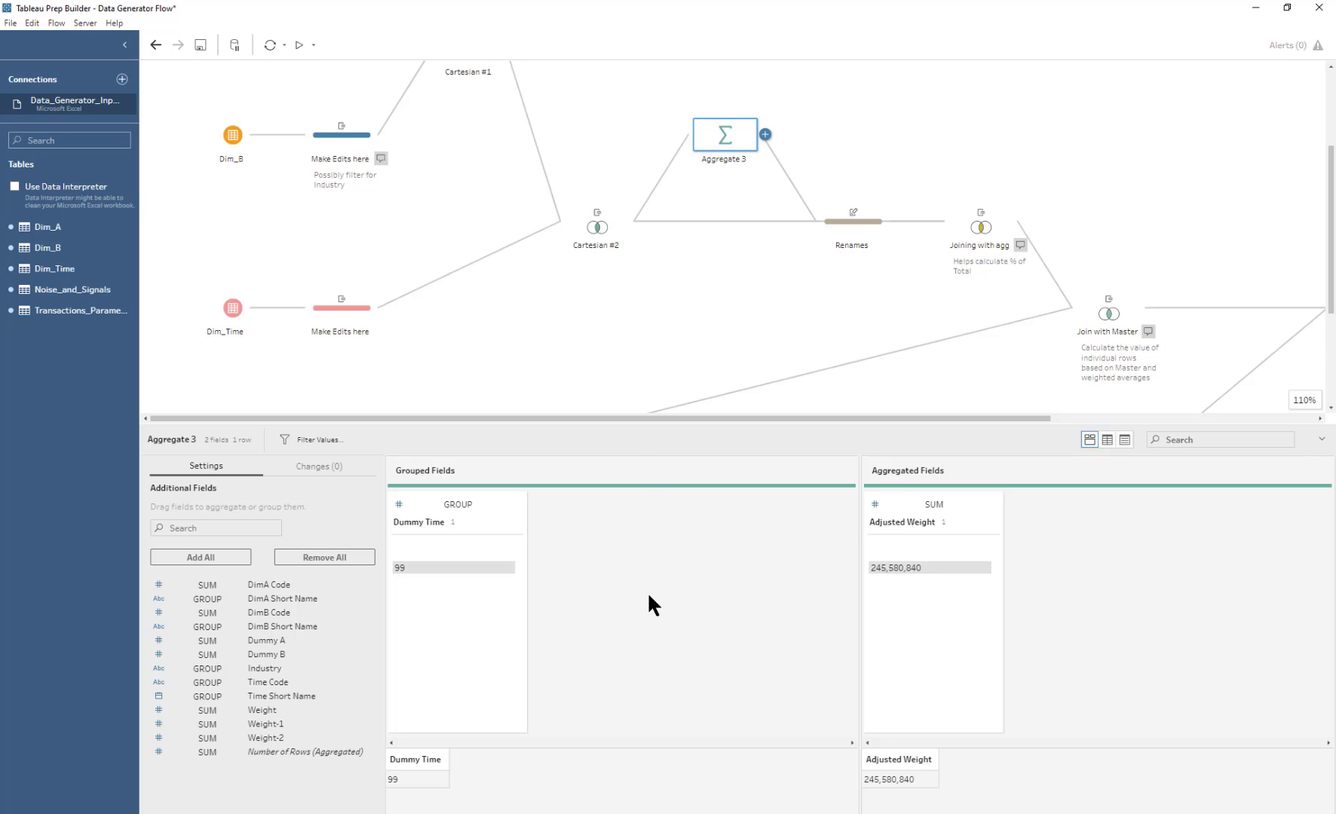
pyautogui.moveTo(914, 570)
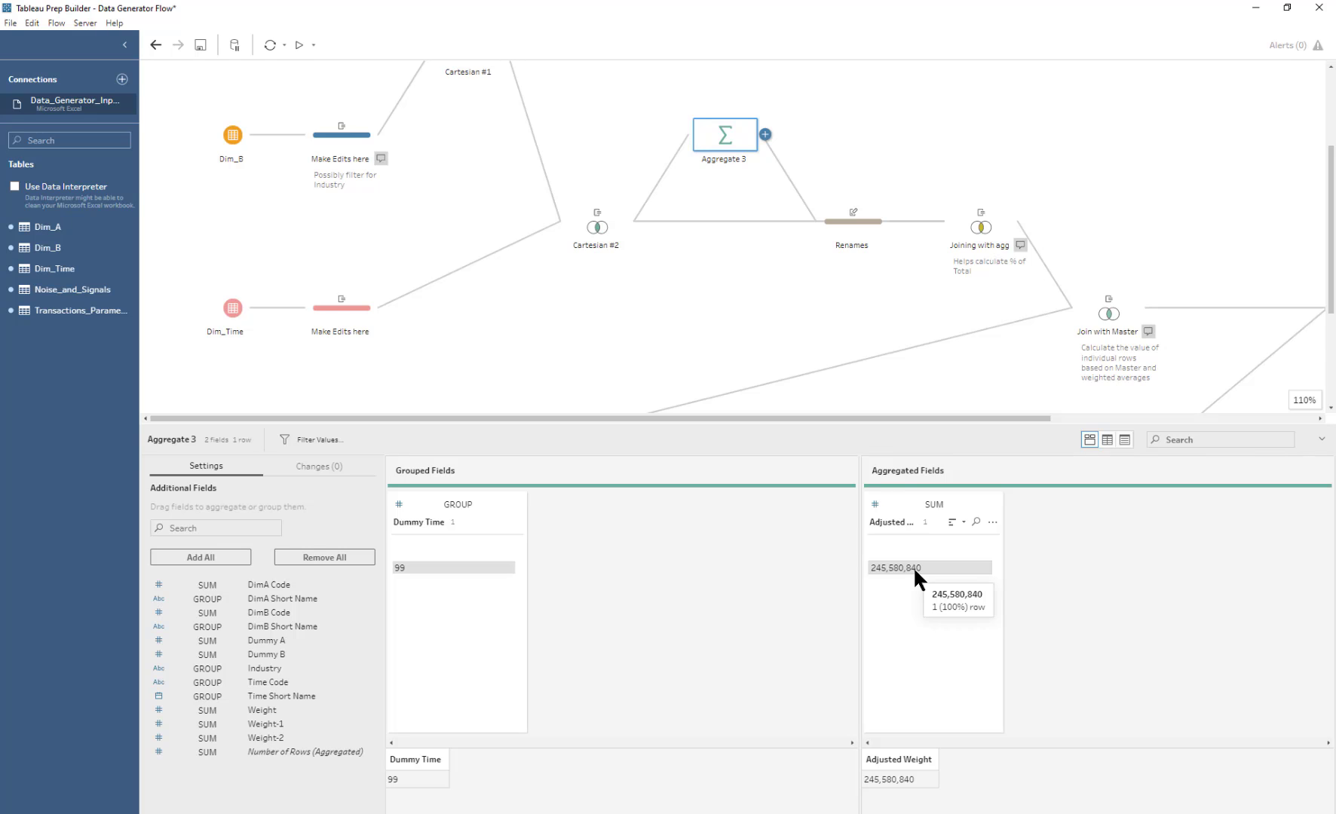
pyautogui.click(915, 570)
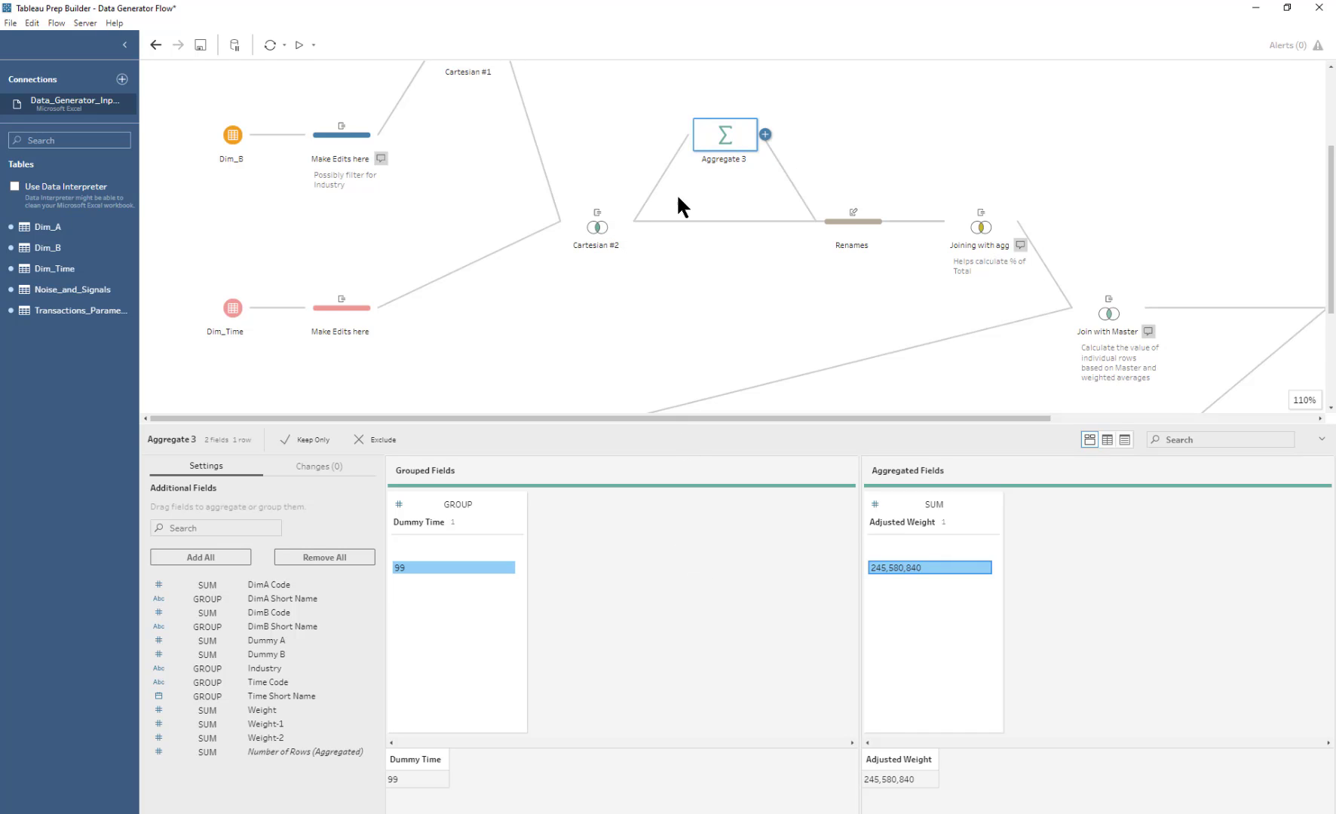
# Step: Open the Adjusted Weight calculated field from the Cartesian #2 join's changes to view its formula
pyautogui.click(612, 230)
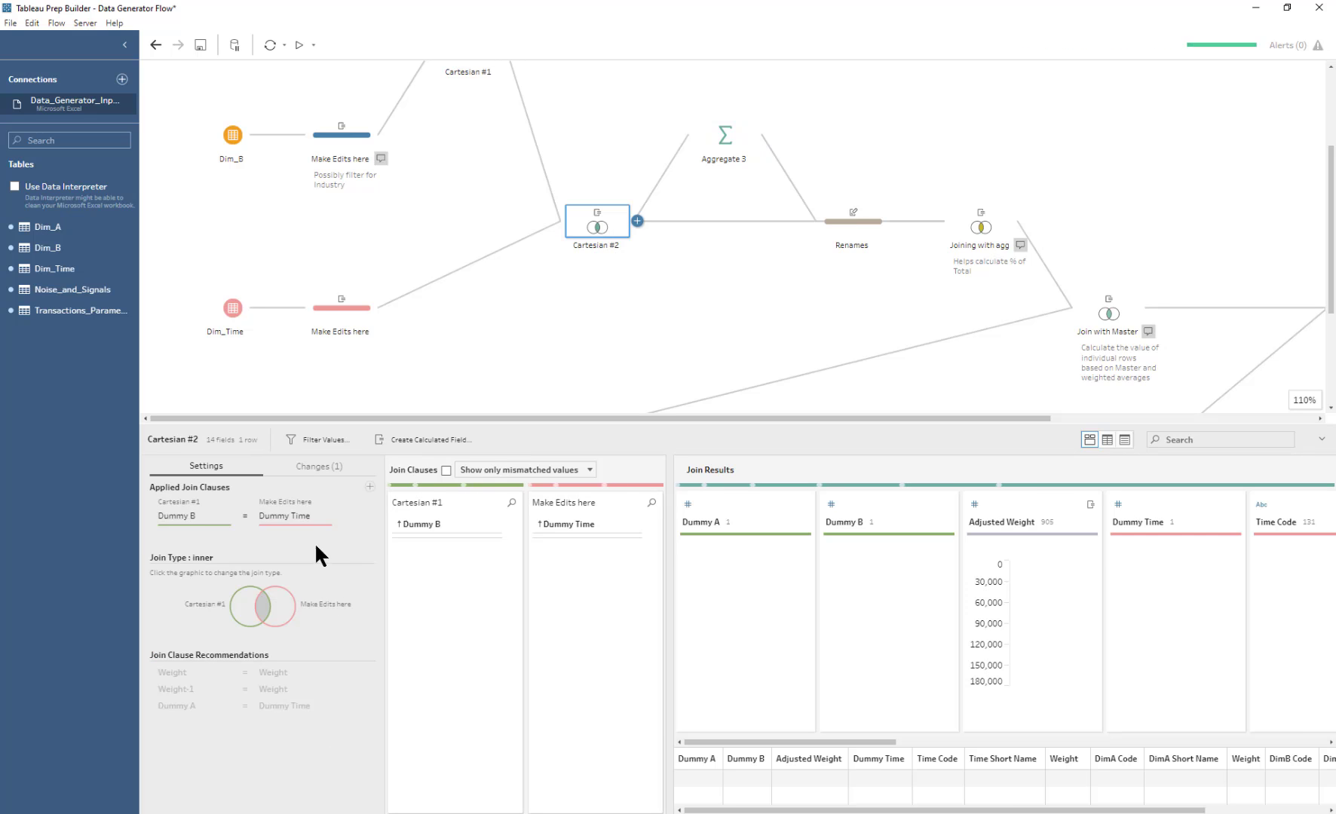
pyautogui.click(313, 465)
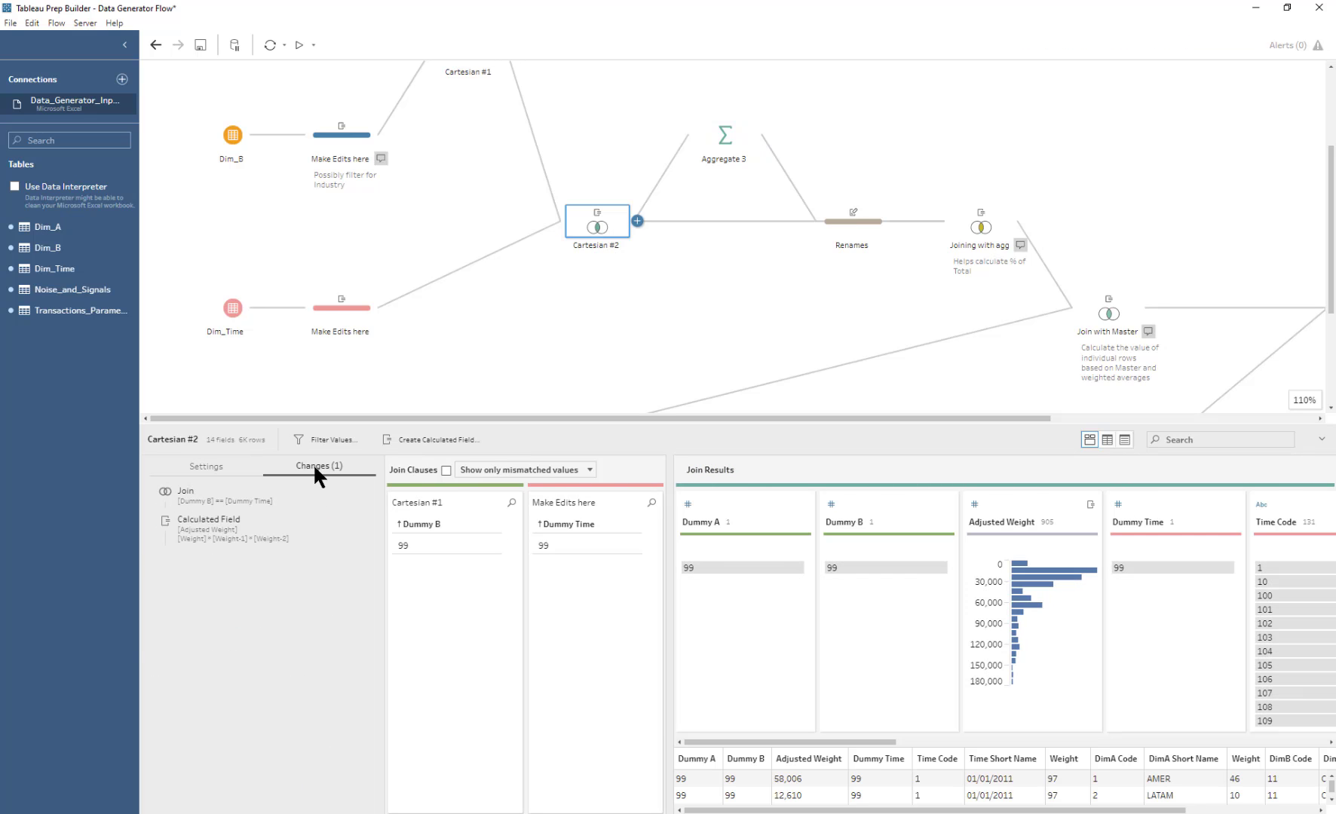
pyautogui.click(344, 520)
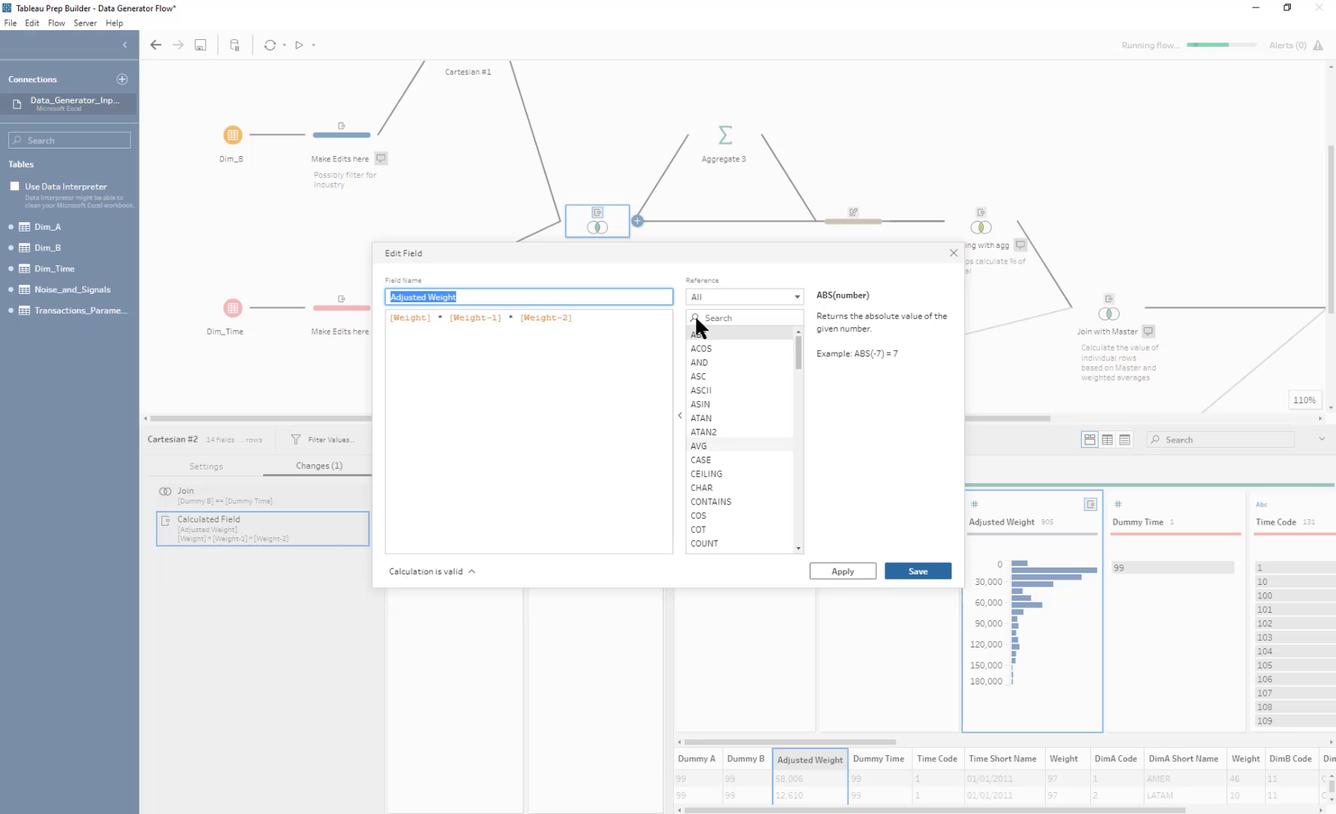
# Step: Examine the Adjusted Weight formula multiplying the three weight fields, and close the field editor without changes
pyautogui.moveTo(612, 313); pyautogui.dragTo(343, 313)
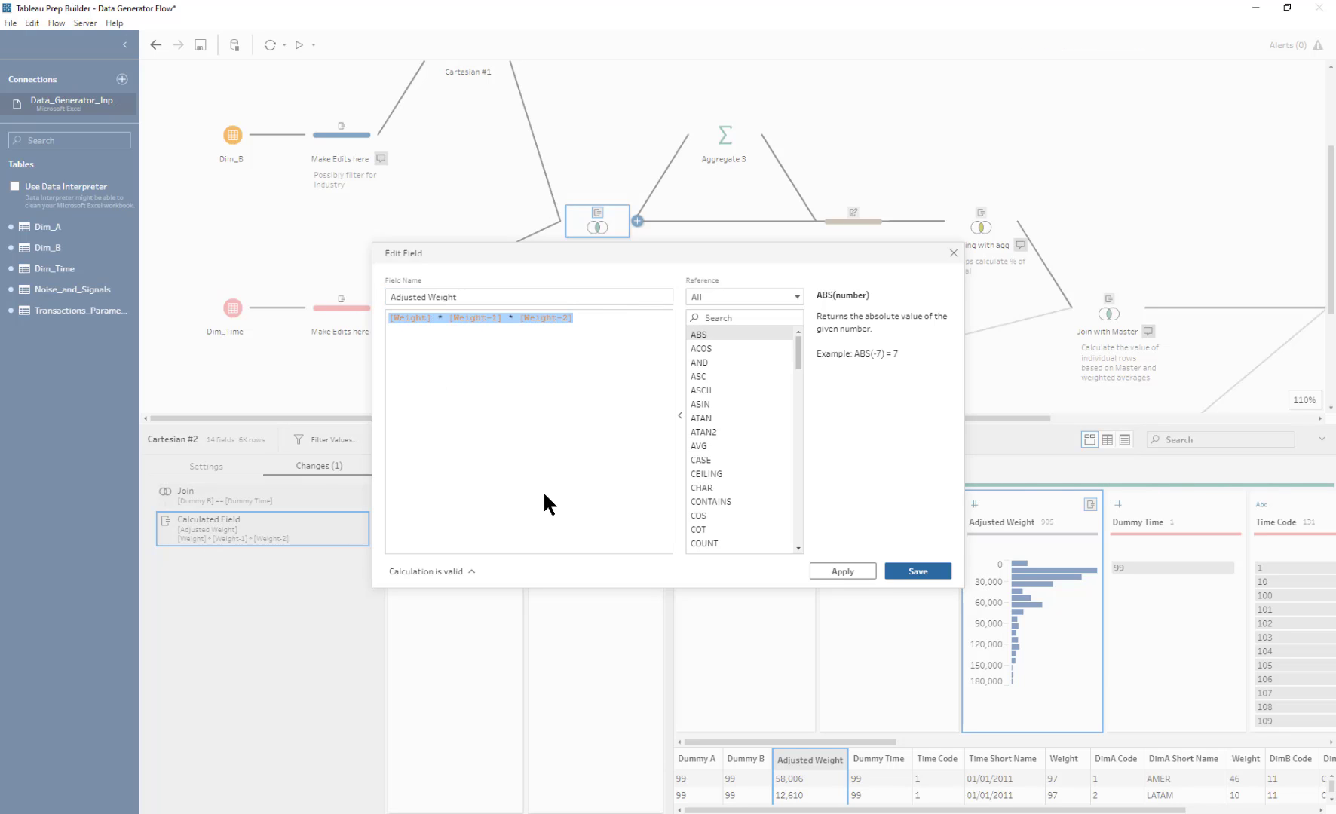
pyautogui.click(411, 319)
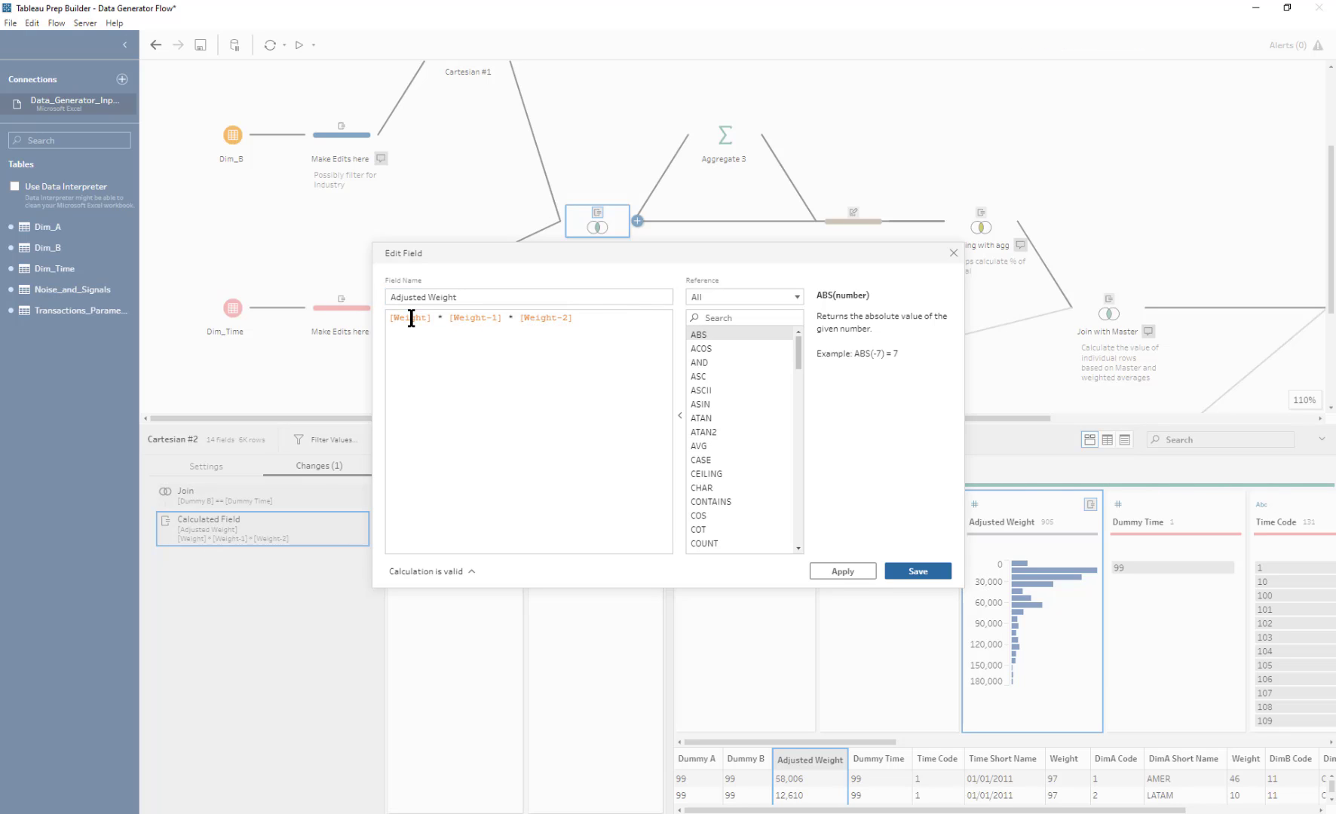
pyautogui.click(479, 318)
pyautogui.moveTo(502, 297); pyautogui.dragTo(391, 297)
pyautogui.click(516, 355)
pyautogui.click(953, 251)
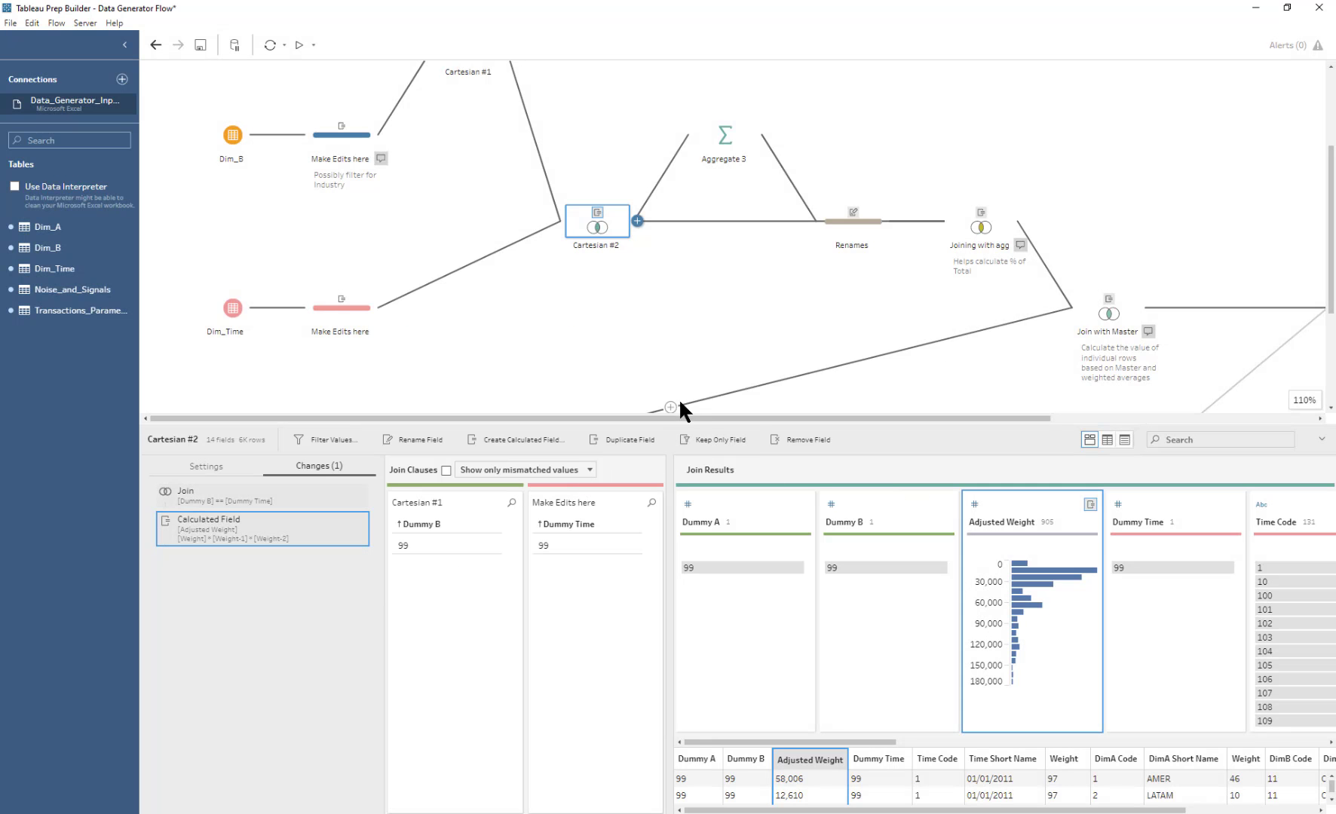
# Step: Review the Adjusted Weight sum in Aggregate 3 and the Total Weights rename in the Renames step
pyautogui.click(725, 139)
pyautogui.moveTo(897, 565)
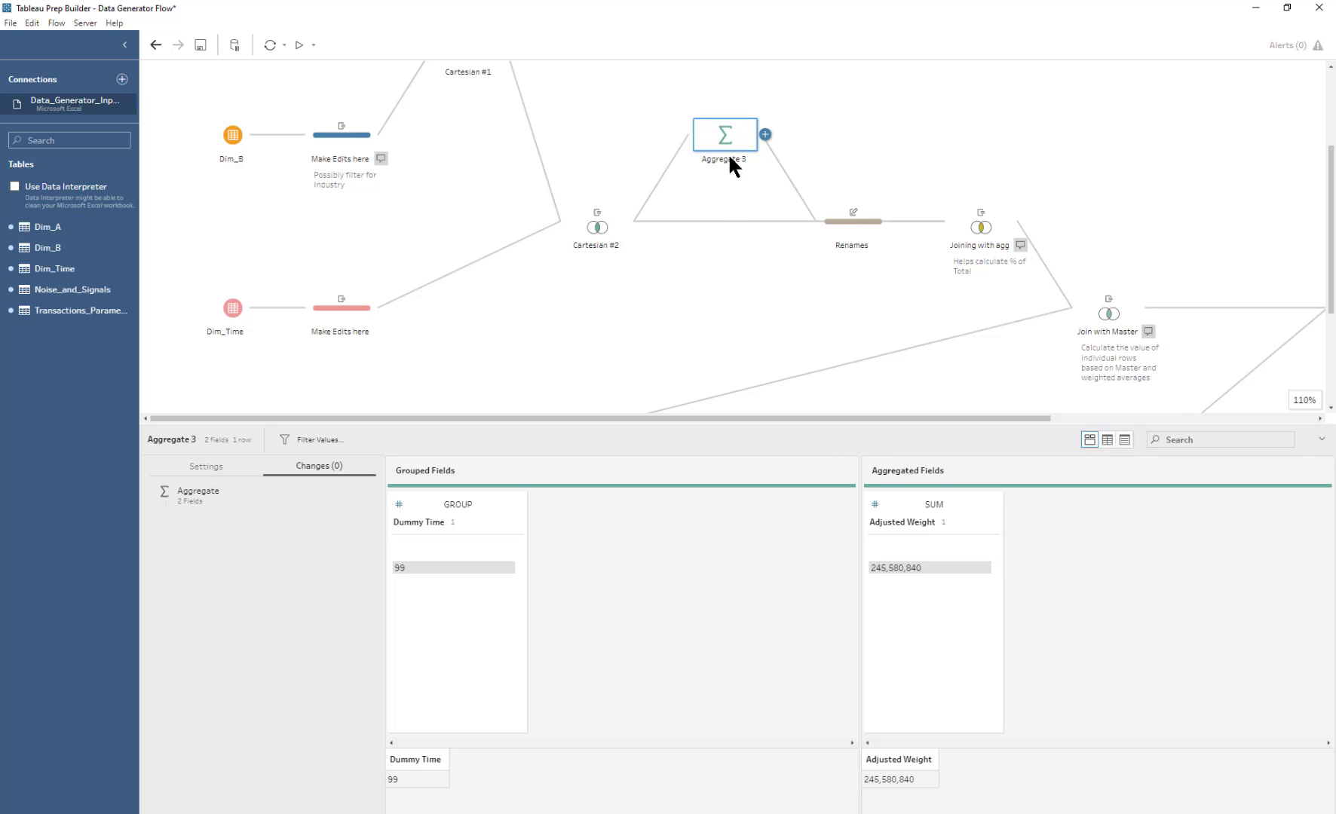
pyautogui.click(864, 224)
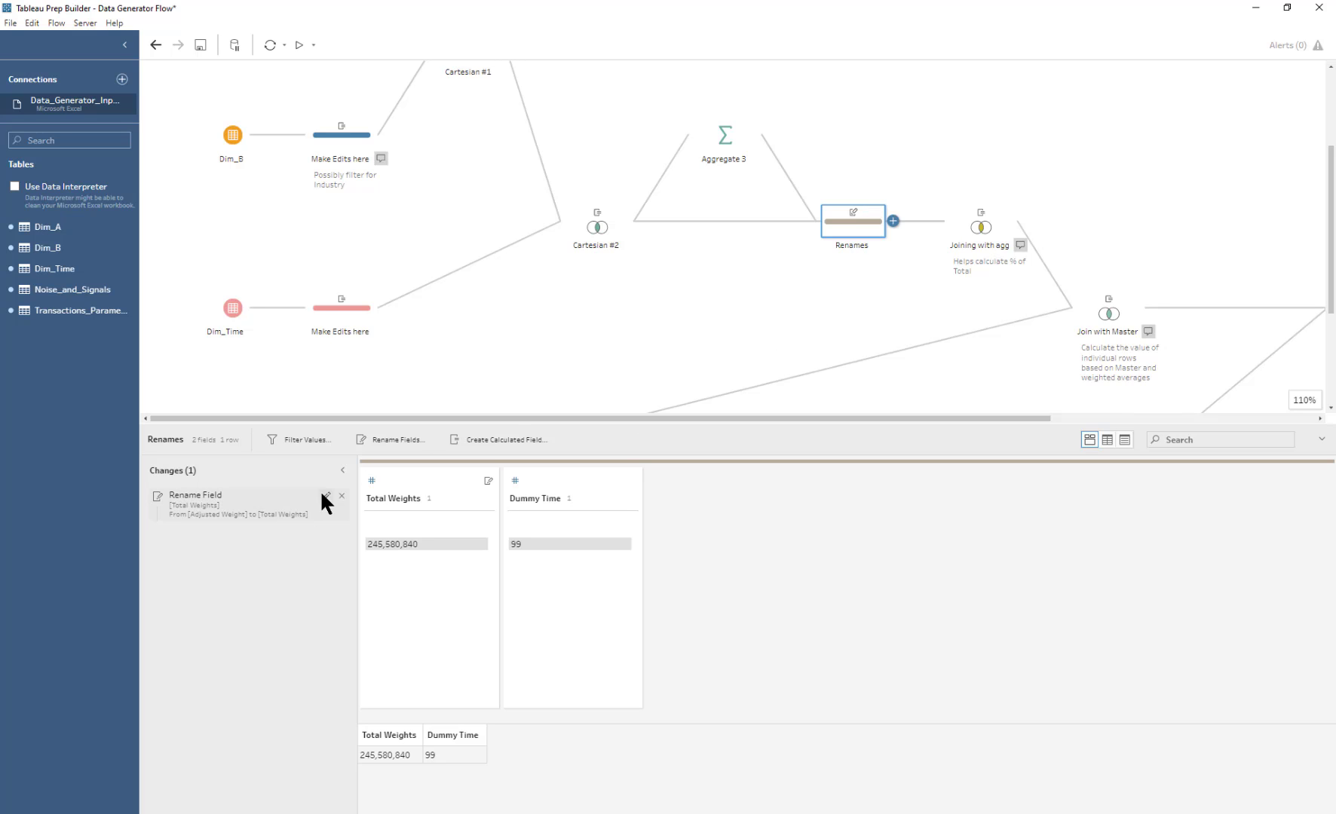
pyautogui.click(326, 495)
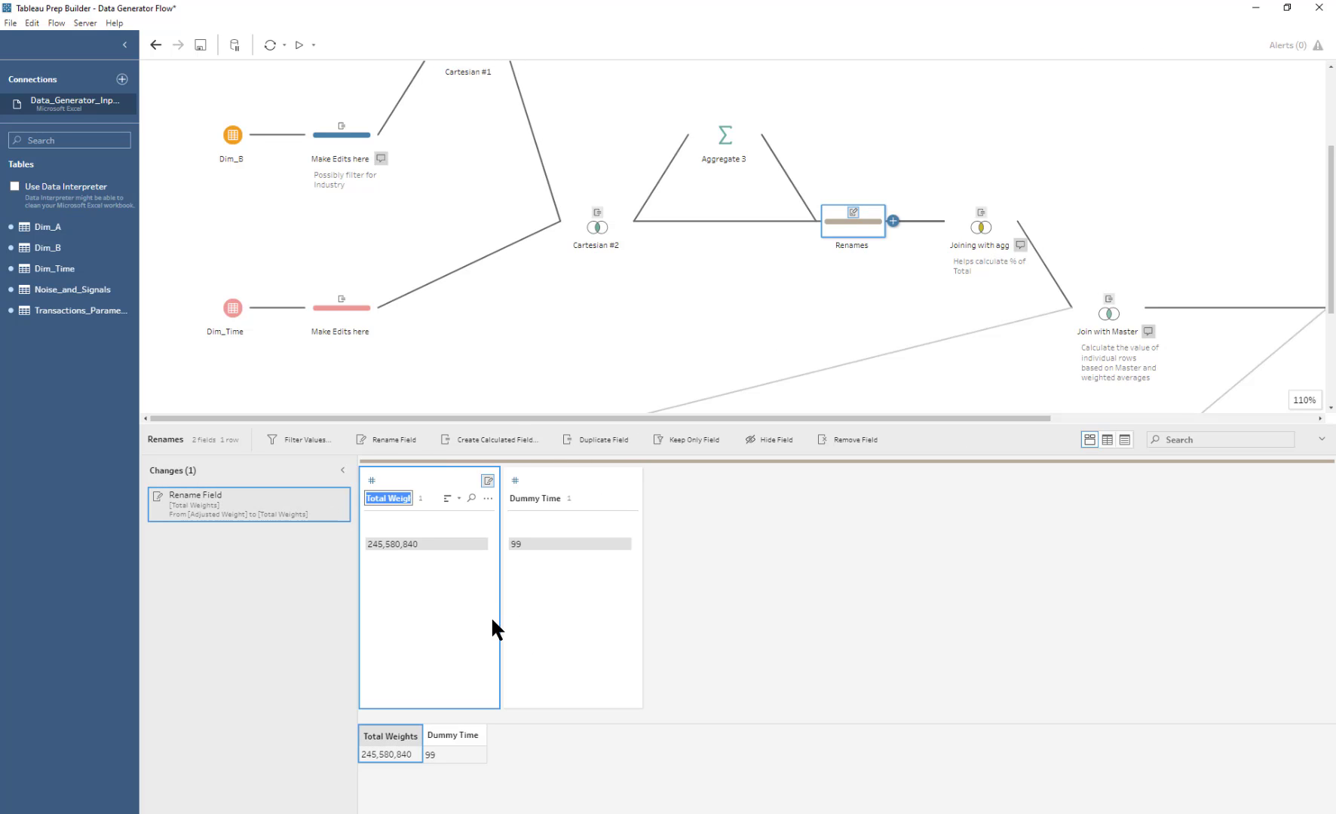
pyautogui.click(242, 615)
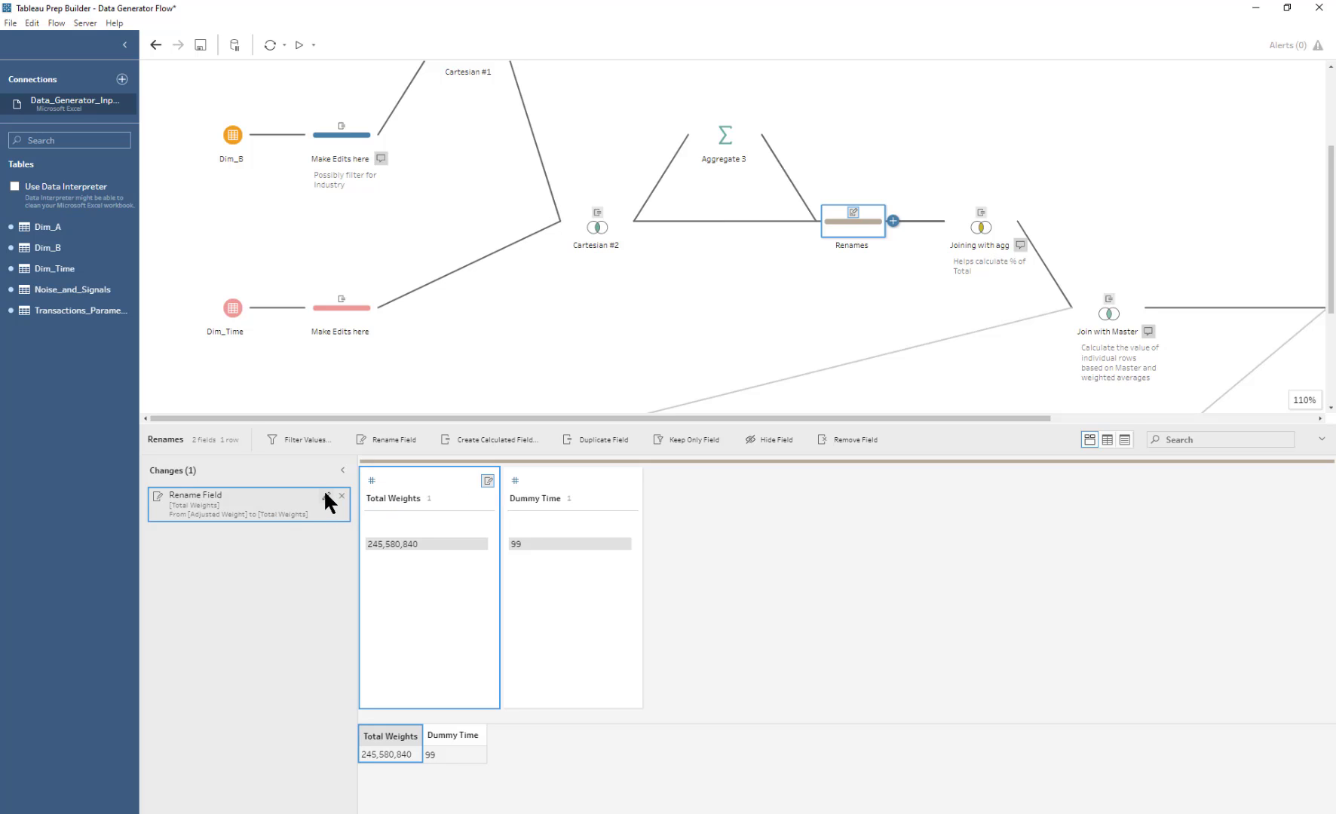
pyautogui.click(326, 495)
pyautogui.click(852, 229)
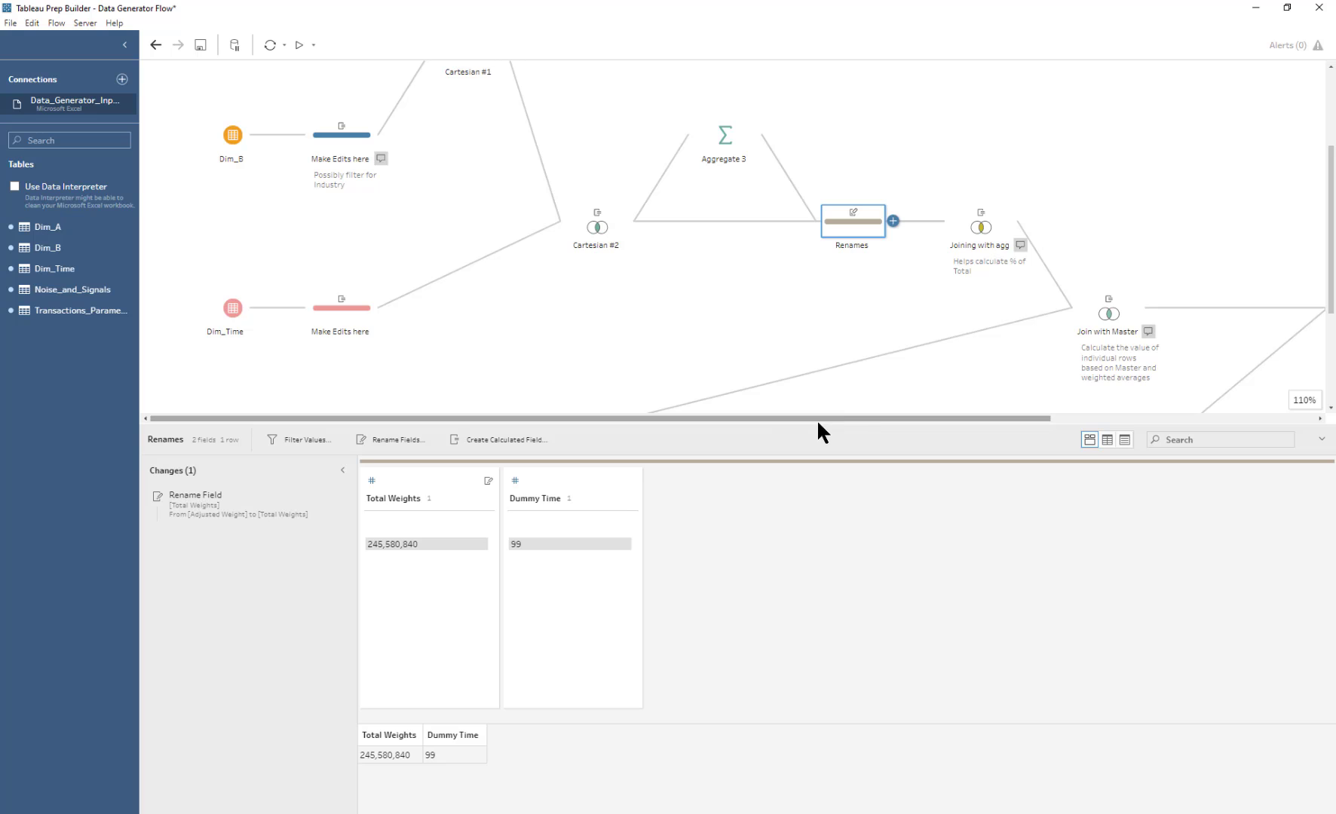
pyautogui.moveTo(818, 424); pyautogui.dragTo(817, 523)
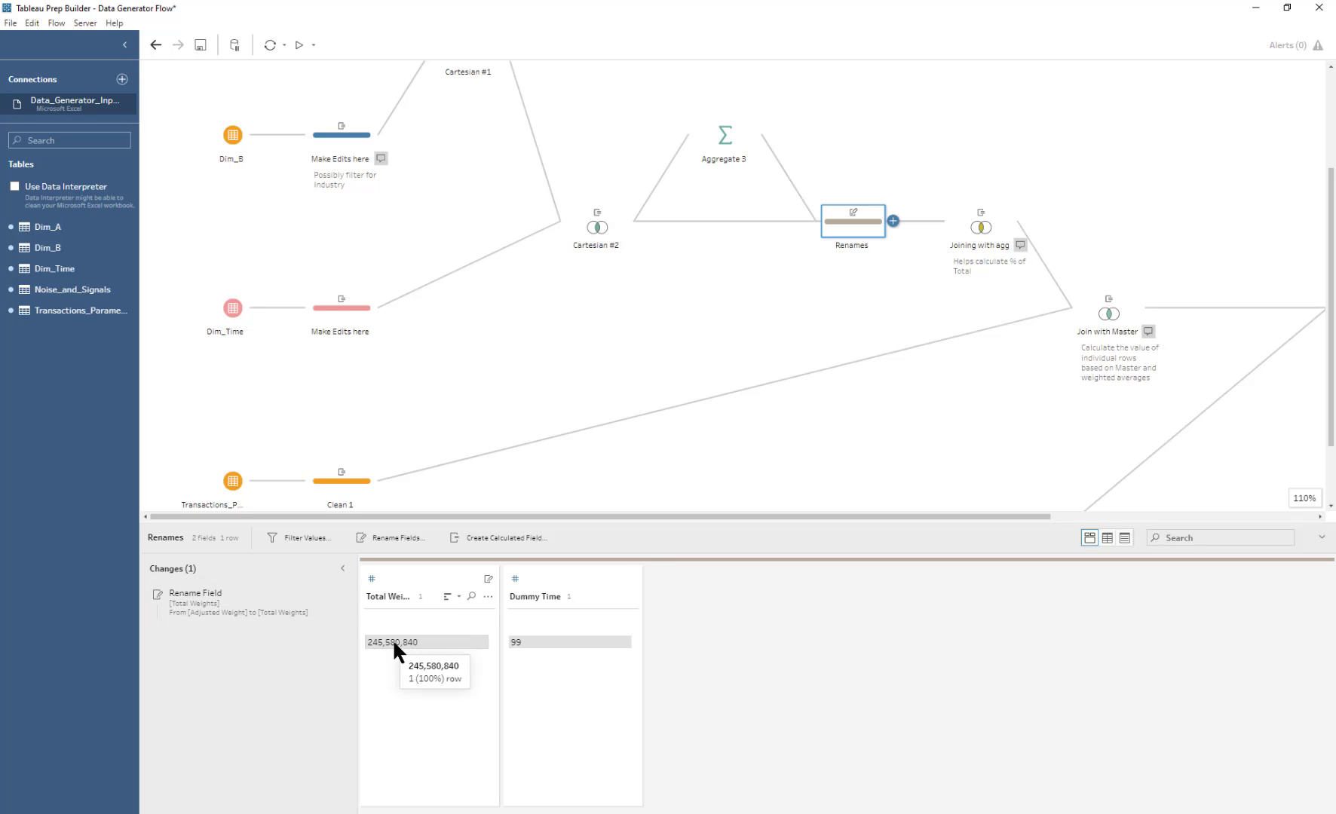
# Step: Examine the % of Total calculated field in the Joining with agg join, and close its editor without changes
pyautogui.click(972, 227)
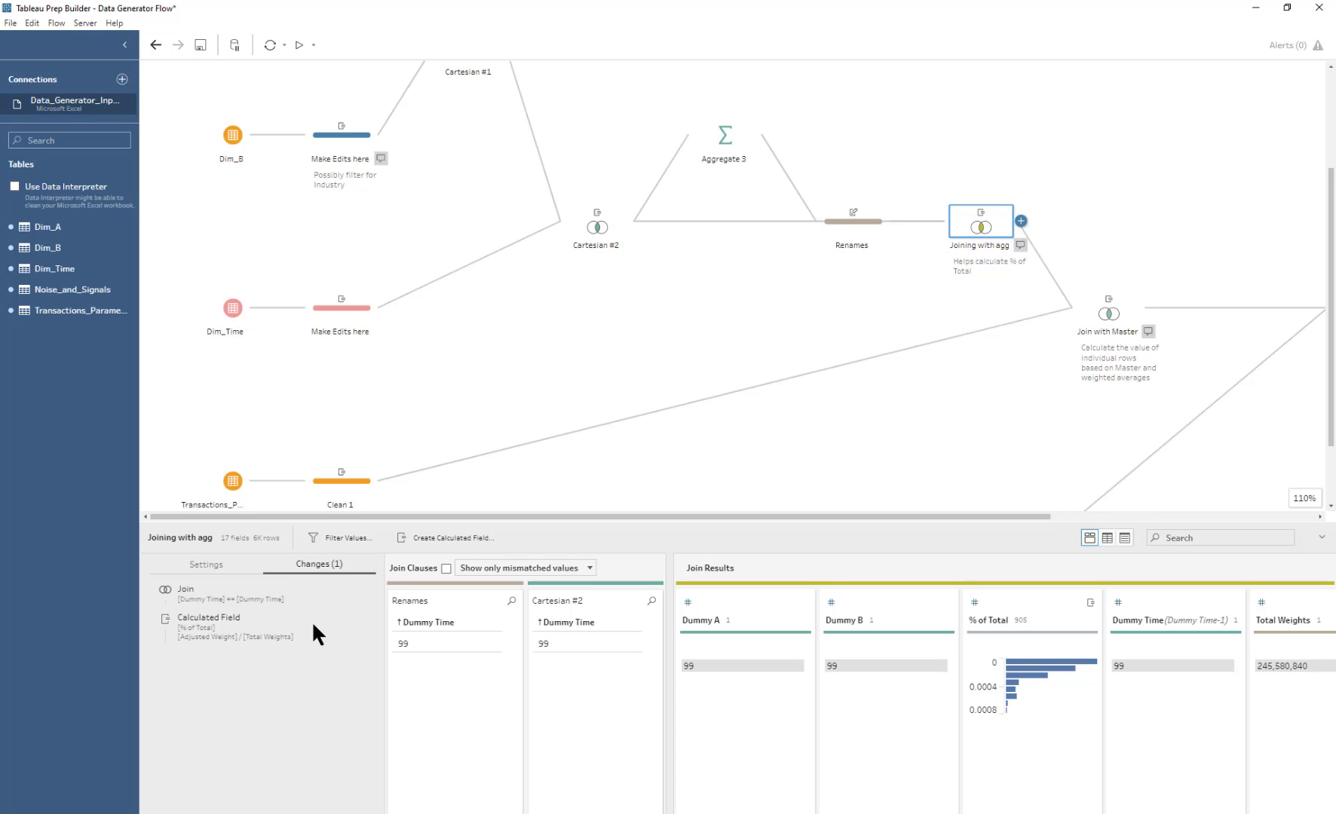
pyautogui.click(343, 625)
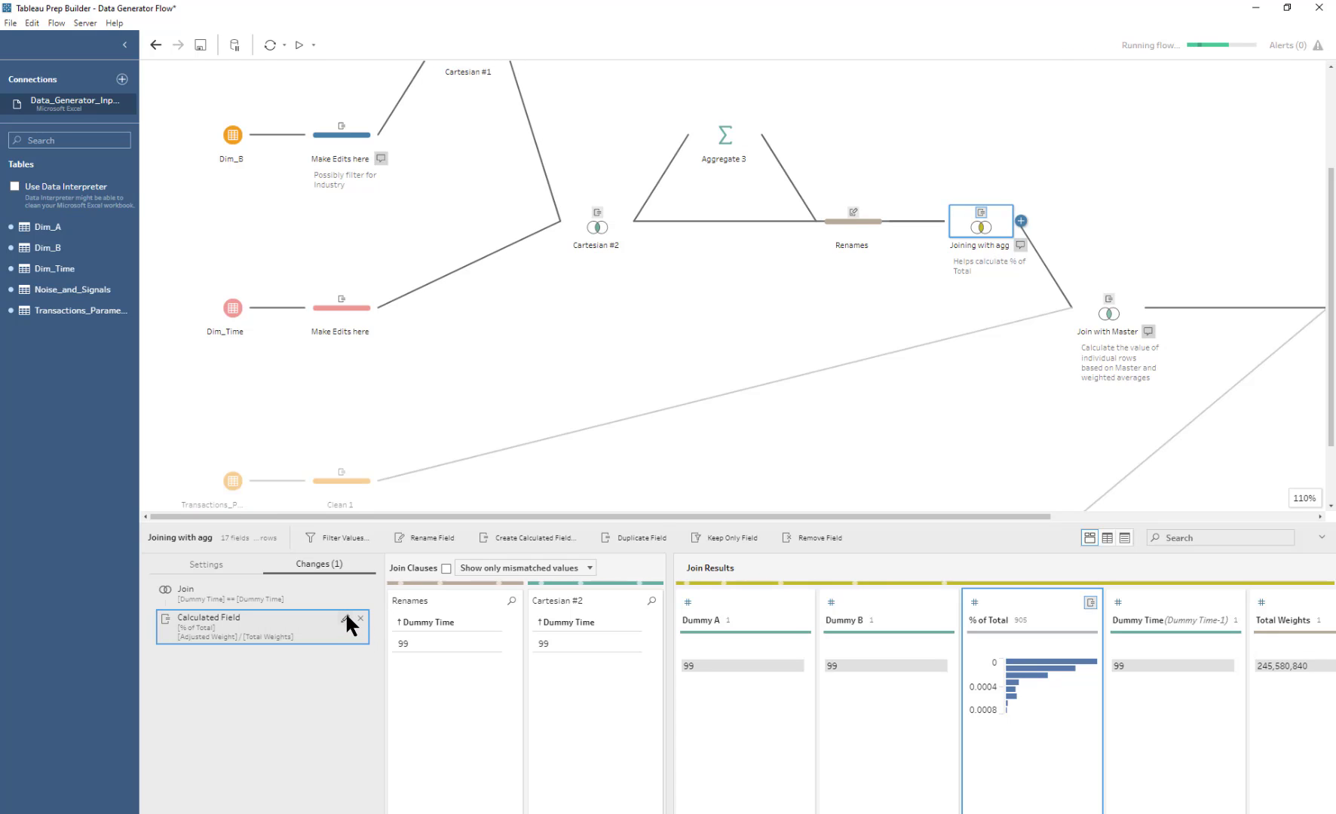
pyautogui.click(345, 617)
pyautogui.click(535, 329)
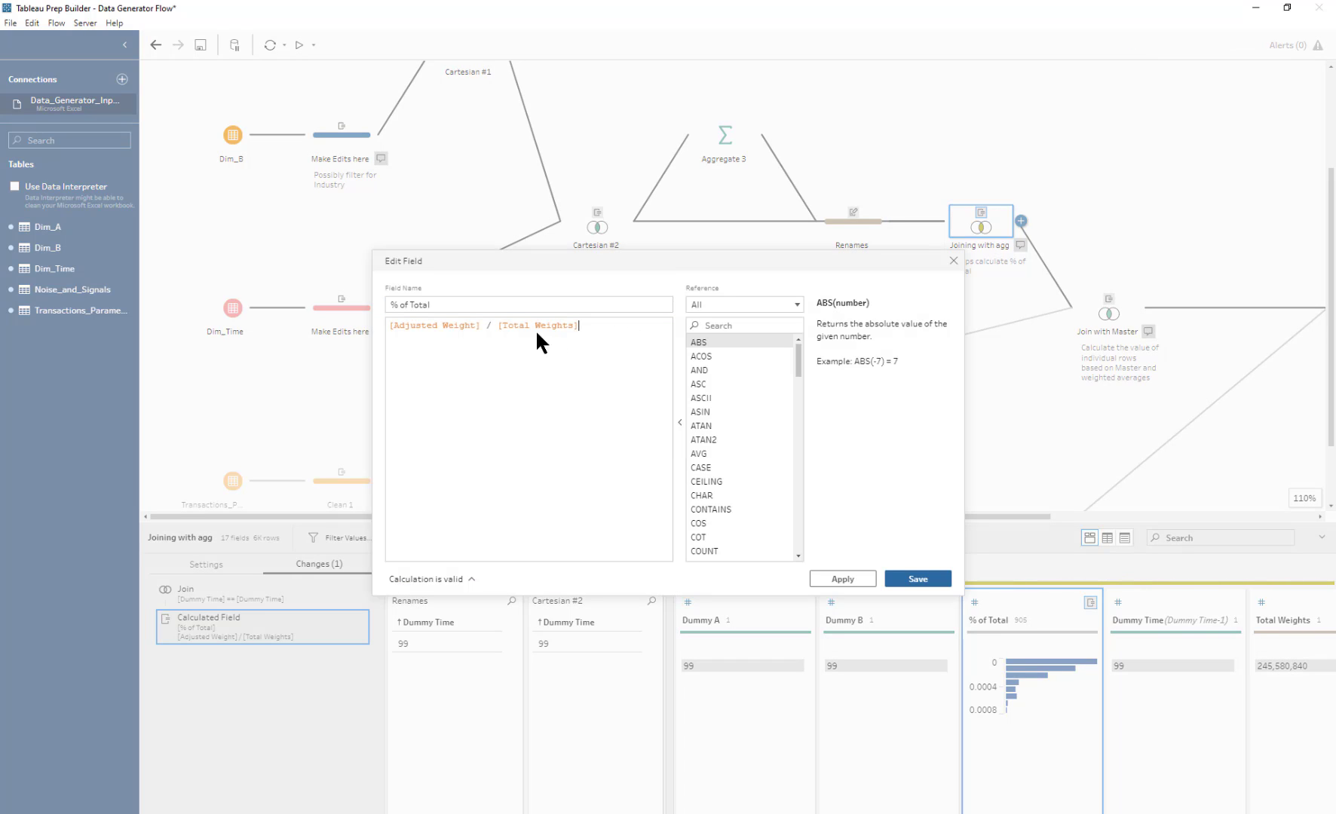
pyautogui.moveTo(486, 326); pyautogui.dragTo(389, 327)
pyautogui.click(589, 329)
pyautogui.moveTo(581, 329); pyautogui.dragTo(498, 329)
pyautogui.moveTo(481, 325); pyautogui.dragTo(368, 321)
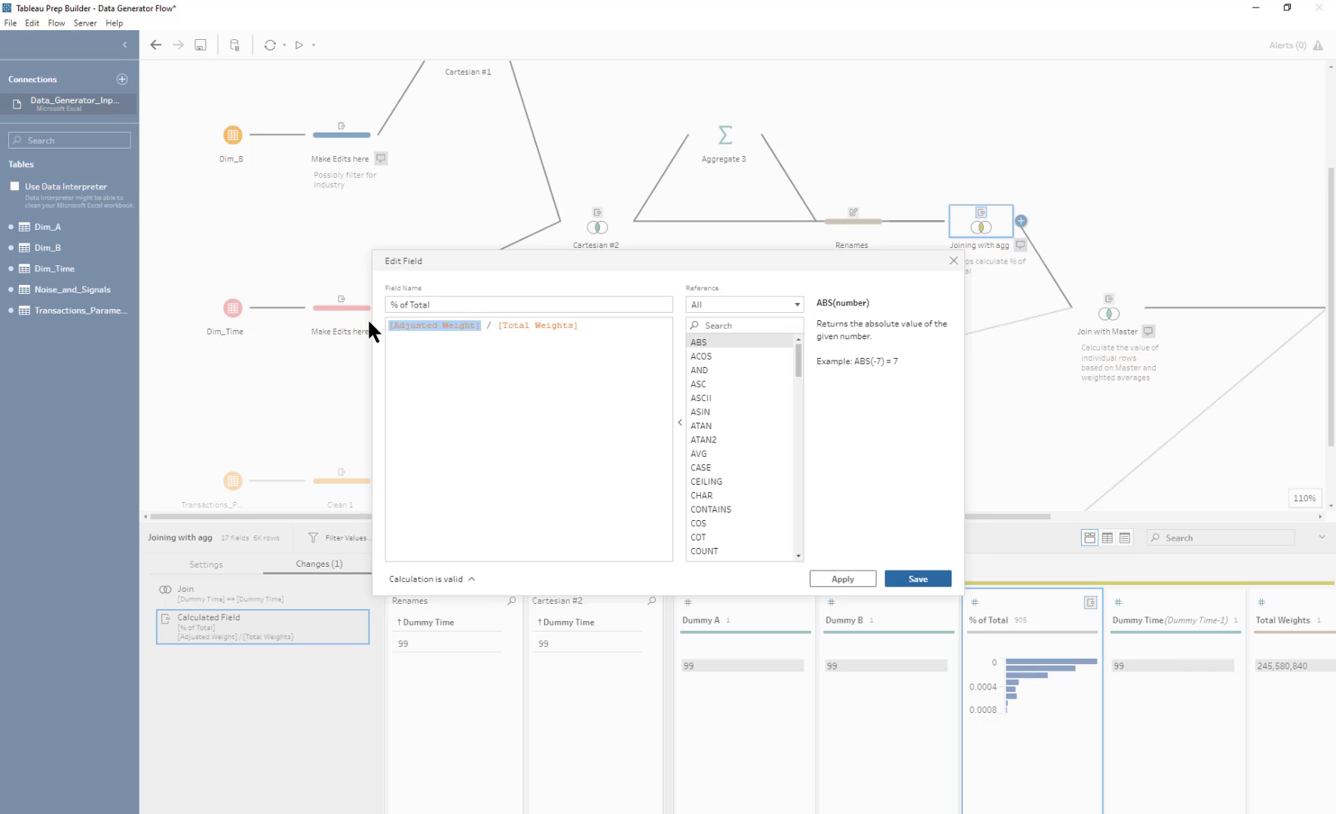
pyautogui.click(952, 261)
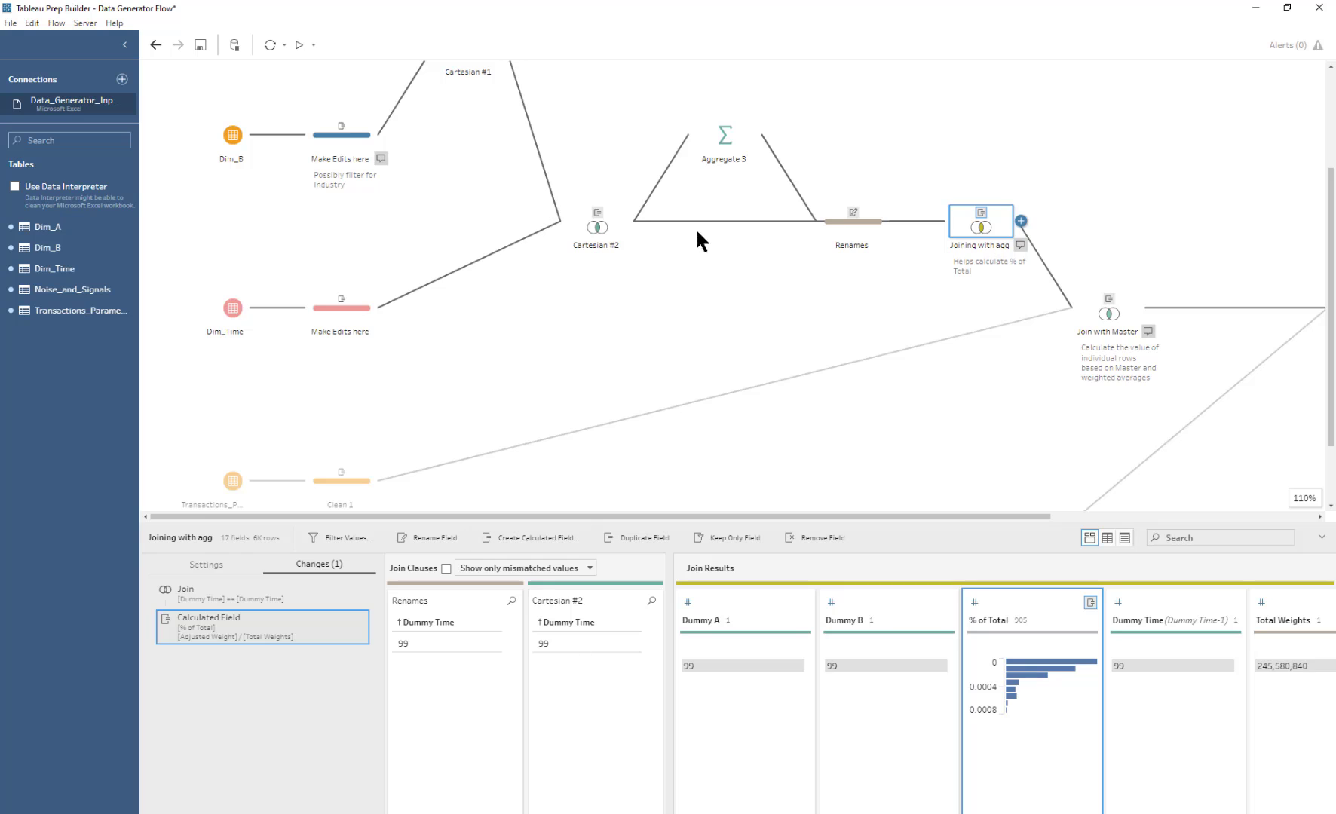
# Step: Compare the Adjusted Weight calculated field in Cartesian #2 with the Joining with agg join
pyautogui.click(601, 217)
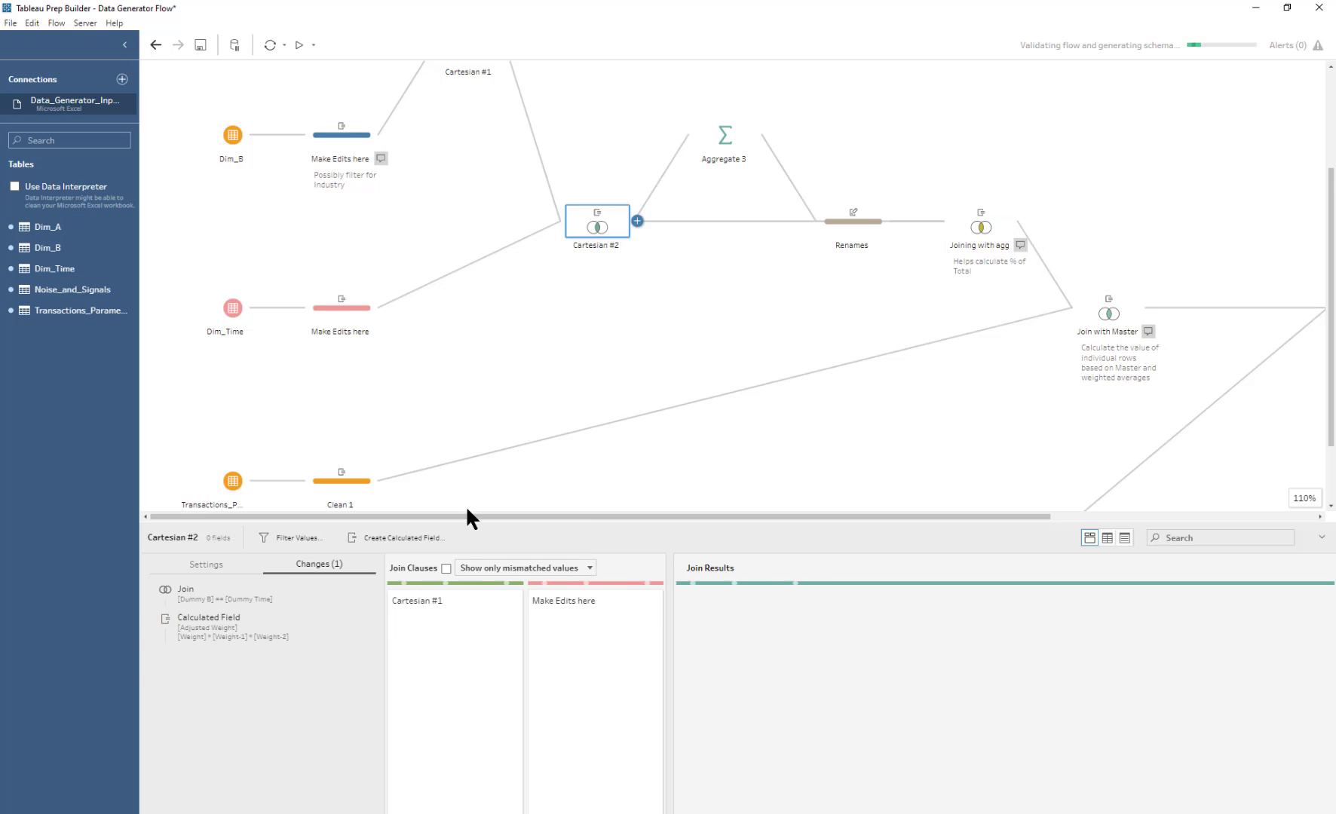
pyautogui.click(212, 637)
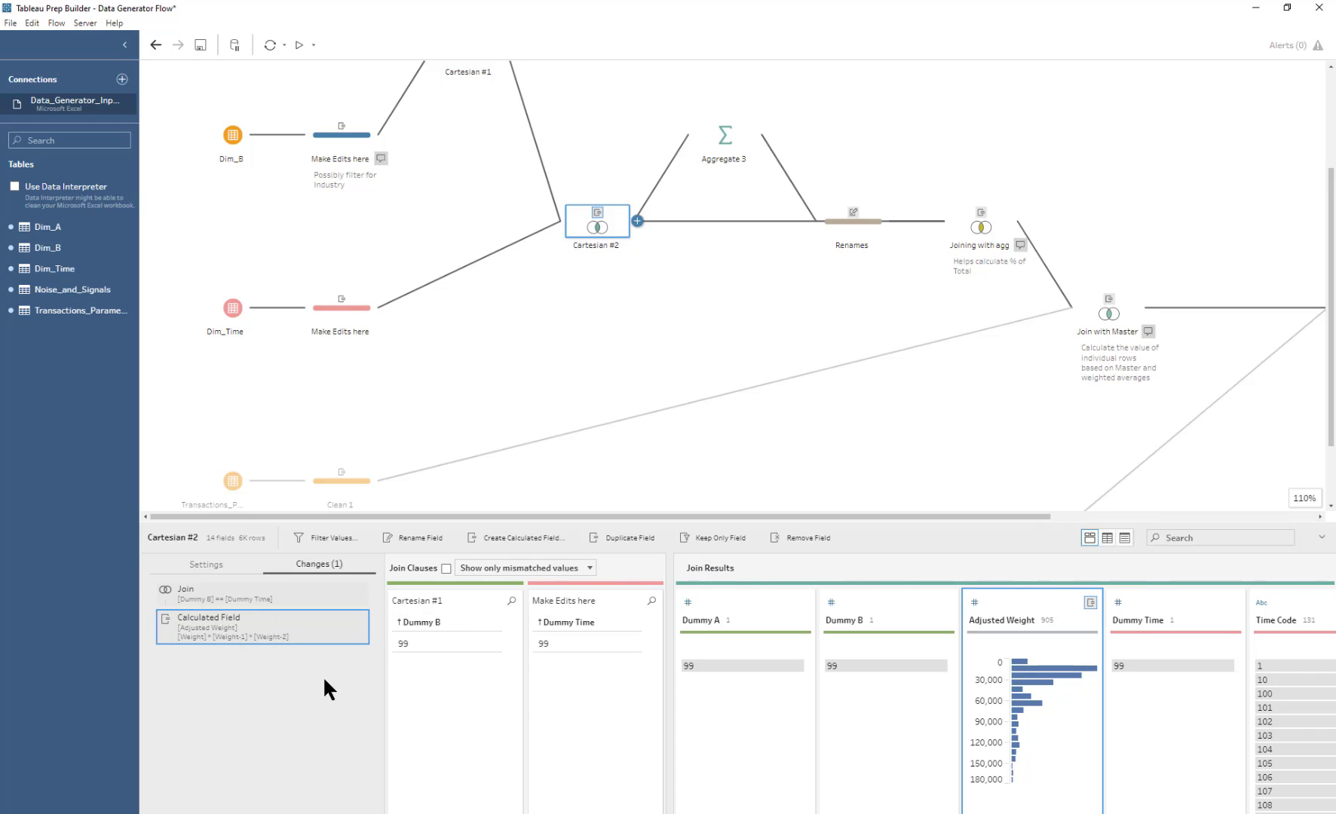
pyautogui.click(988, 226)
# Step: Look at the Join with Master join and check the Transaction Total in its Clean 1 input
pyautogui.scroll(-2, 1330, 313)
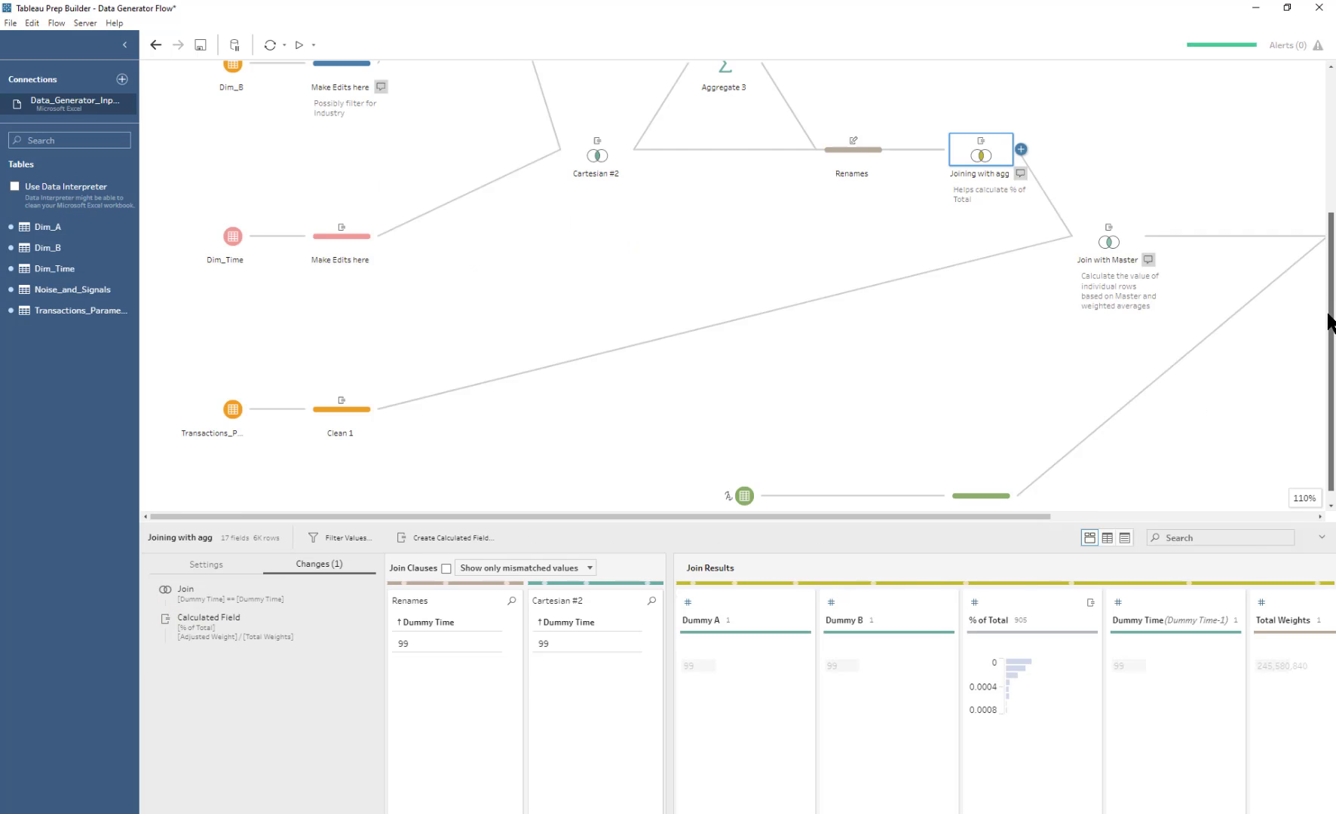
pyautogui.click(1110, 242)
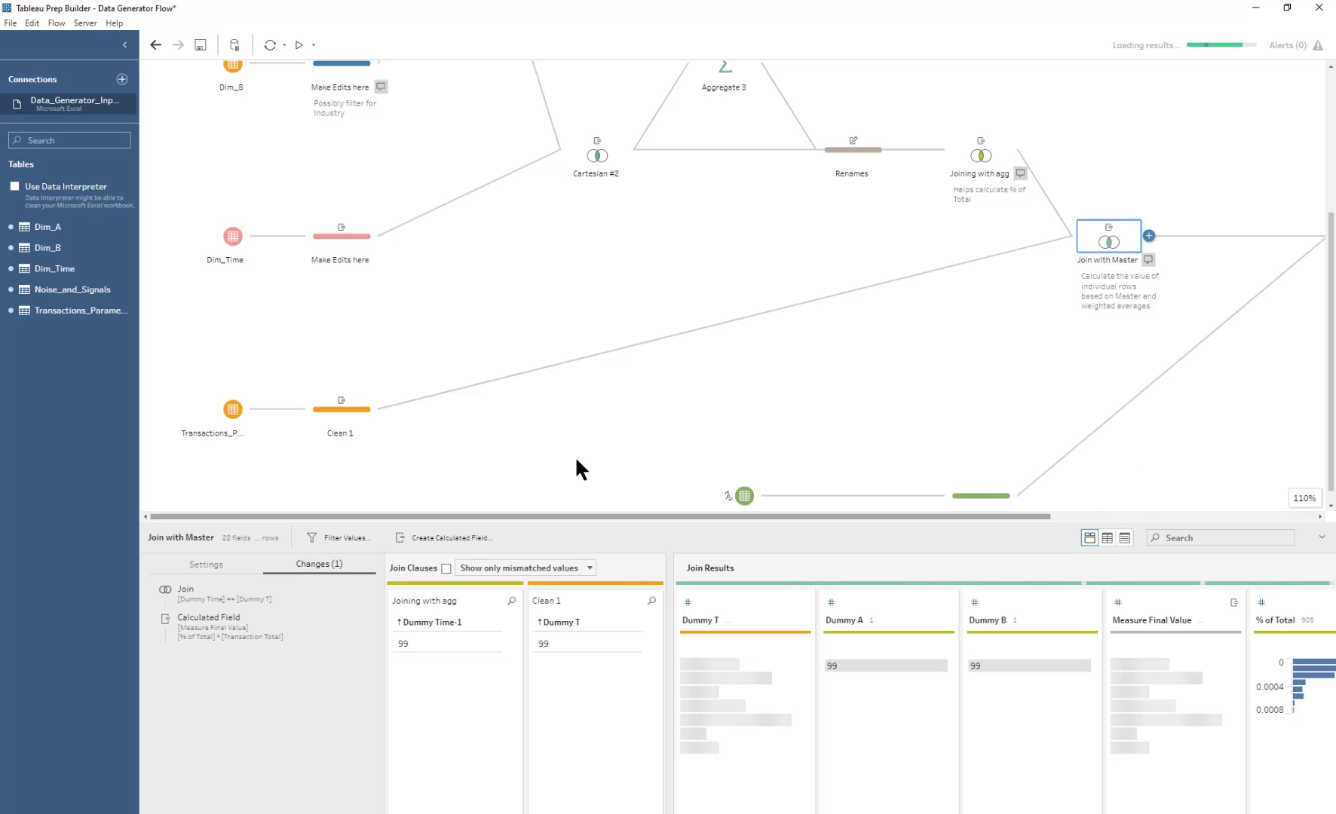
pyautogui.click(341, 410)
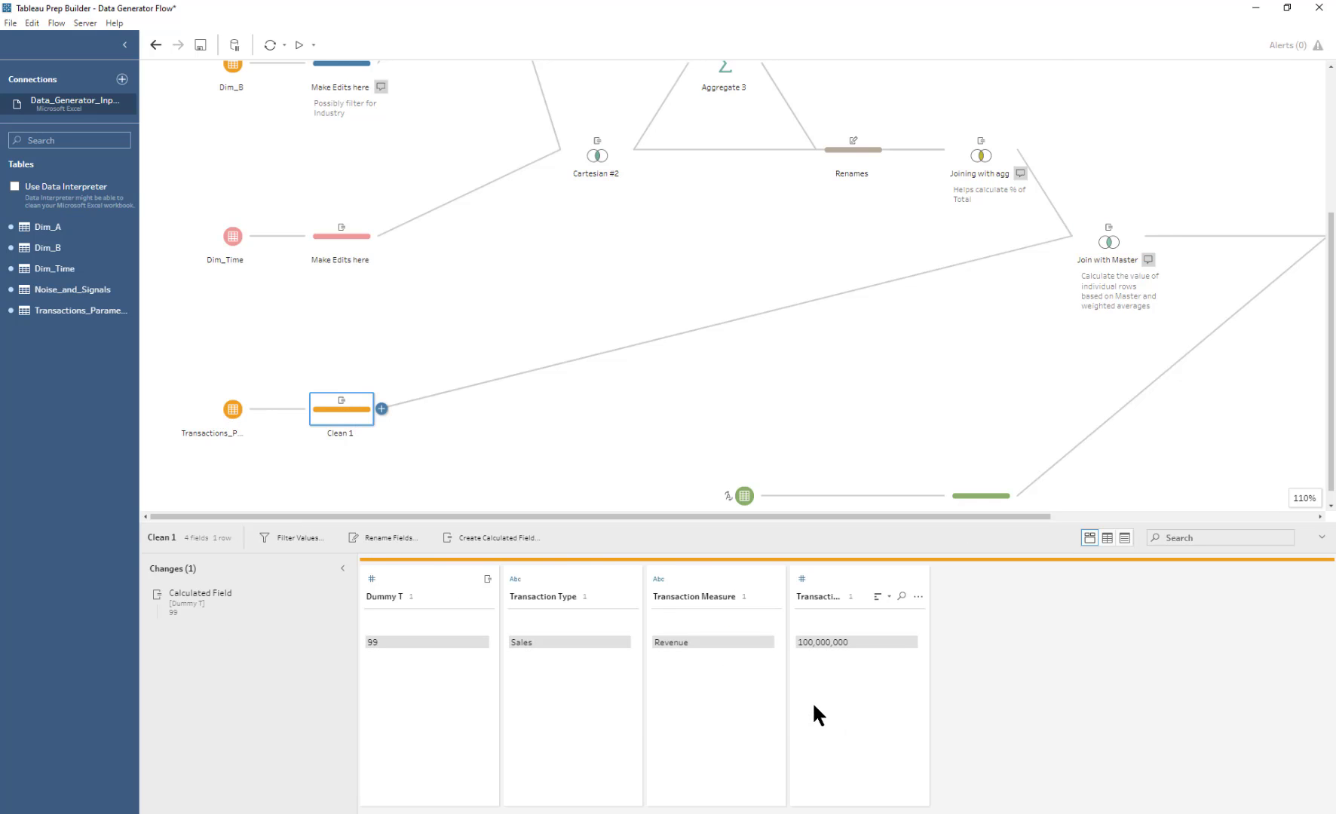
pyautogui.moveTo(807, 644)
pyautogui.moveTo(1021, 516); pyautogui.dragTo(1228, 519)
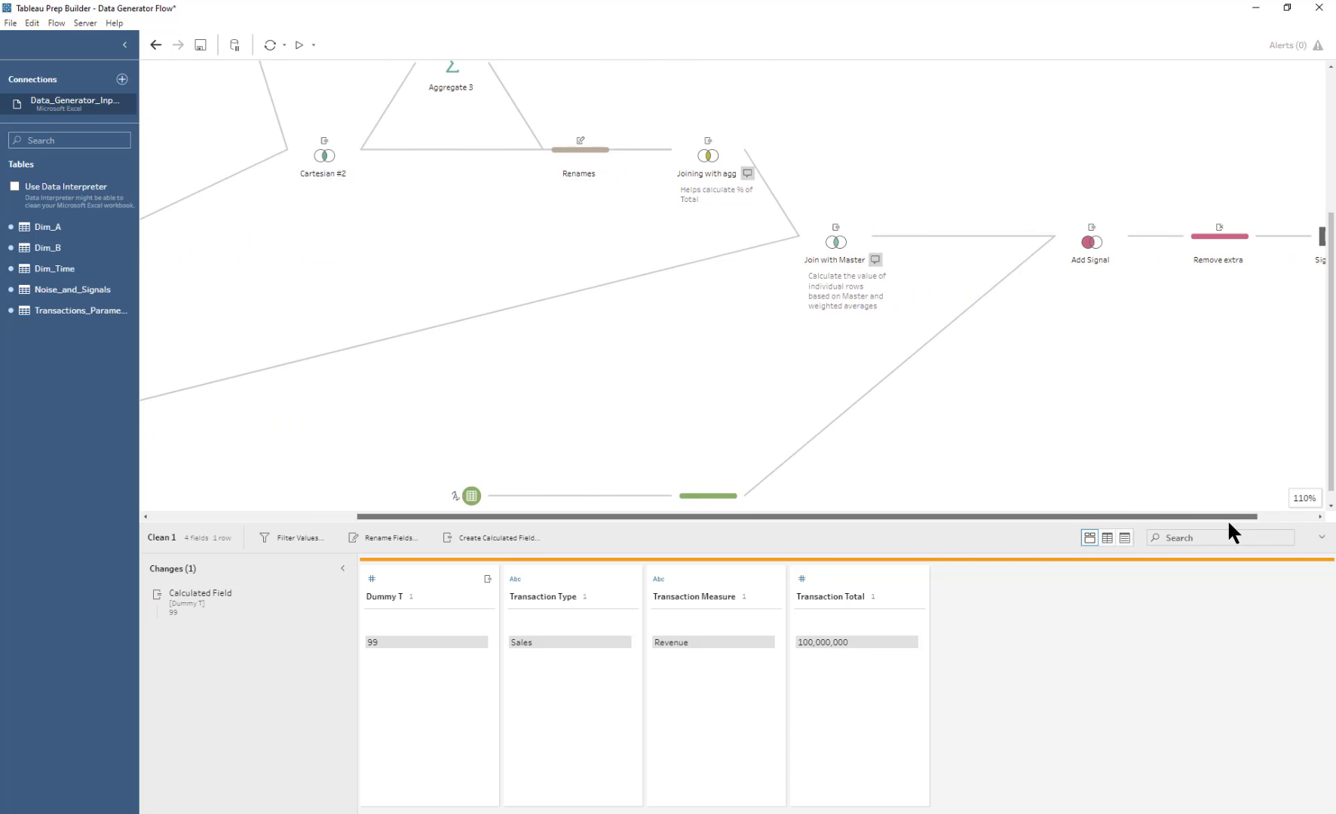
# Step: Examine the Measure Final Value formula in the Join with Master step, and close its editor without changes
pyautogui.click(833, 247)
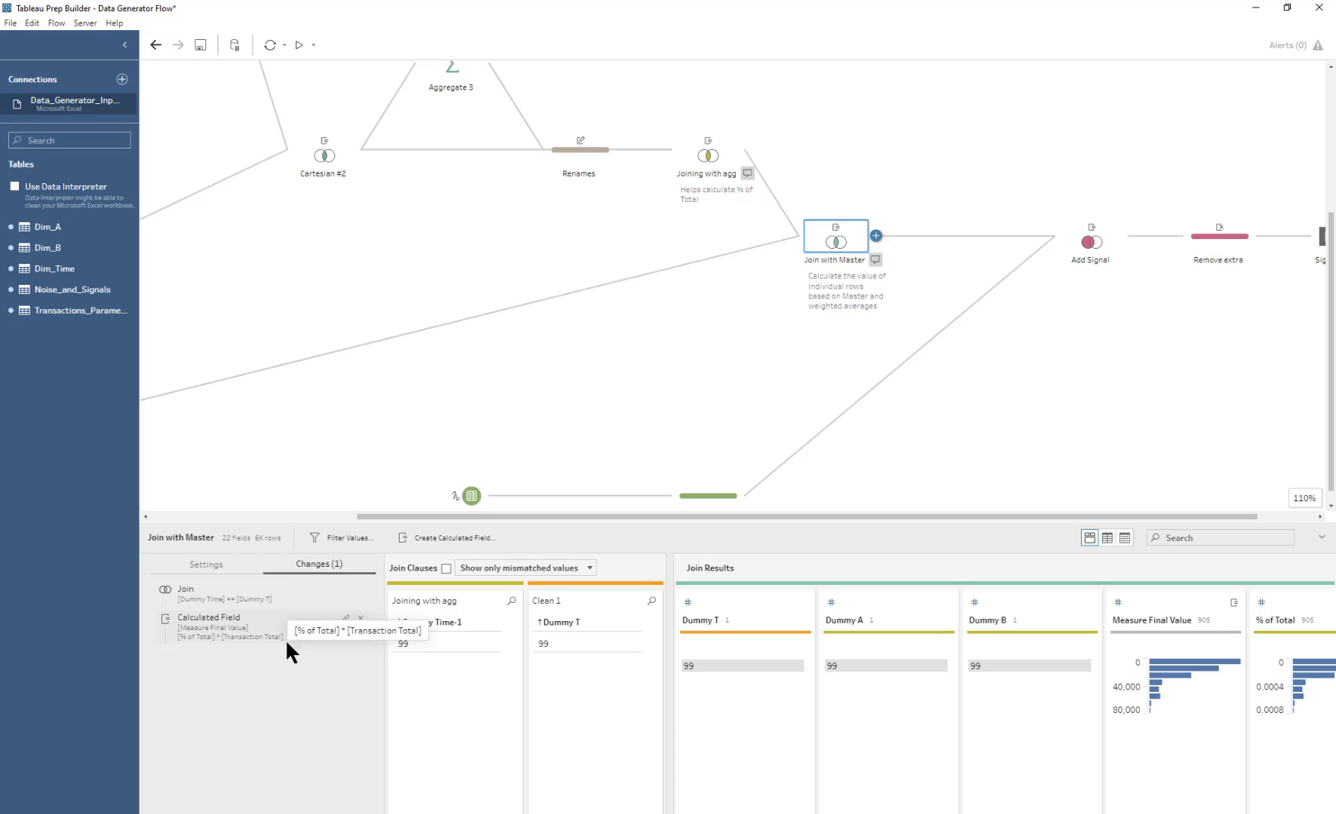
pyautogui.click(340, 617)
pyautogui.moveTo(456, 329); pyautogui.dragTo(370, 330)
pyautogui.moveTo(594, 328); pyautogui.dragTo(474, 328)
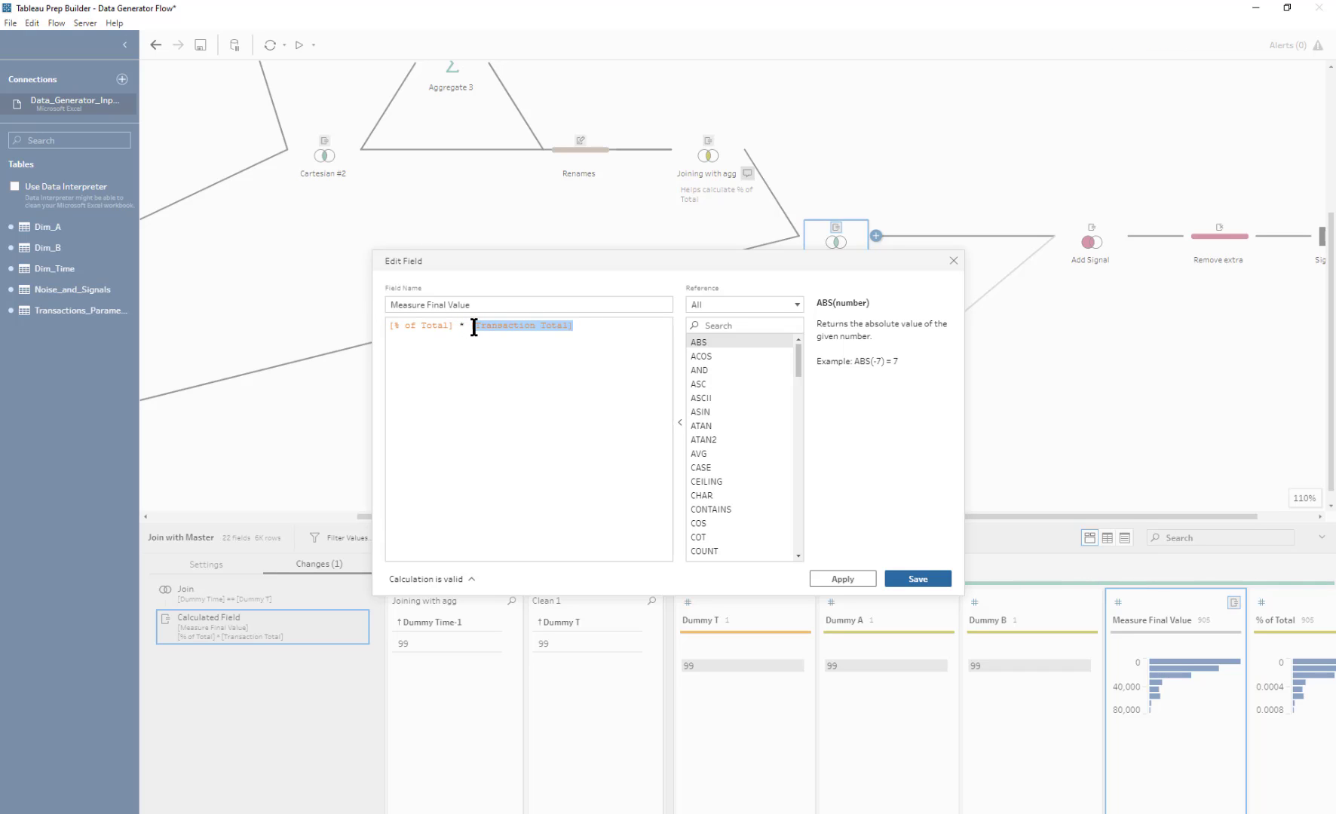
pyautogui.click(953, 260)
# Step: Recheck the transaction fields in the Clean 1 step and return to Join with Master
pyautogui.moveTo(470, 517); pyautogui.dragTo(218, 518)
pyautogui.click(350, 398)
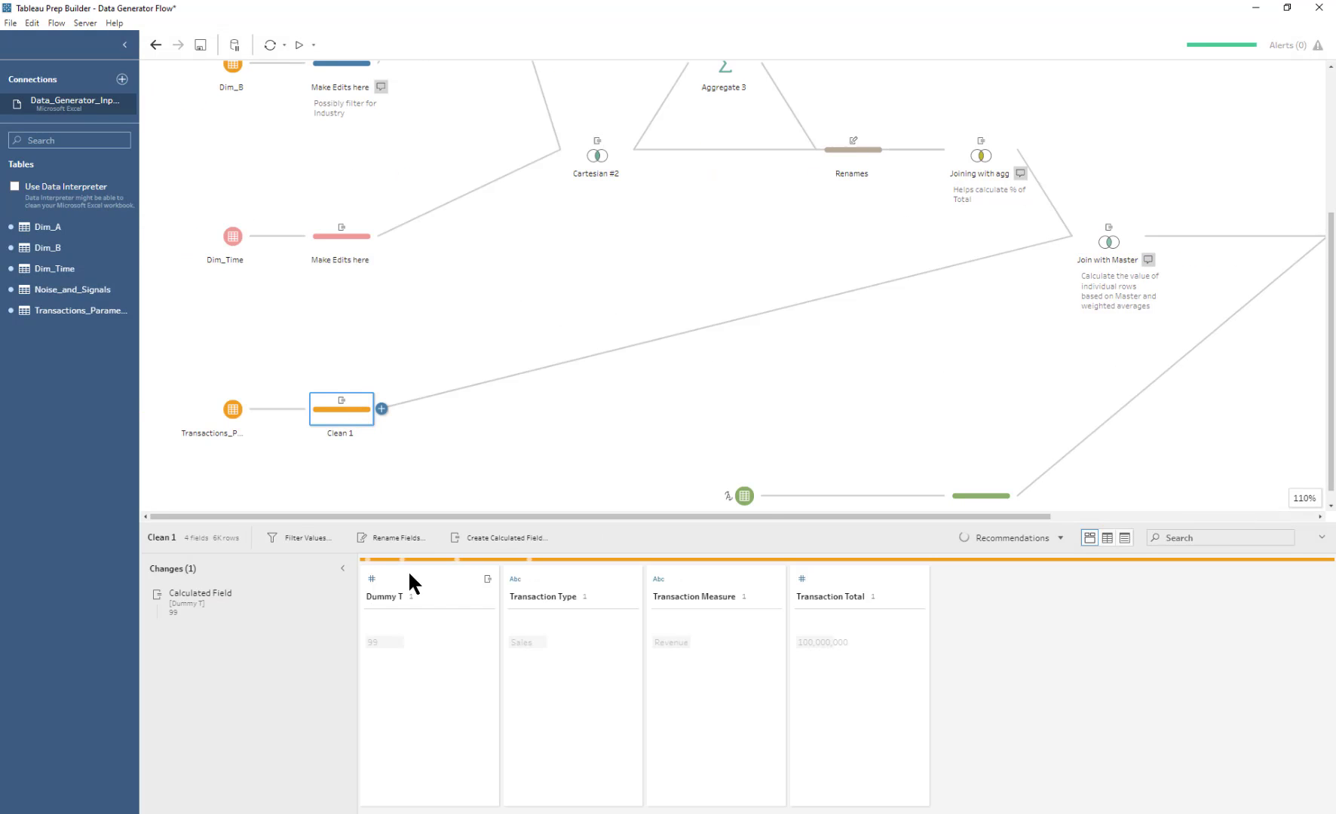
pyautogui.click(1123, 249)
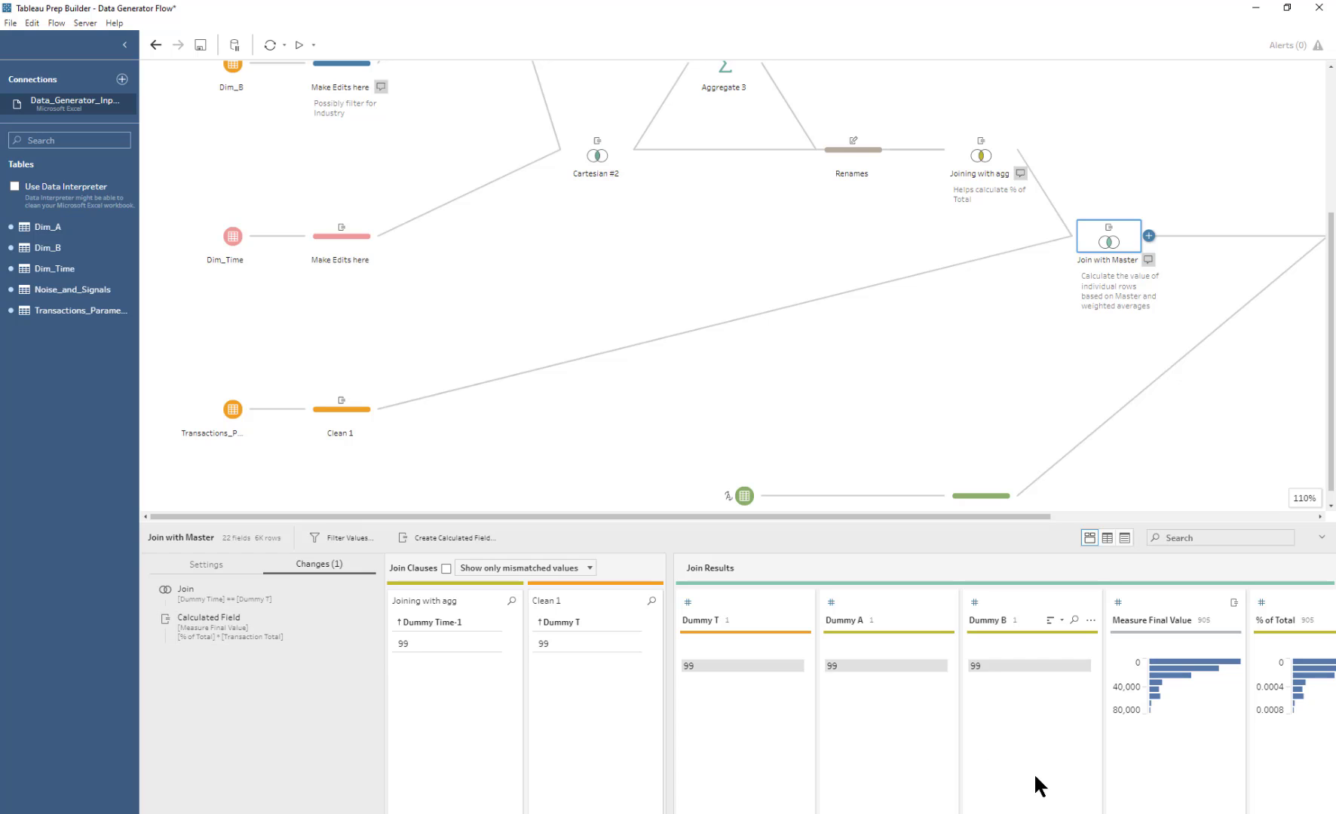
# Step: Enlarge the data pane for Join with Master and inspect the result rows, including the first row's % of Total
pyautogui.moveTo(1025, 515); pyautogui.dragTo(1290, 486)
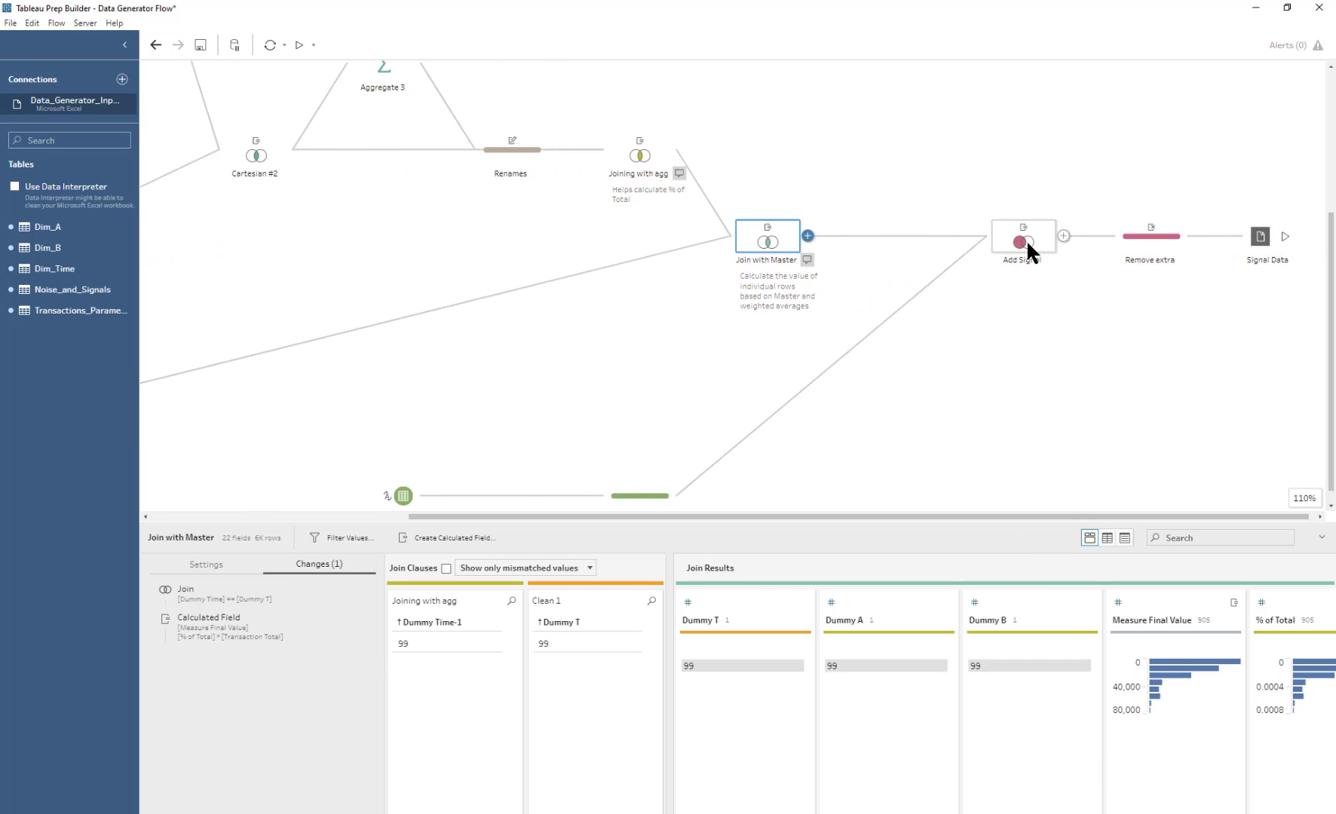
pyautogui.scroll(-1, 1327, 351)
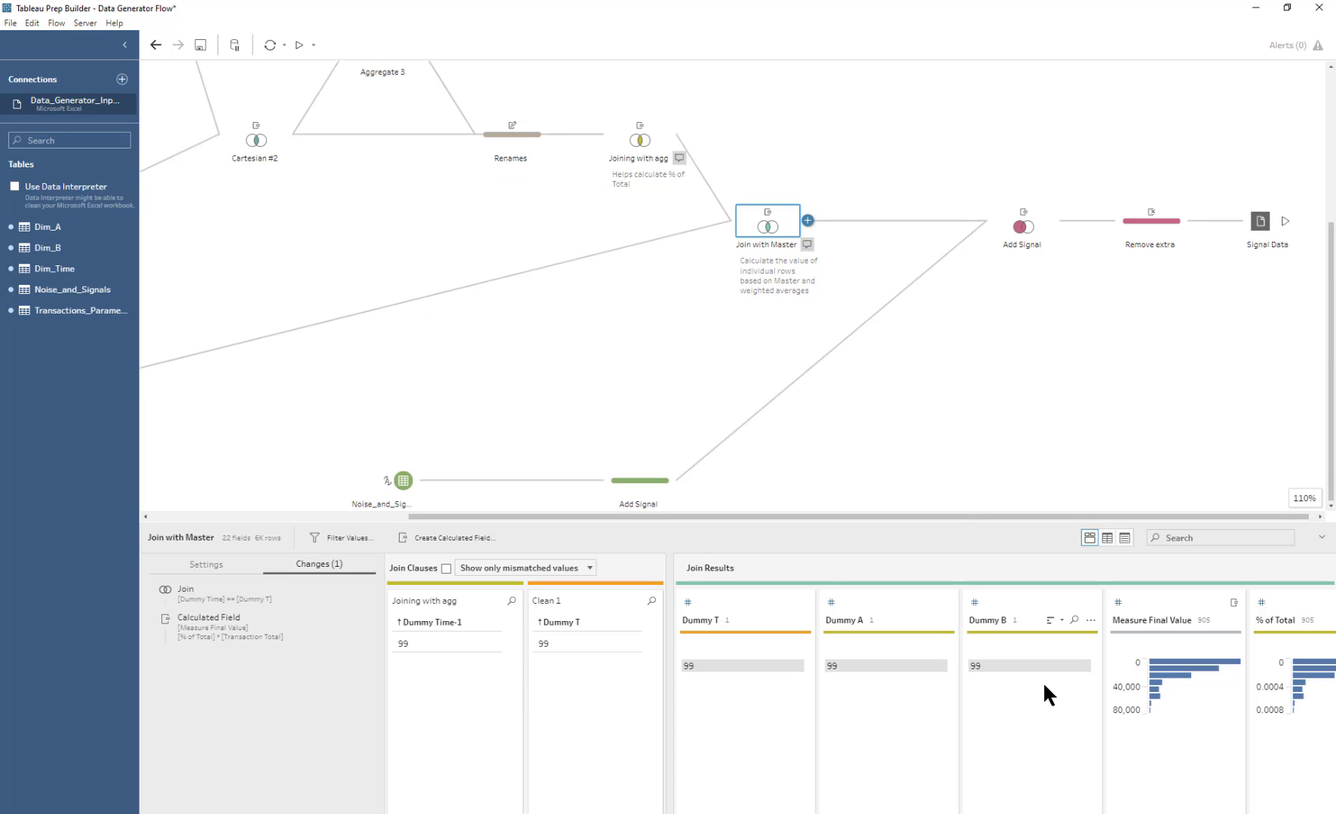
pyautogui.moveTo(944, 526); pyautogui.dragTo(942, 367)
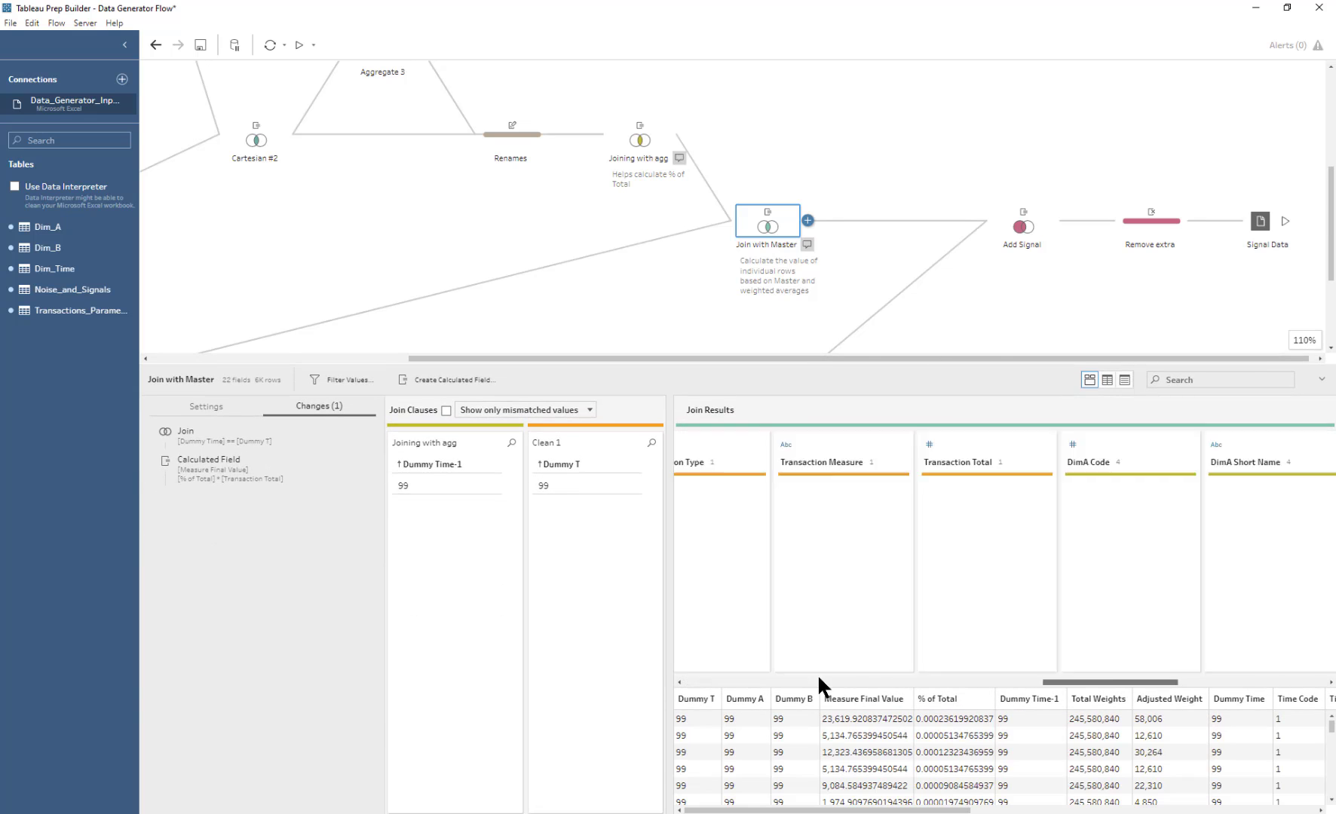
pyautogui.click(944, 718)
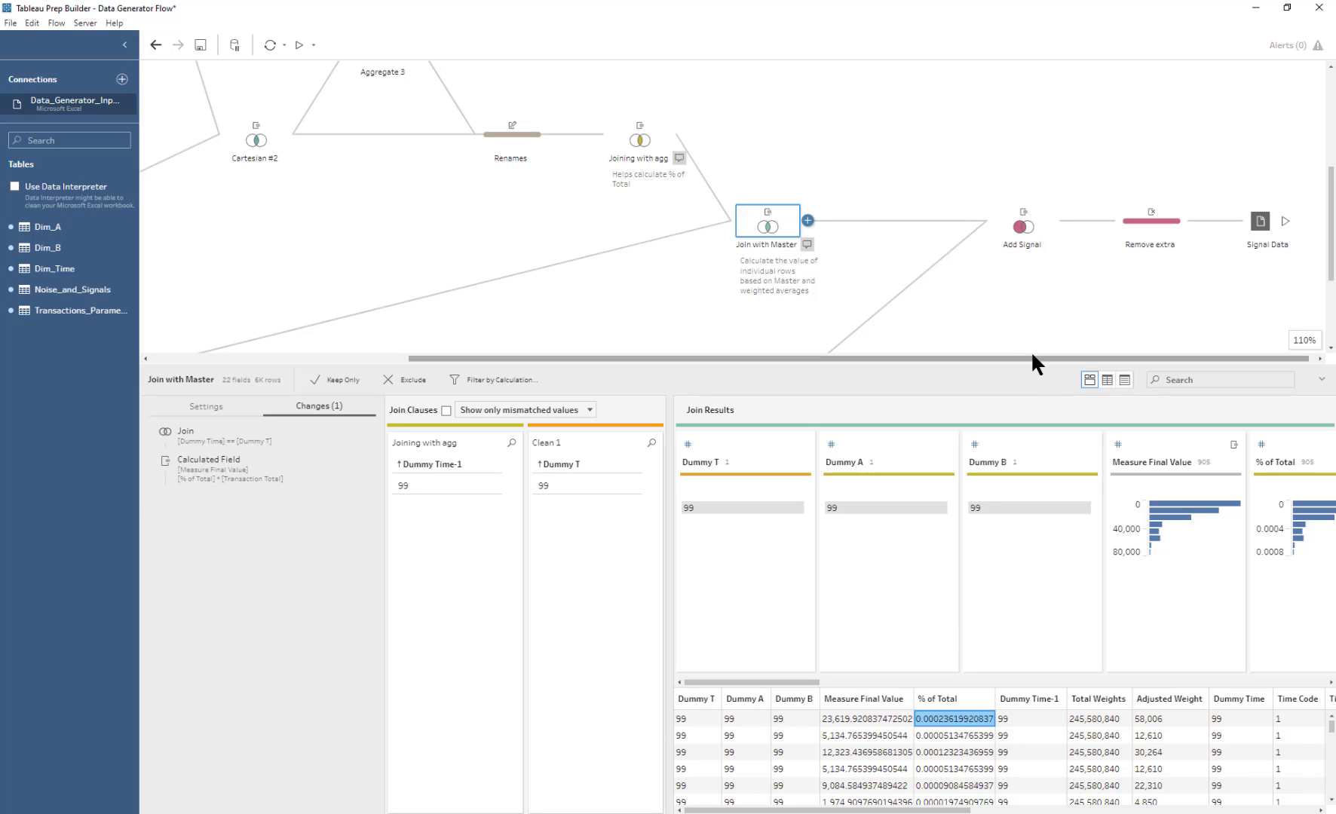
# Step: Review the Add Signal join's clauses on DimA Code, DimB Code and Time Code, its join type and result summary
pyautogui.moveTo(1030, 352); pyautogui.dragTo(1037, 353)
pyautogui.click(1011, 233)
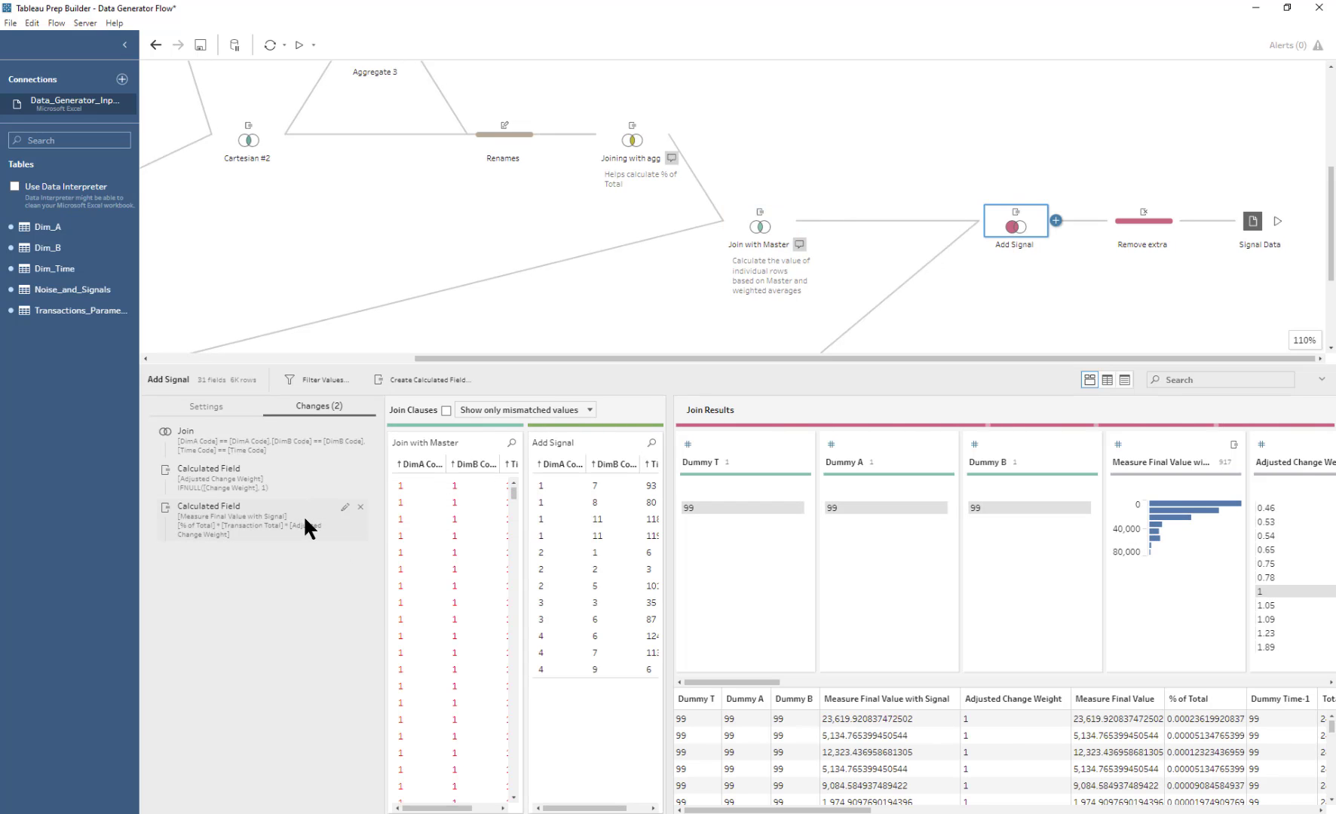
pyautogui.click(360, 445)
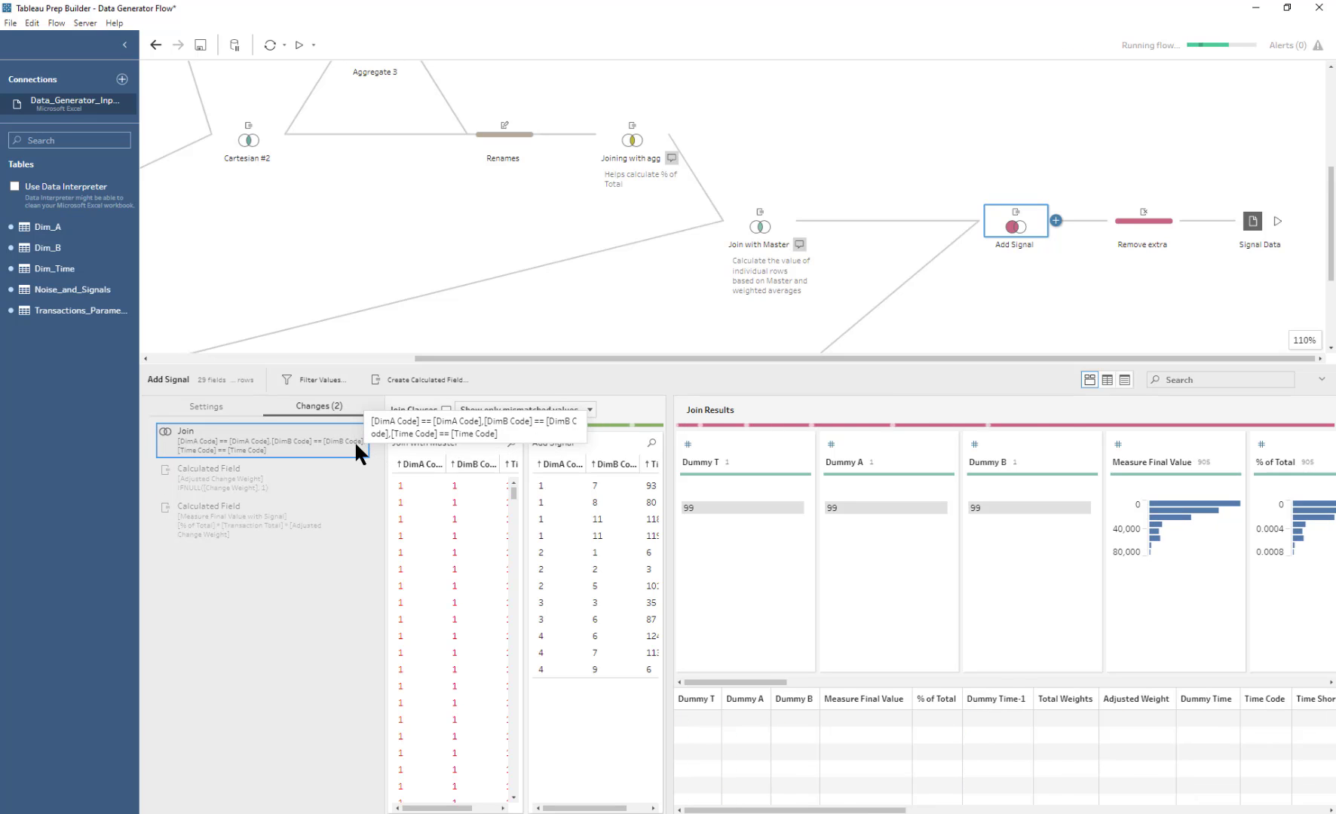
pyautogui.click(197, 405)
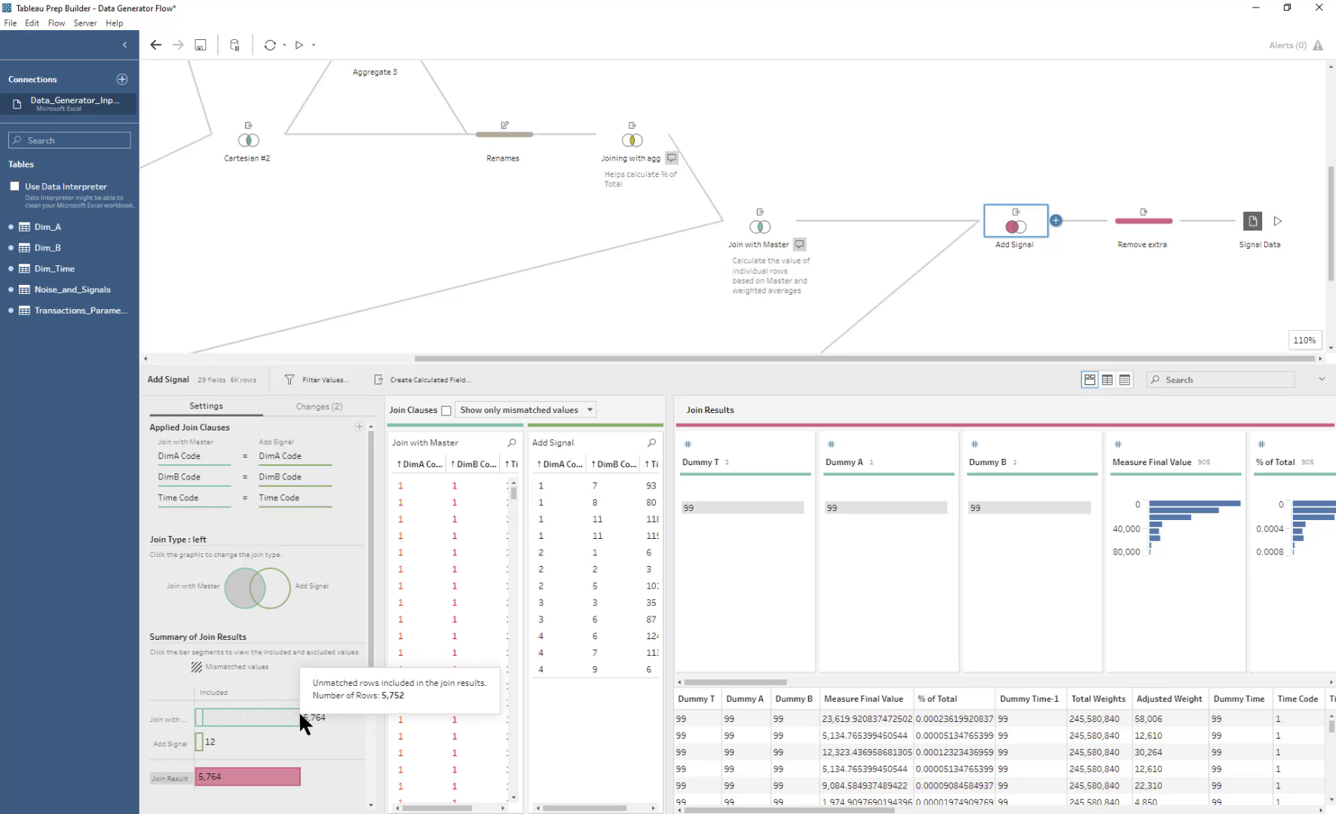
pyautogui.click(313, 407)
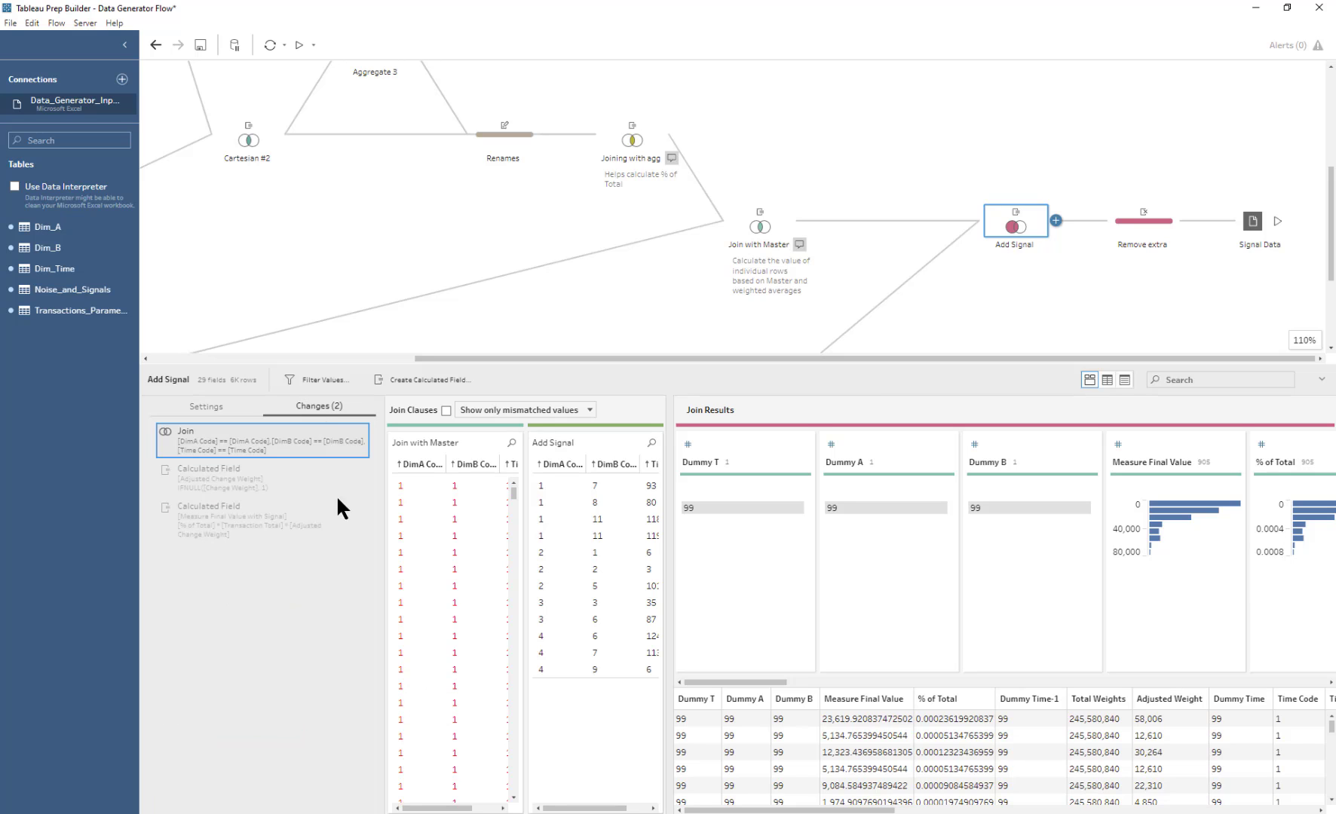
# Step: Open the Adjusted Change Weight calculation in the Add Signal step and examine how its IFNULL formula handles Change Weight
pyautogui.click(344, 487)
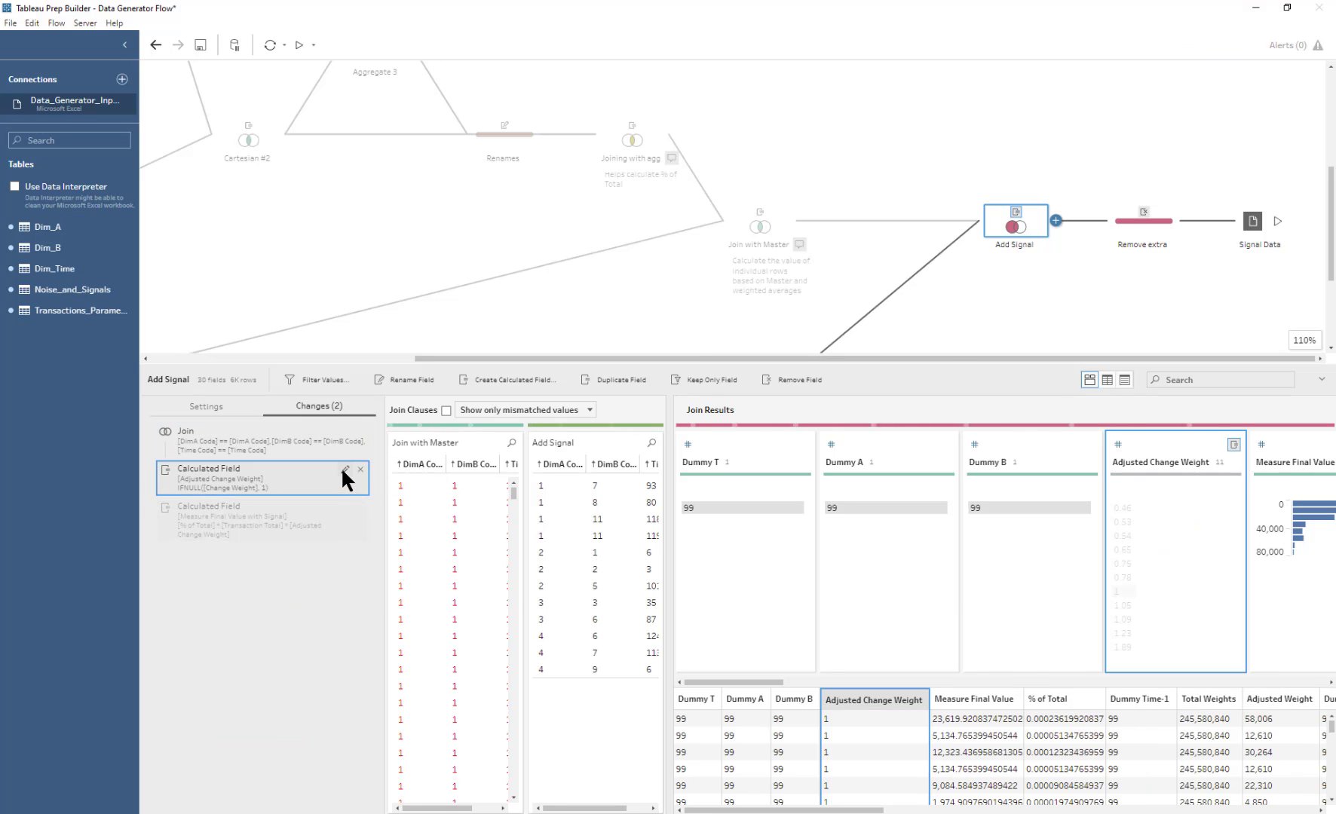
pyautogui.click(343, 468)
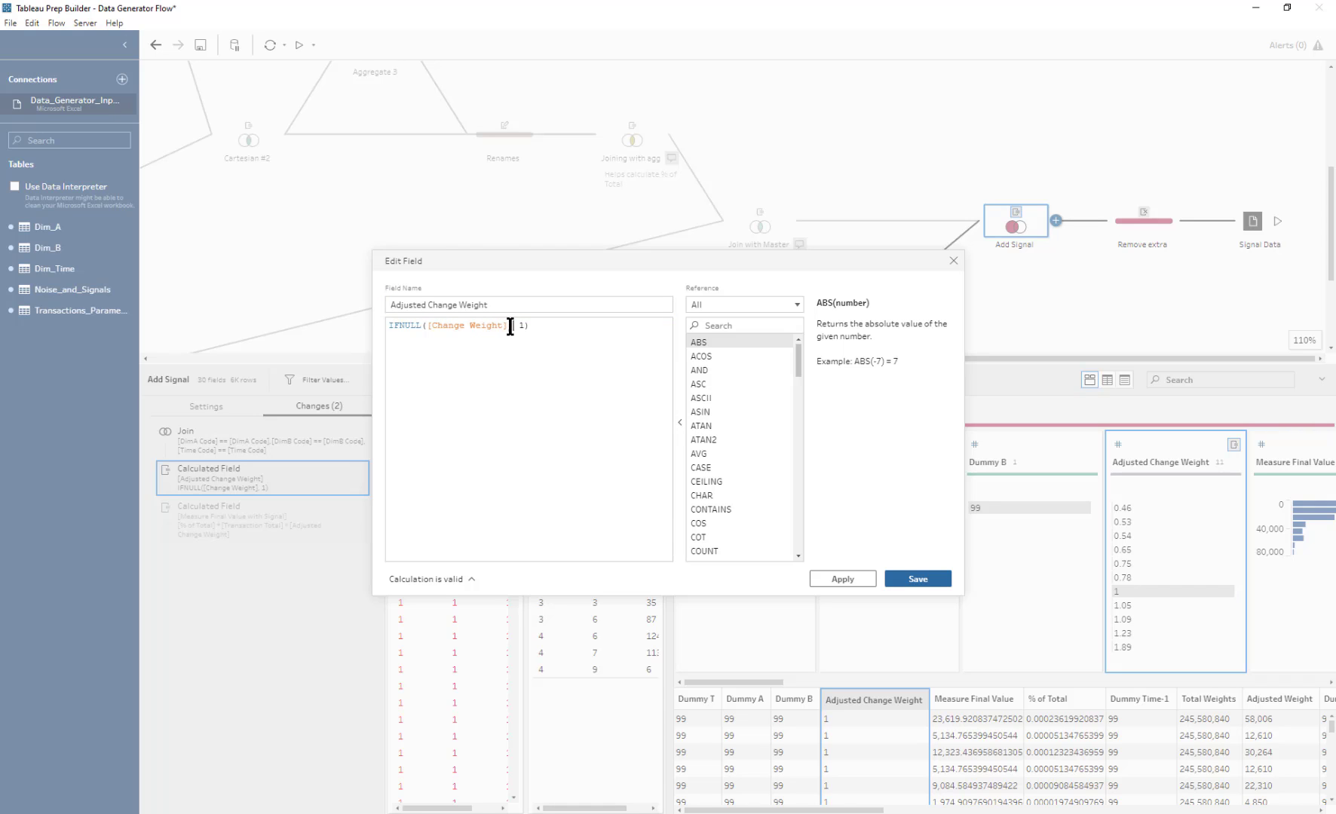
pyautogui.moveTo(513, 326); pyautogui.dragTo(426, 326)
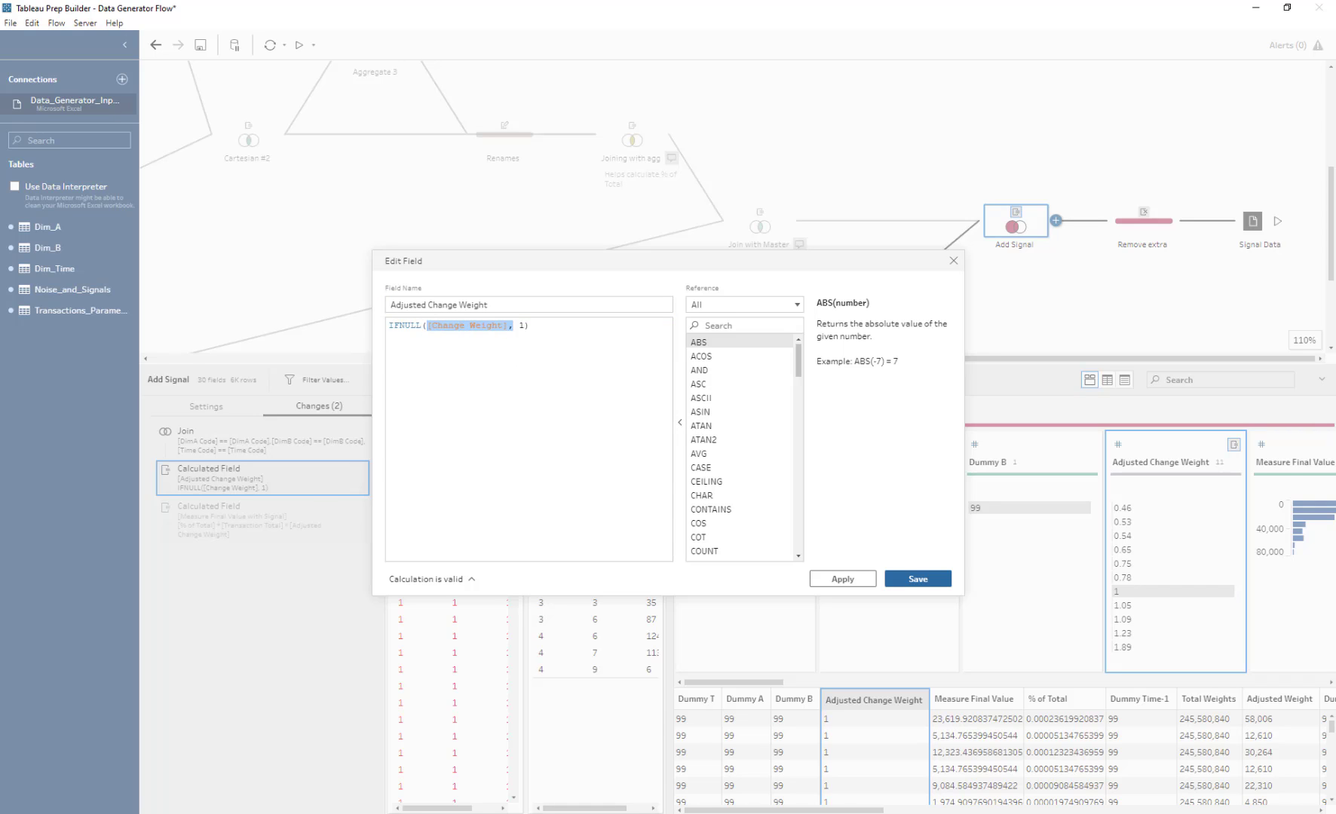
# Step: Switch to Excel to check the Change Weight column on the Noise_and_Signals sheet, and return to Tableau Prep to save the unchanged formula
pyautogui.click(72, 813)
pyautogui.click(359, 789)
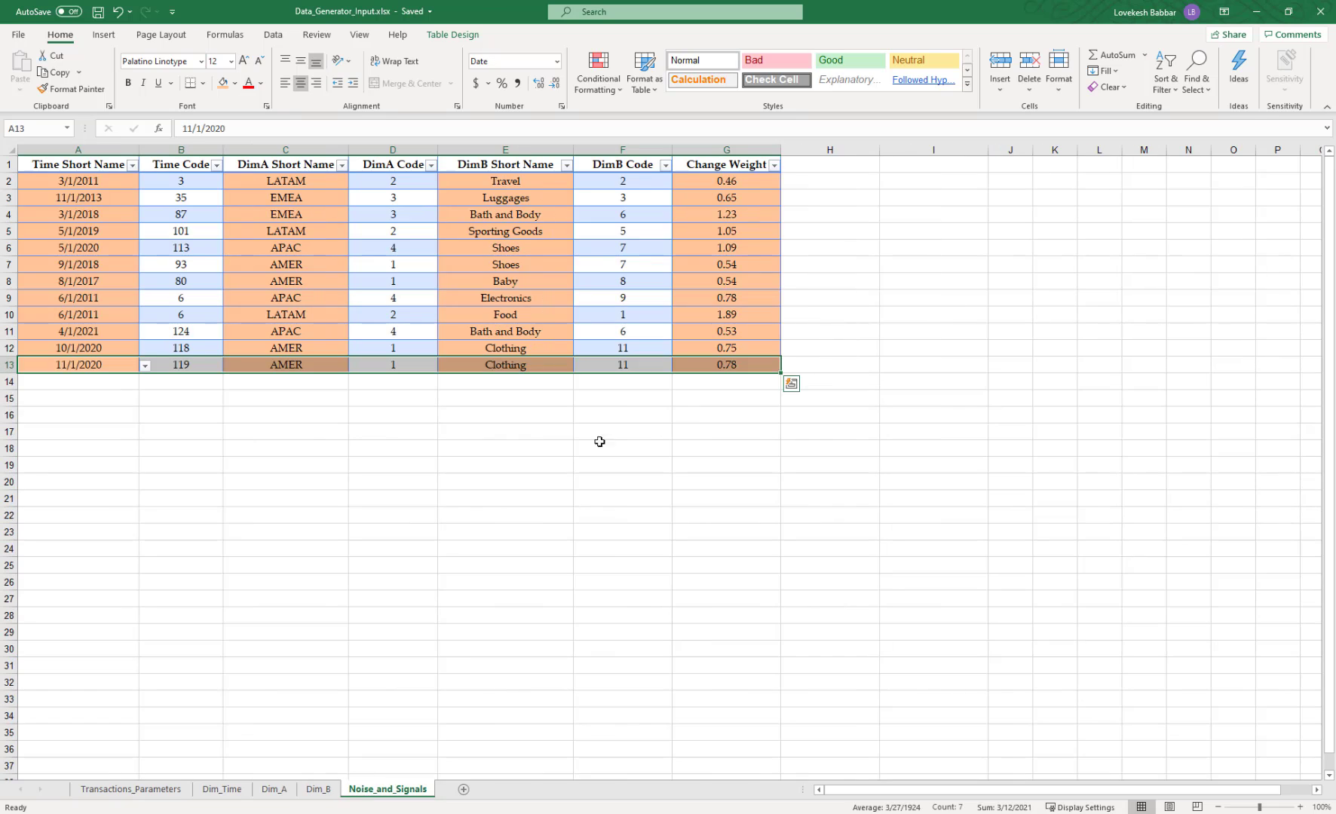
pyautogui.moveTo(745, 183); pyautogui.dragTo(727, 364)
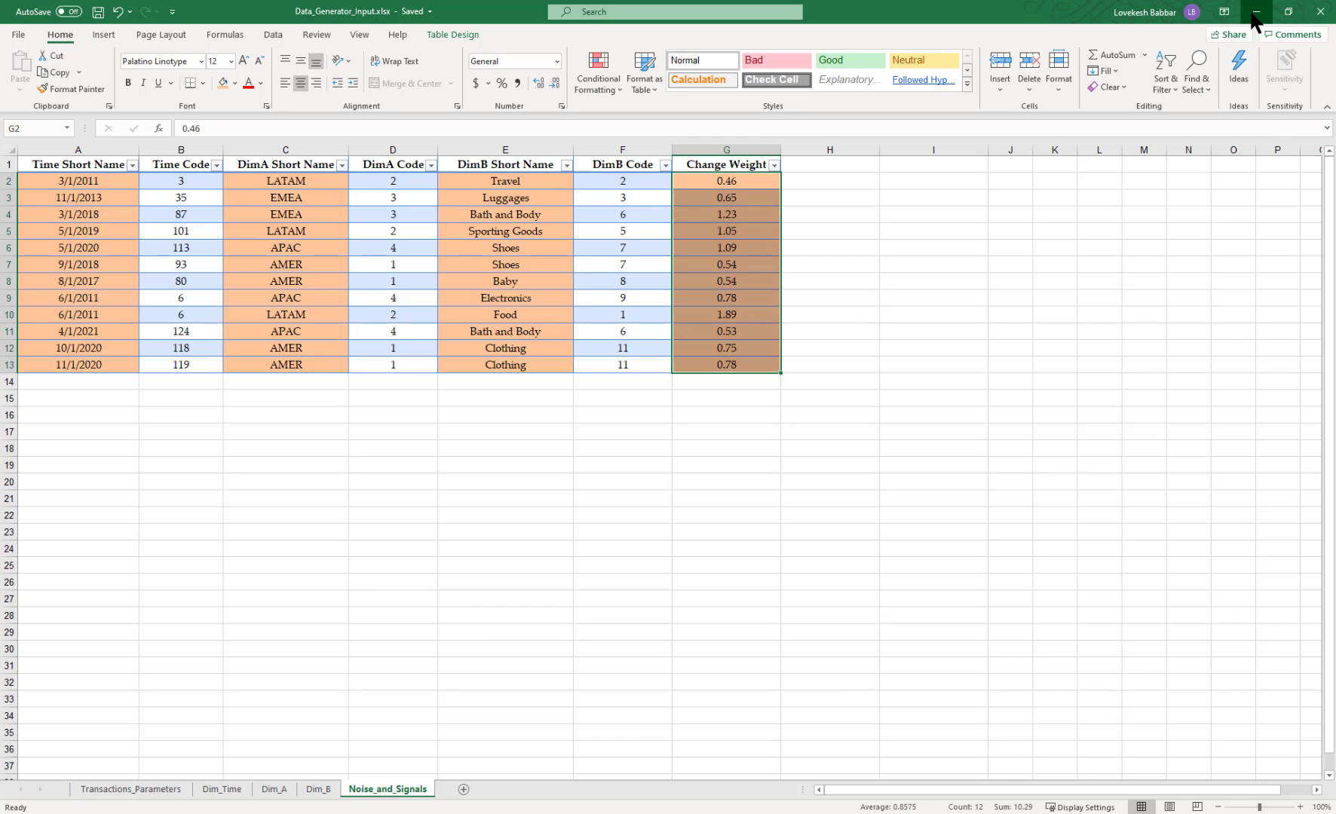
pyautogui.click(1255, 12)
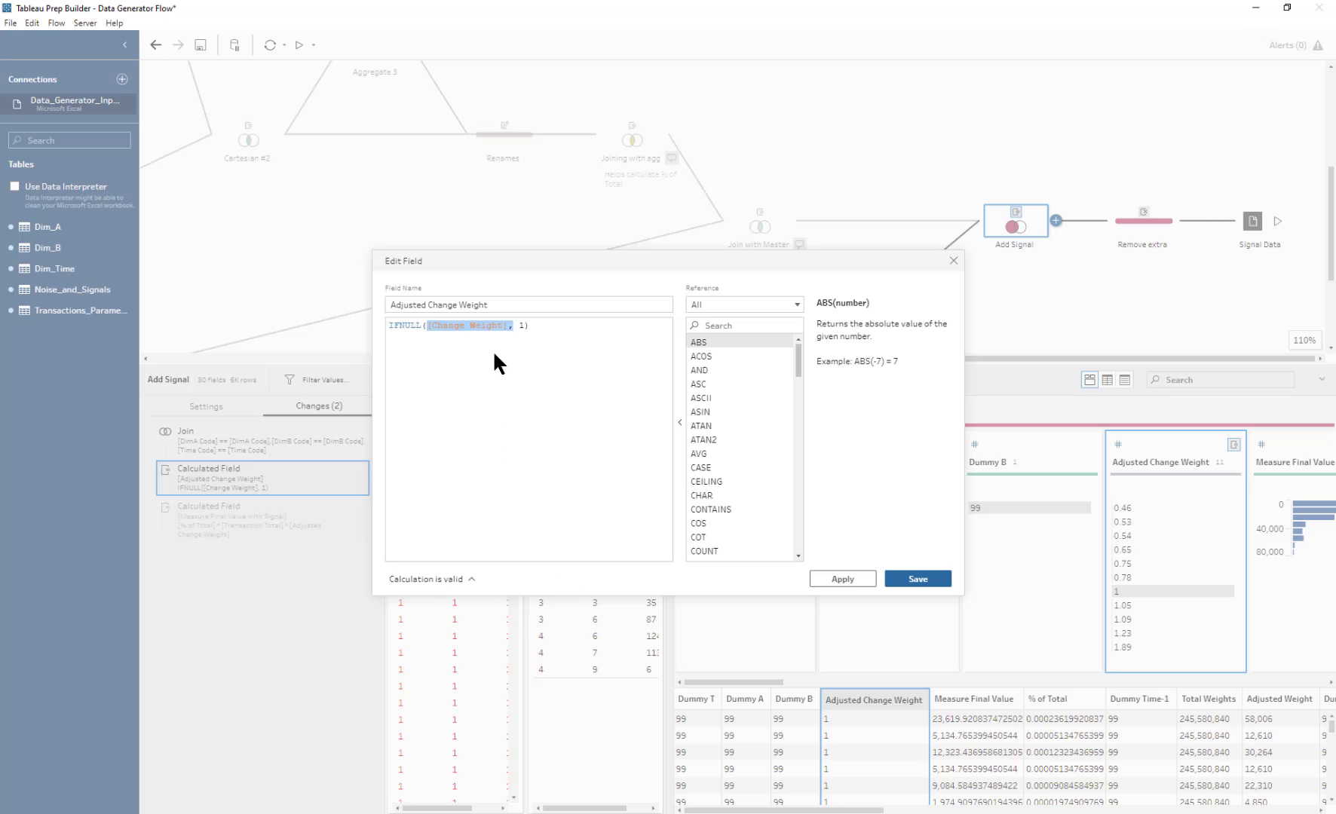
pyautogui.click(502, 325)
pyautogui.click(918, 579)
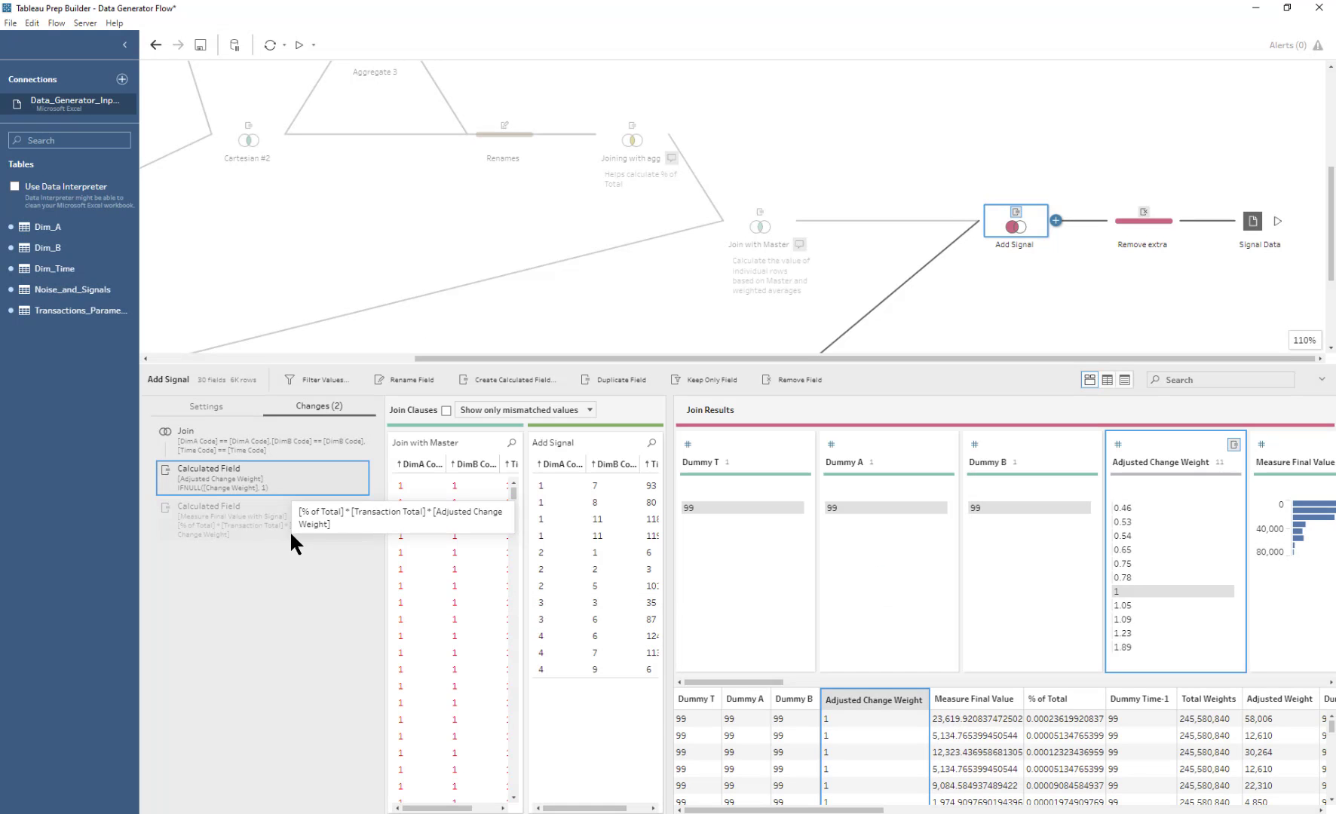
# Step: Examine the Measure Final Value with Signal formula, including its Adjusted Change Weight factor, and close its editor without changes
pyautogui.click(347, 506)
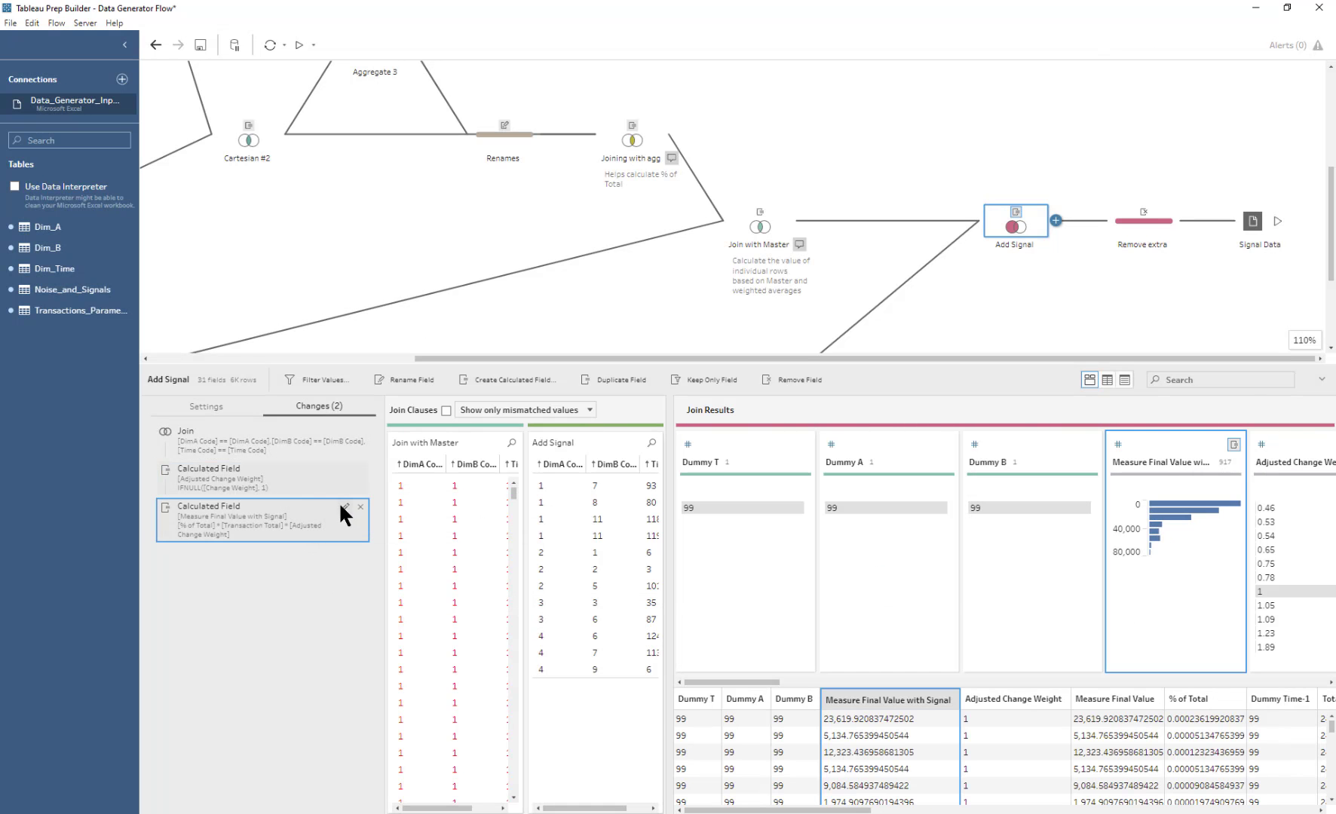
pyautogui.click(341, 505)
pyautogui.click(468, 306)
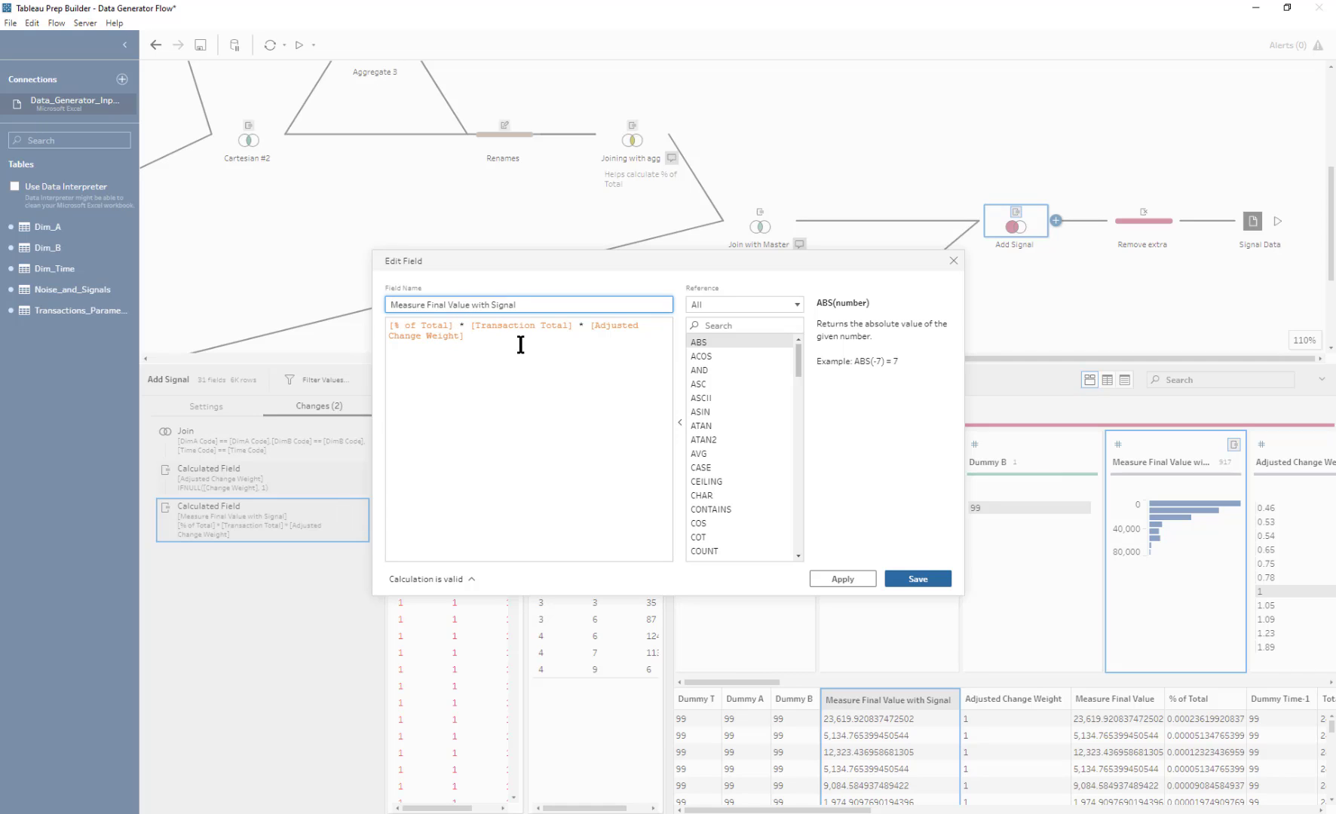
pyautogui.moveTo(469, 306); pyautogui.dragTo(369, 304)
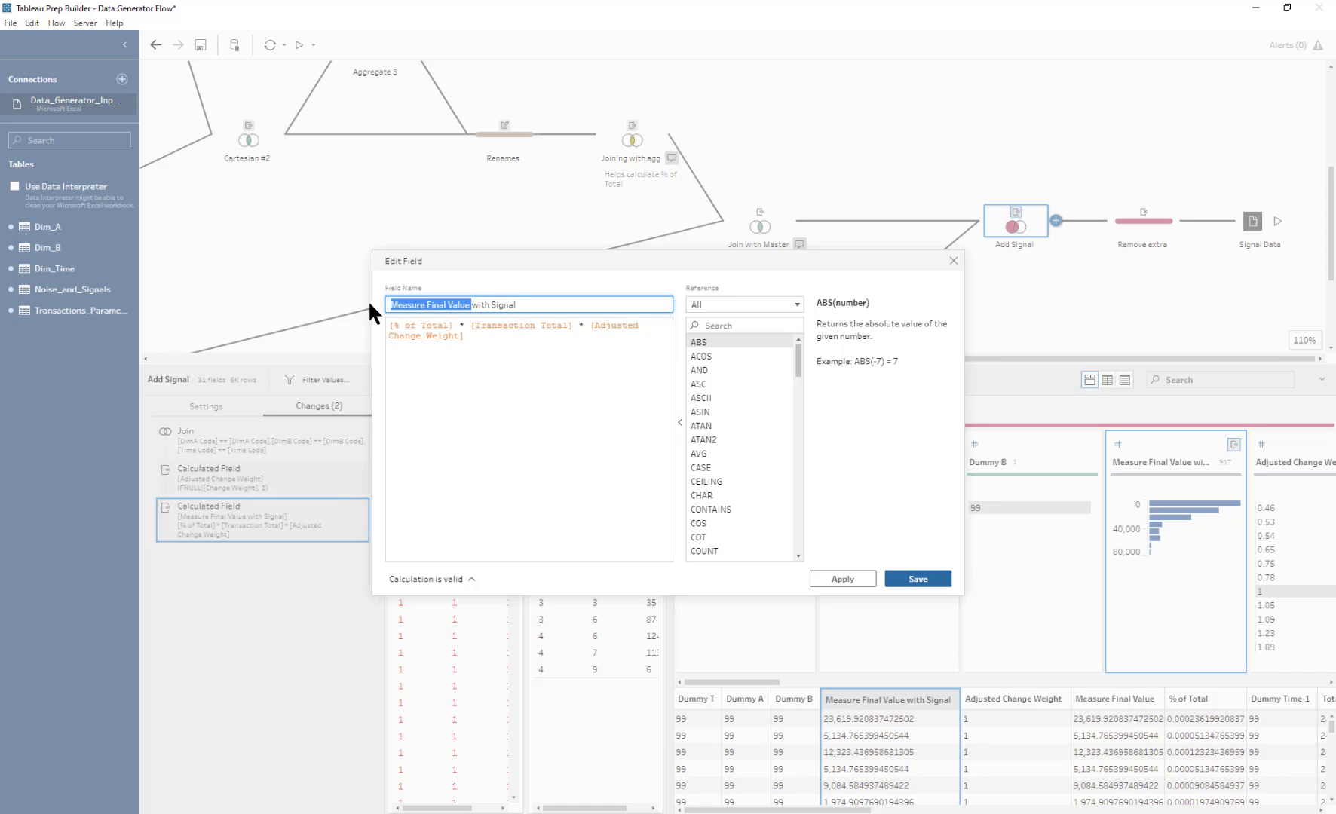
pyautogui.tripleClick(576, 322)
pyautogui.doubleClick(592, 325)
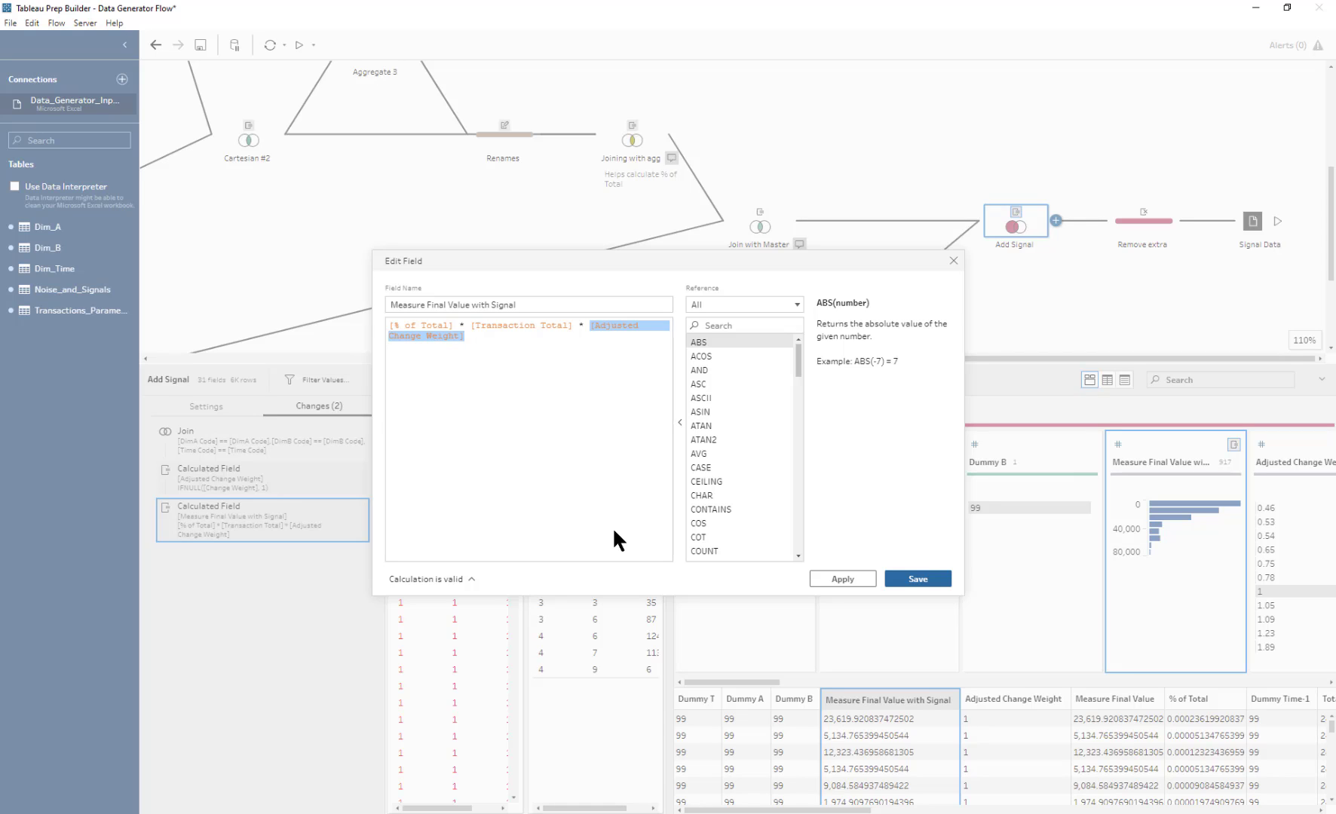
pyautogui.click(540, 327)
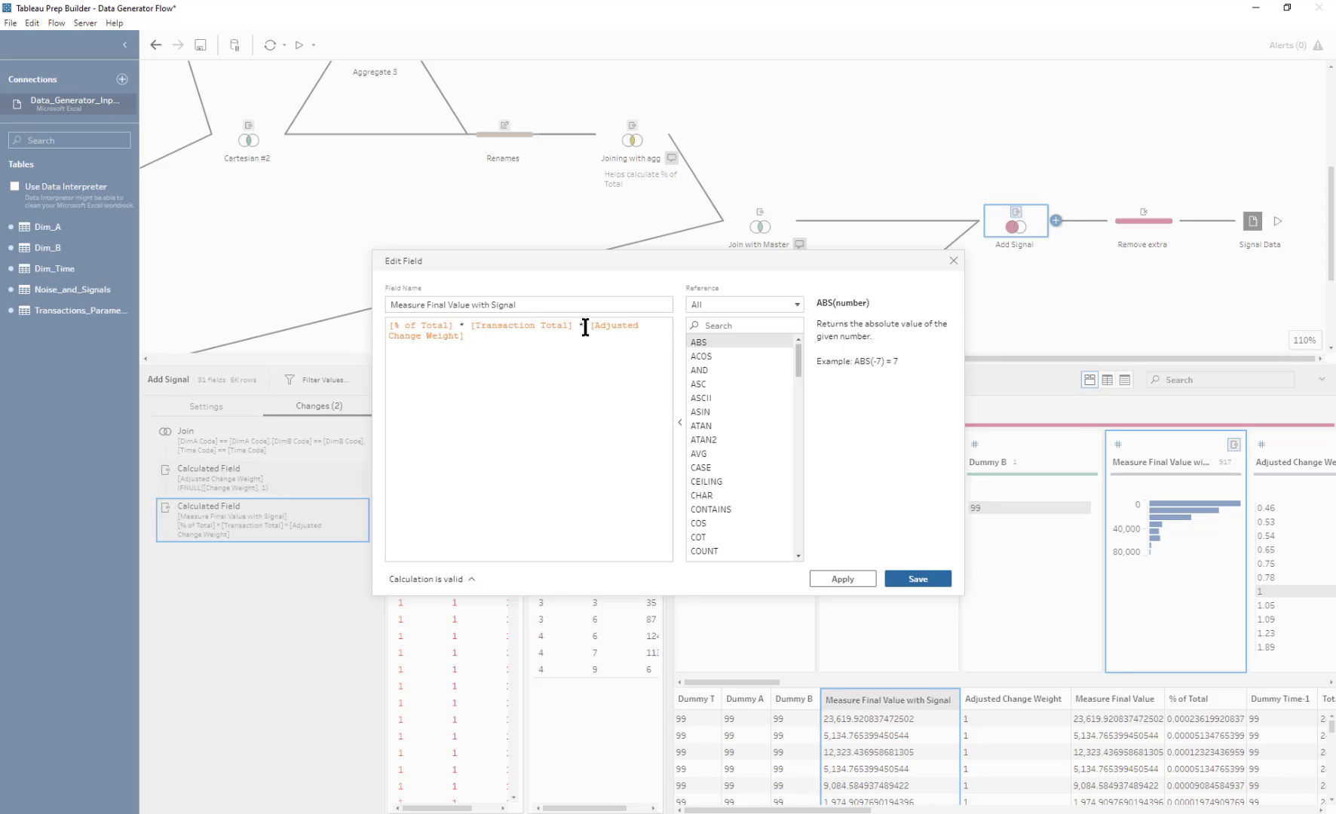
pyautogui.moveTo(585, 328); pyautogui.dragTo(379, 330)
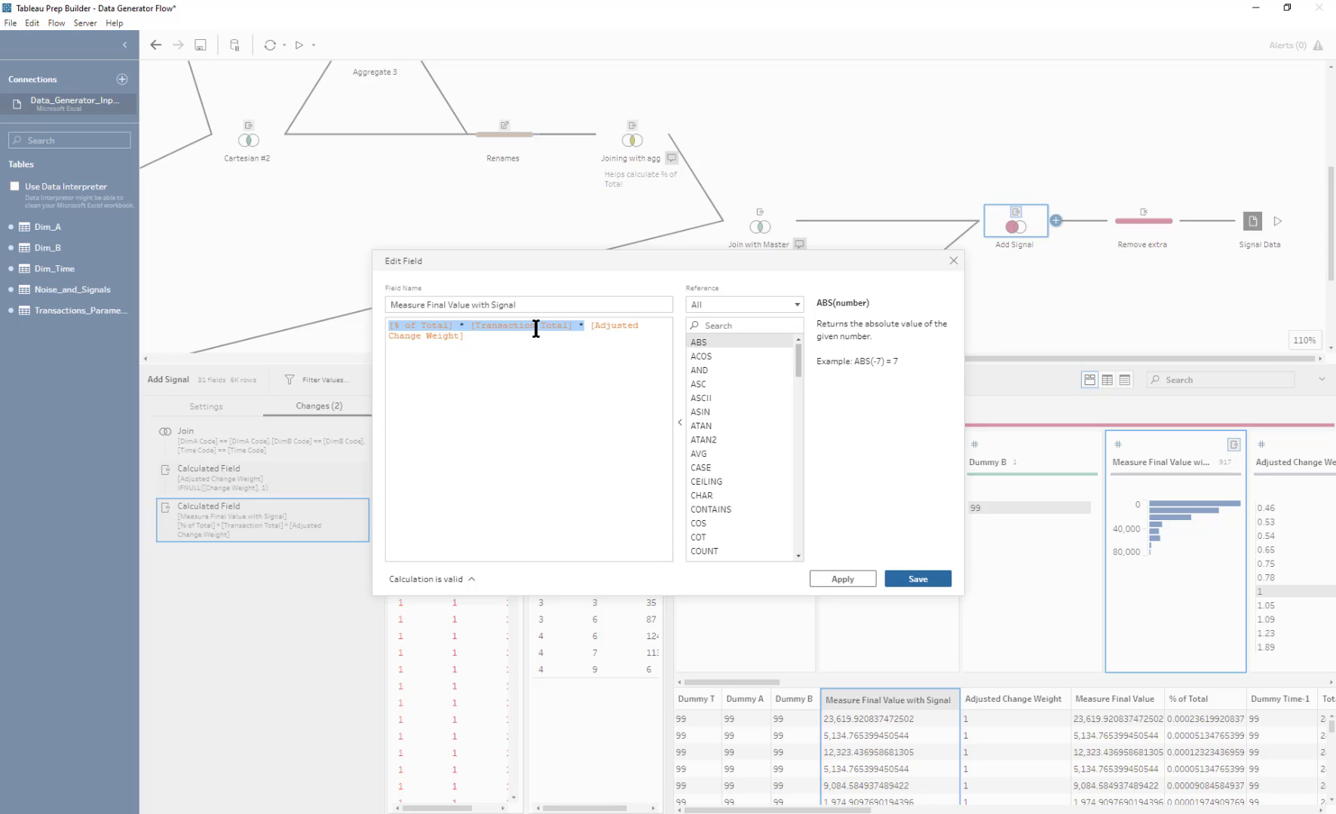
pyautogui.click(953, 260)
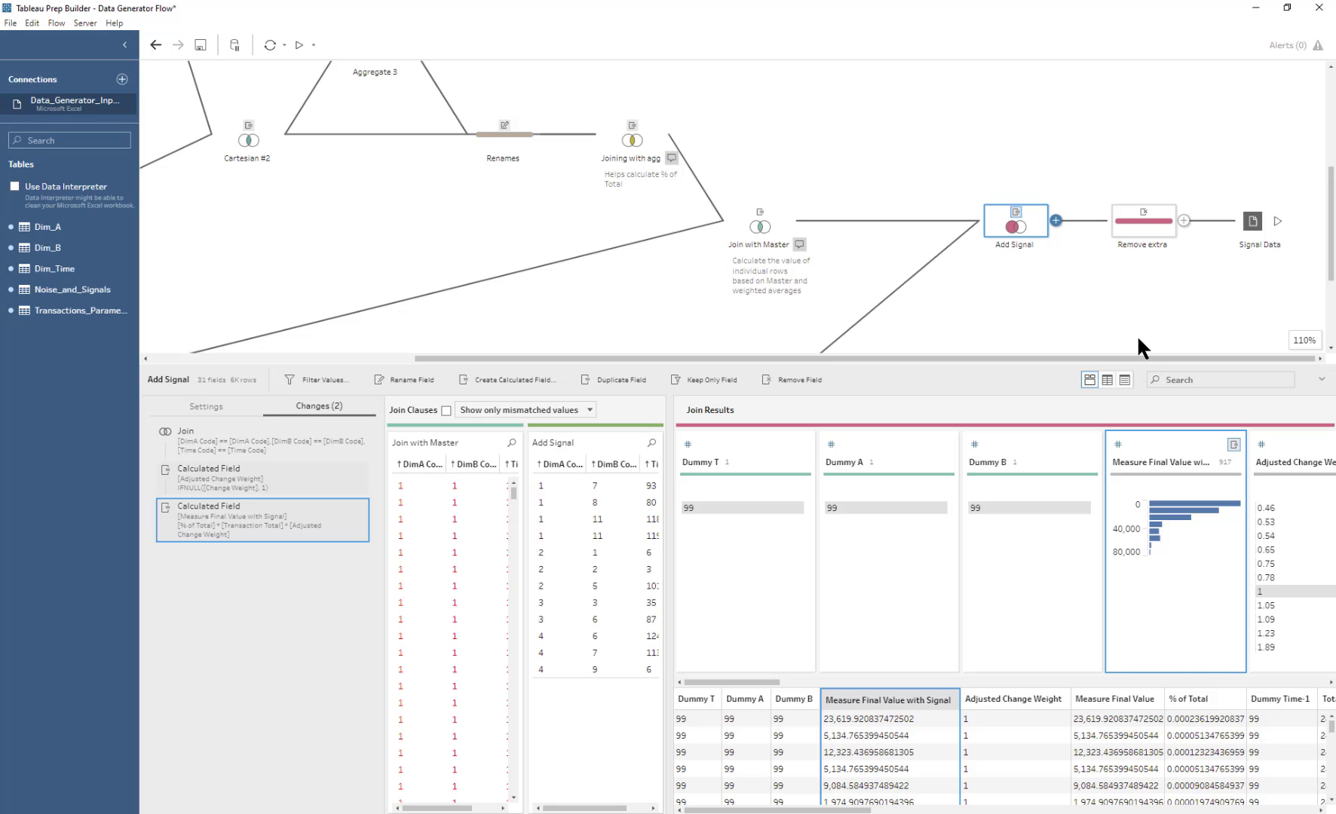
# Step: Review the full list of removed fields in the Remove extra step
pyautogui.click(1143, 222)
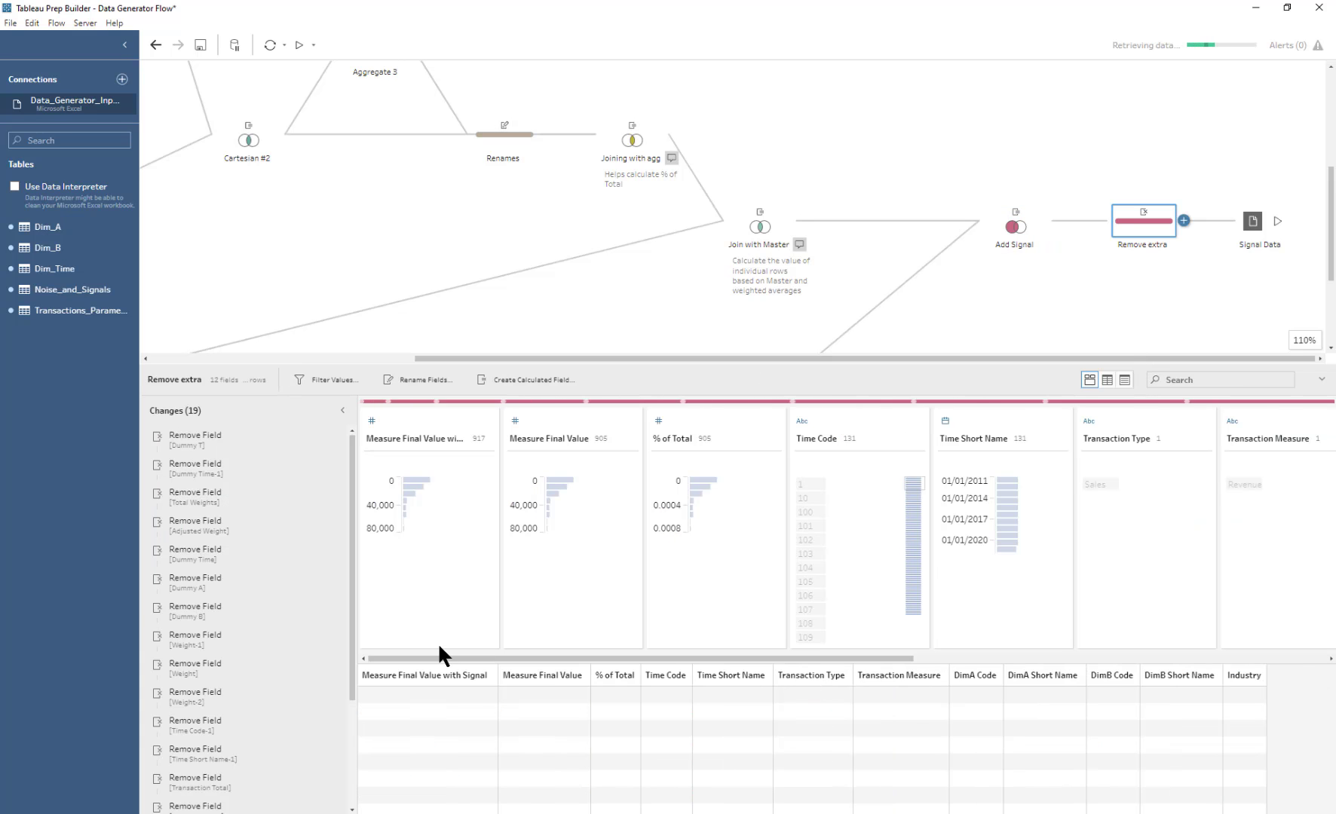
pyautogui.moveTo(348, 506); pyautogui.dragTo(346, 464)
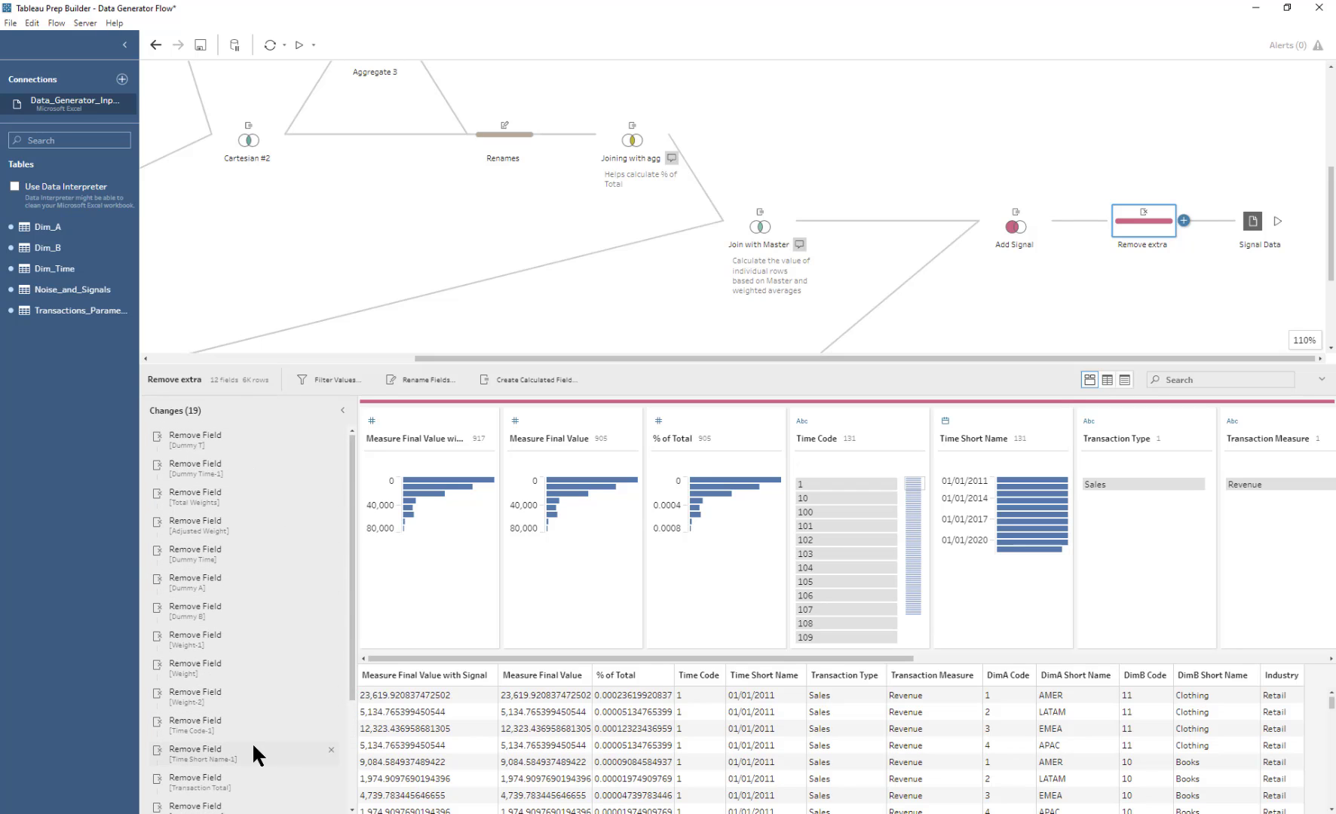
pyautogui.moveTo(352, 605); pyautogui.dragTo(361, 730)
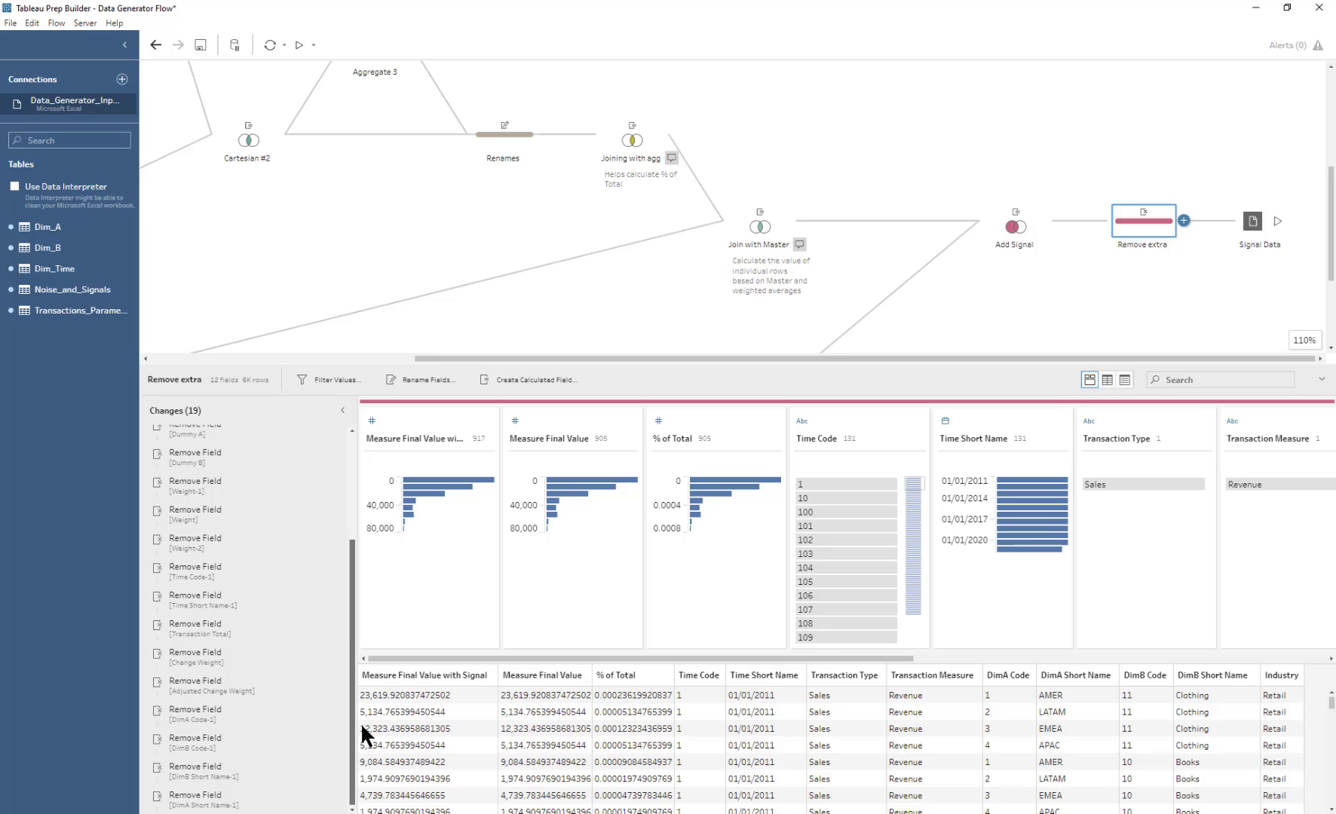
# Step: Review the Signal Data output settings and its full refresh write options, keeping Create table
pyautogui.click(1253, 232)
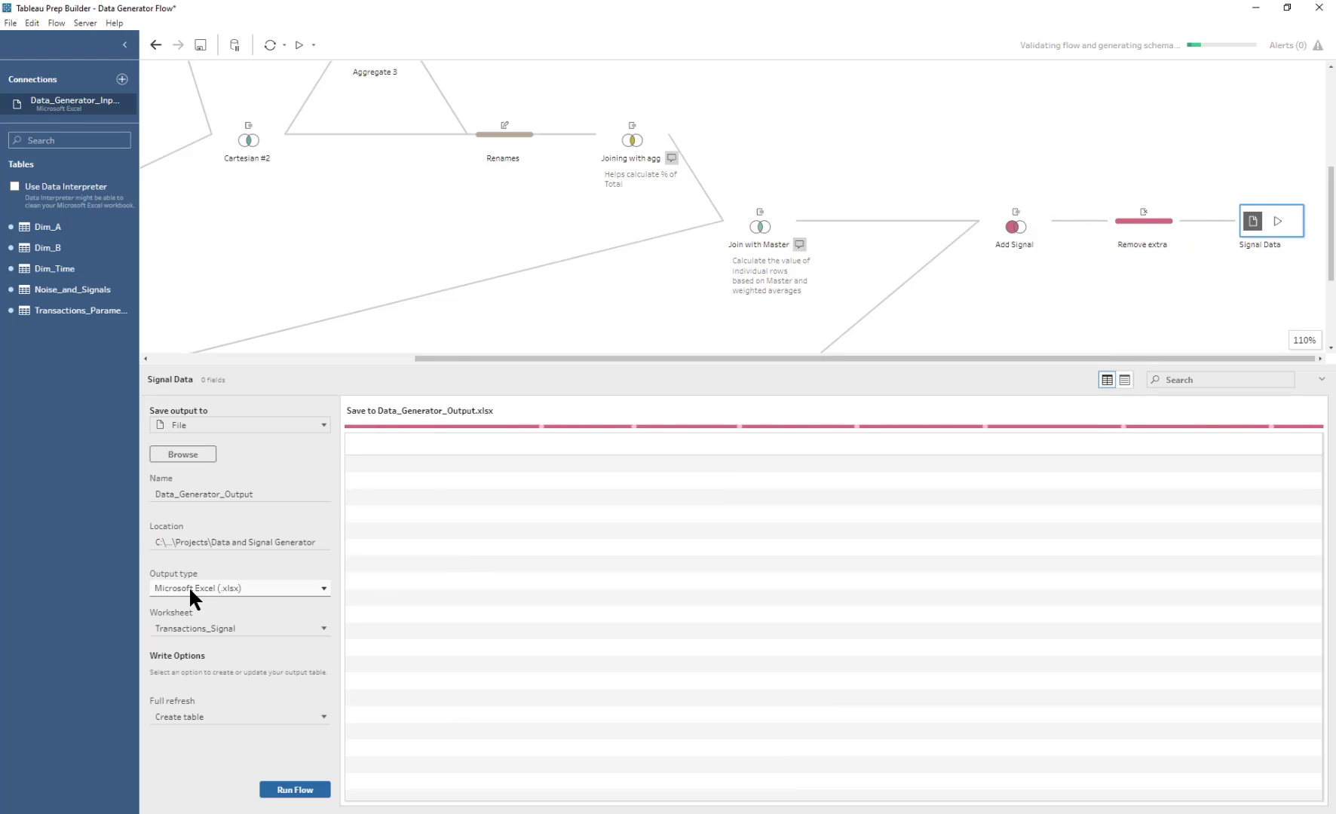
pyautogui.click(201, 716)
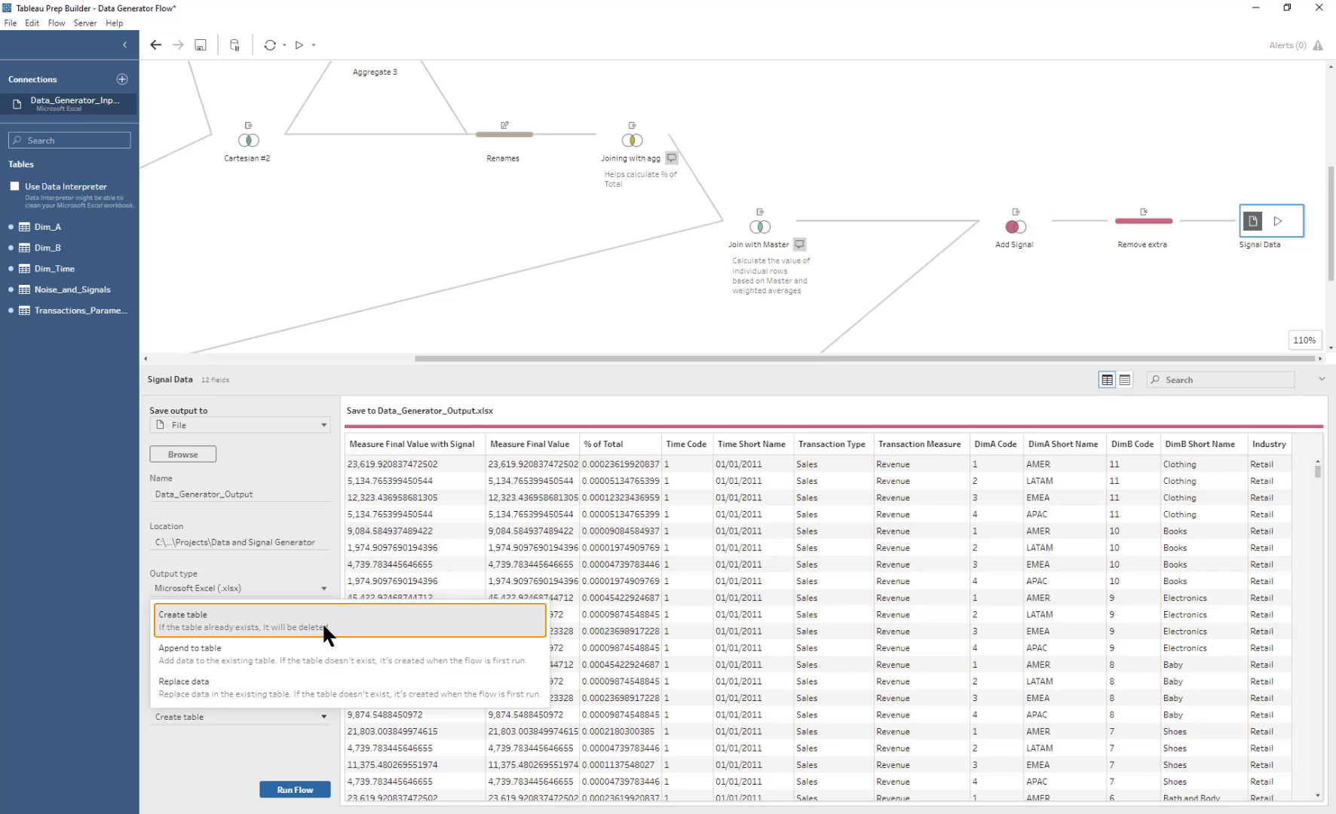
pyautogui.click(239, 754)
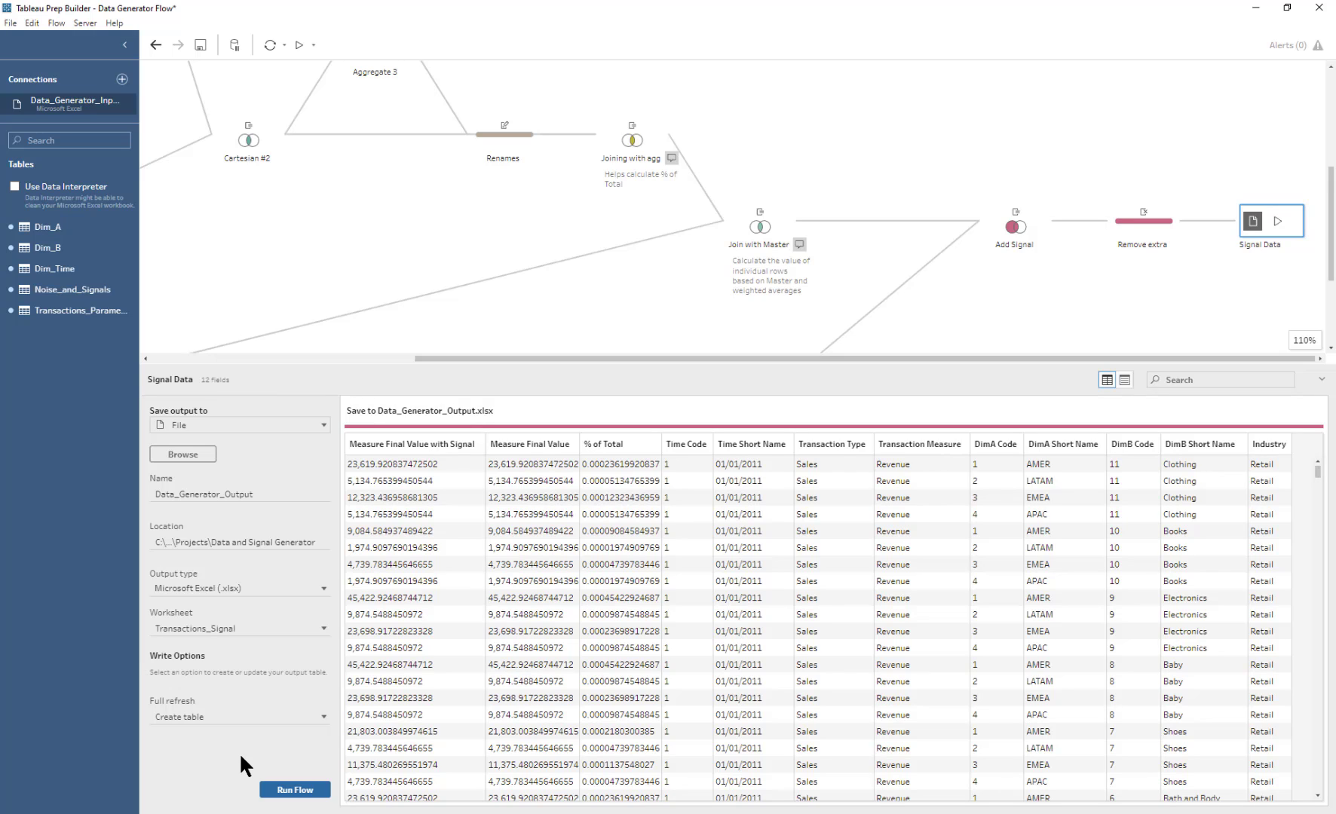
# Step: Run the flow to generate Data_Generator_Output.xlsx and dismiss the run dialog
pyautogui.click(236, 264)
pyautogui.click(300, 45)
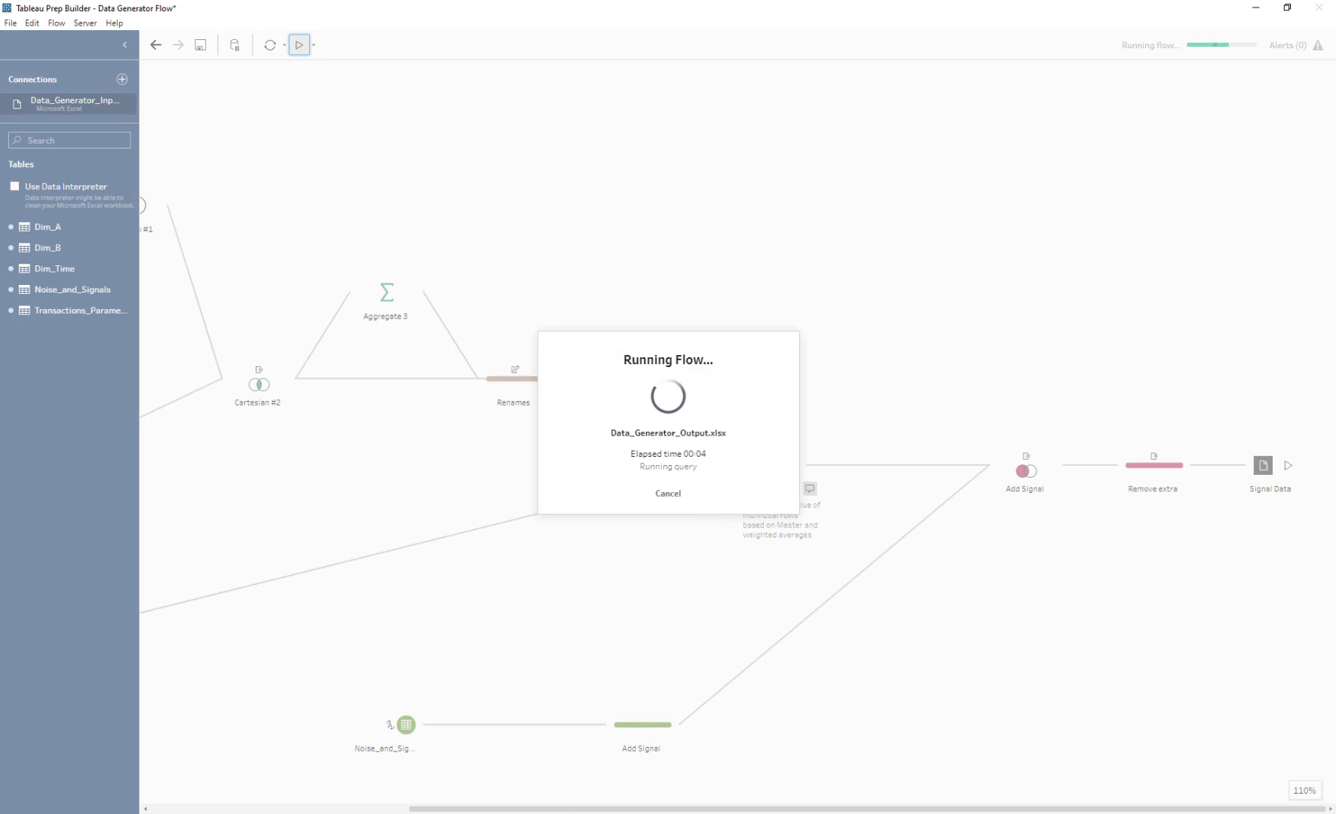
pyautogui.moveTo(141, 813)
pyautogui.click(667, 494)
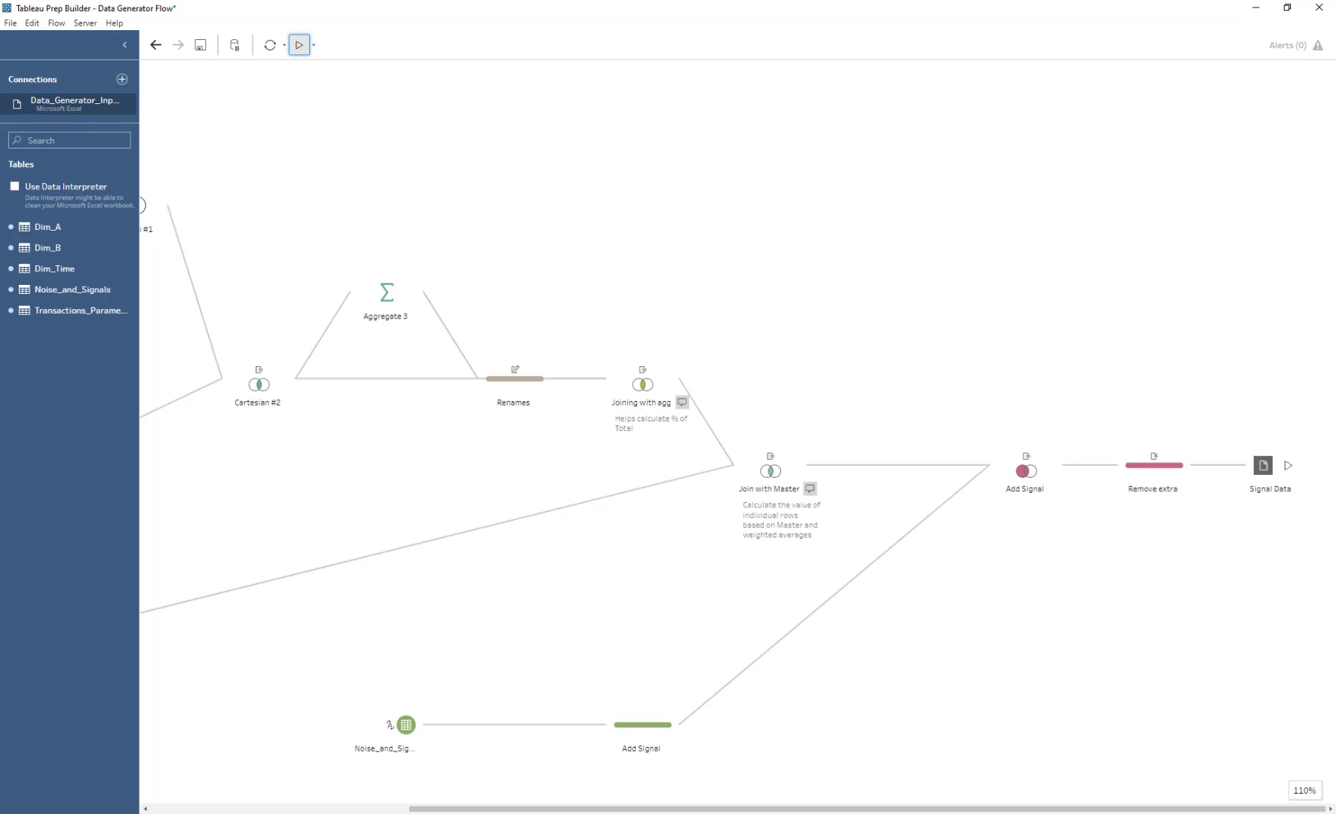
# Step: Switch to the Data and Signal Generator folder and open Data_Generator_Output.xlsx in Excel
pyautogui.hotkey('alt', 'Tab')
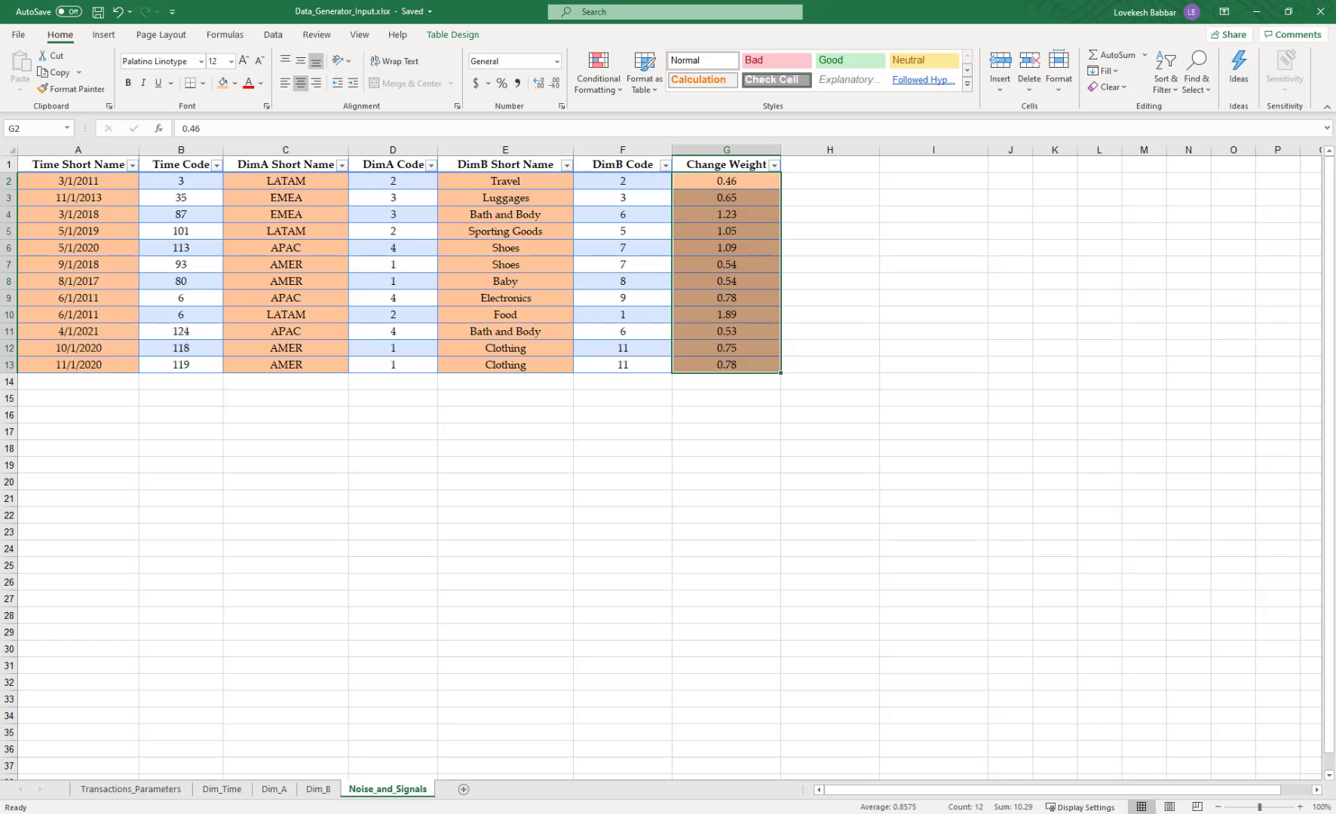
pyautogui.hotkey('alt', 'Tab')
pyautogui.click(505, 313)
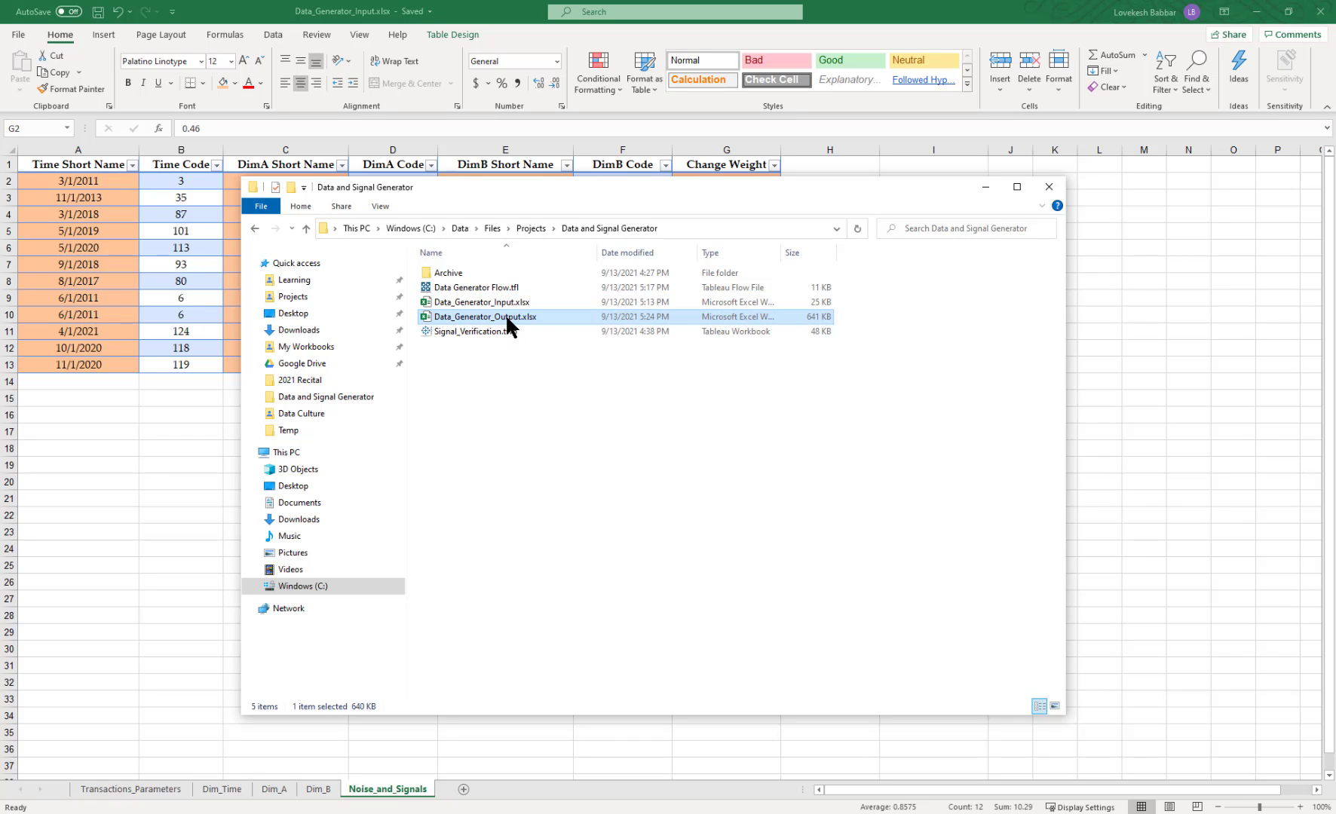
pyautogui.doubleClick(507, 318)
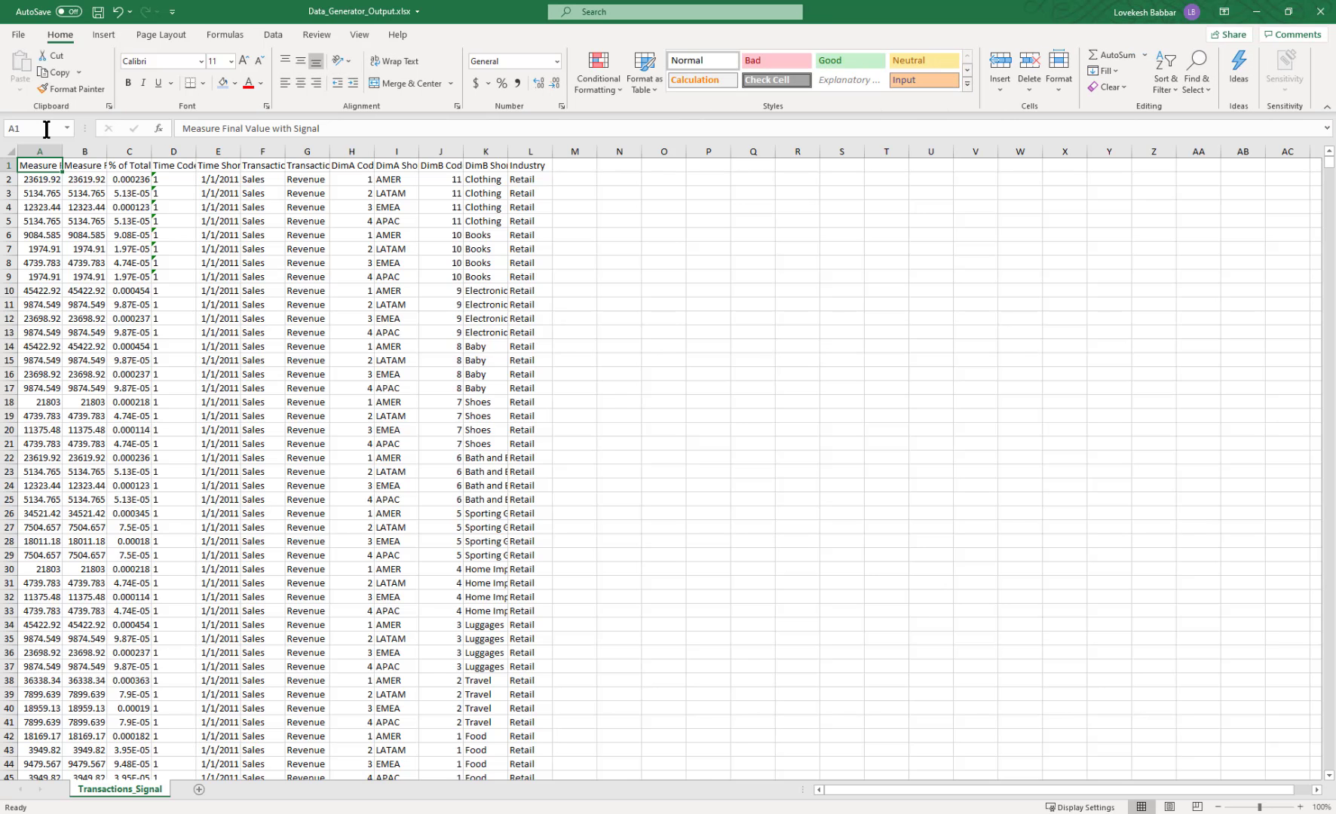
# Step: Autofit all column widths on the Transactions_Signal sheet and compare the first rows of the two Measure Final Value columns
pyautogui.click(6, 147)
pyautogui.doubleClick(63, 151)
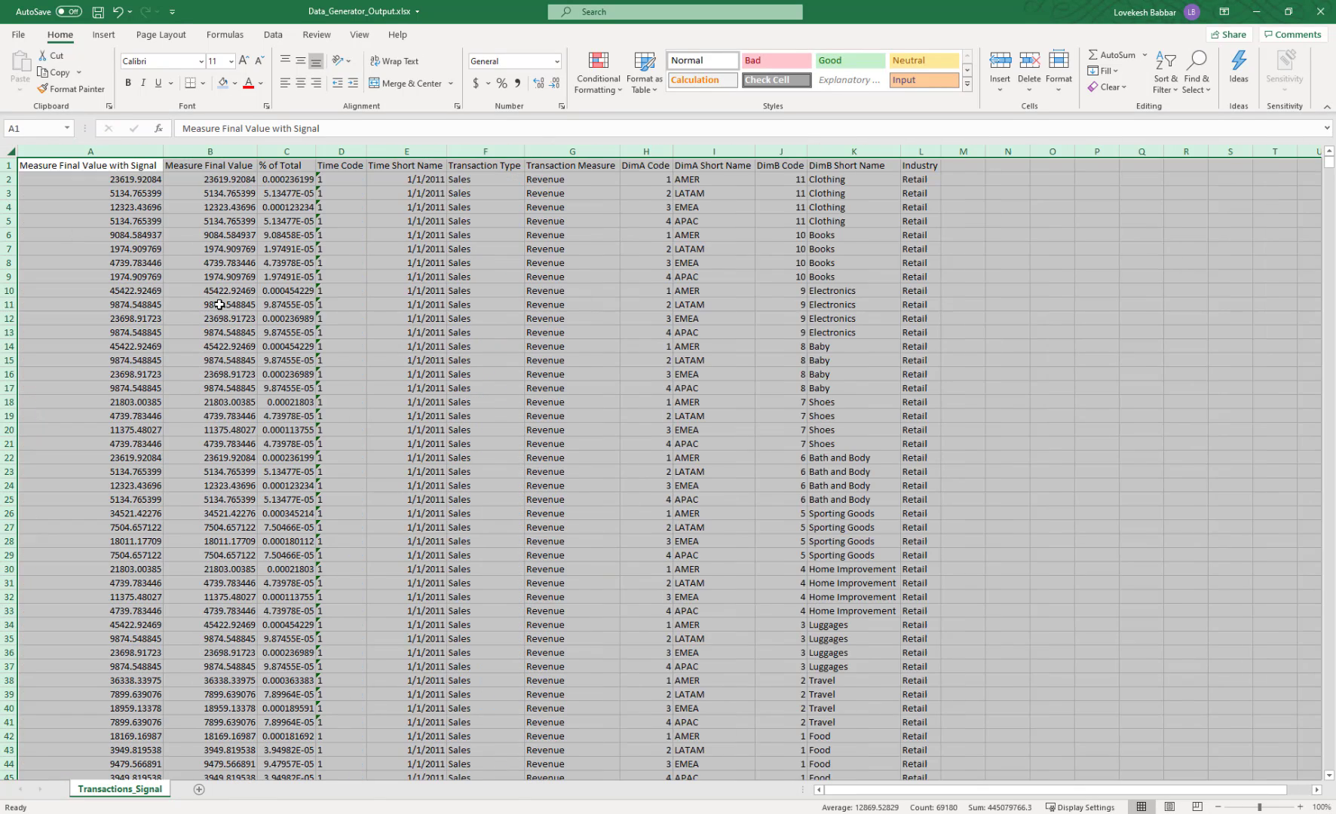
pyautogui.click(219, 305)
pyautogui.moveTo(136, 183); pyautogui.dragTo(217, 588)
pyautogui.scroll(-3, 218, 575)
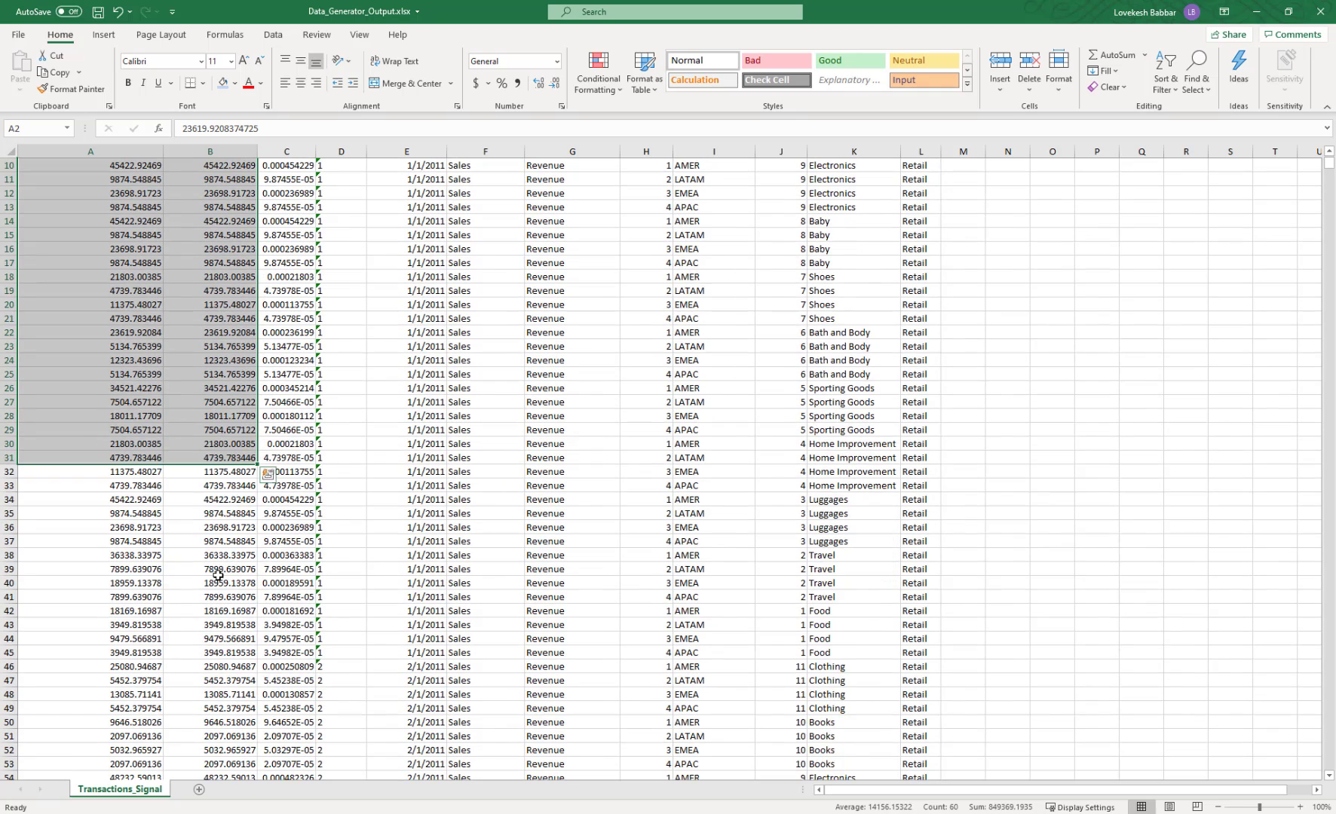
# Step: Check the signal rows on the Noise_and_Signals sheet of the input workbook, focusing on the first entry for LATAM Travel
pyautogui.hotkey('alt', 'Tab')
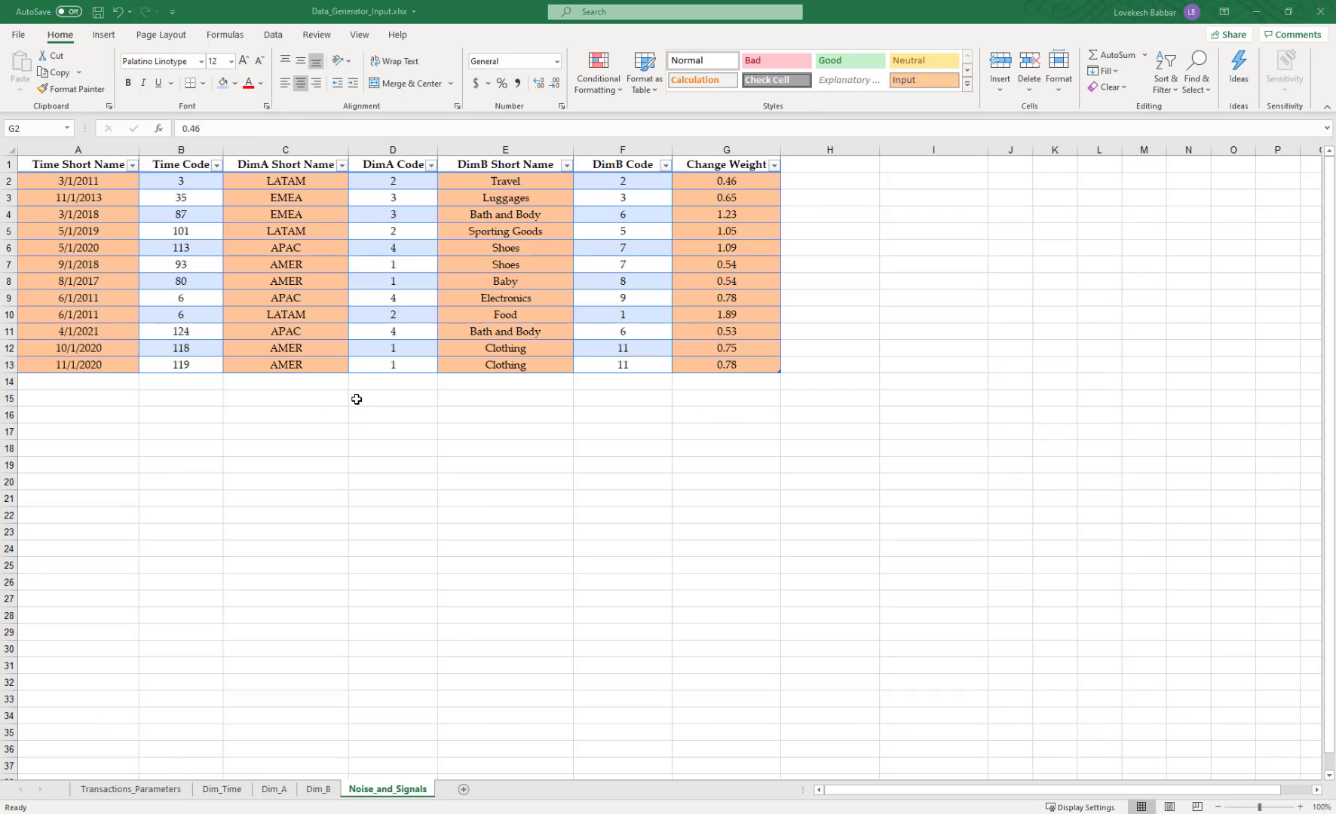
pyautogui.moveTo(68, 365); pyautogui.dragTo(724, 181)
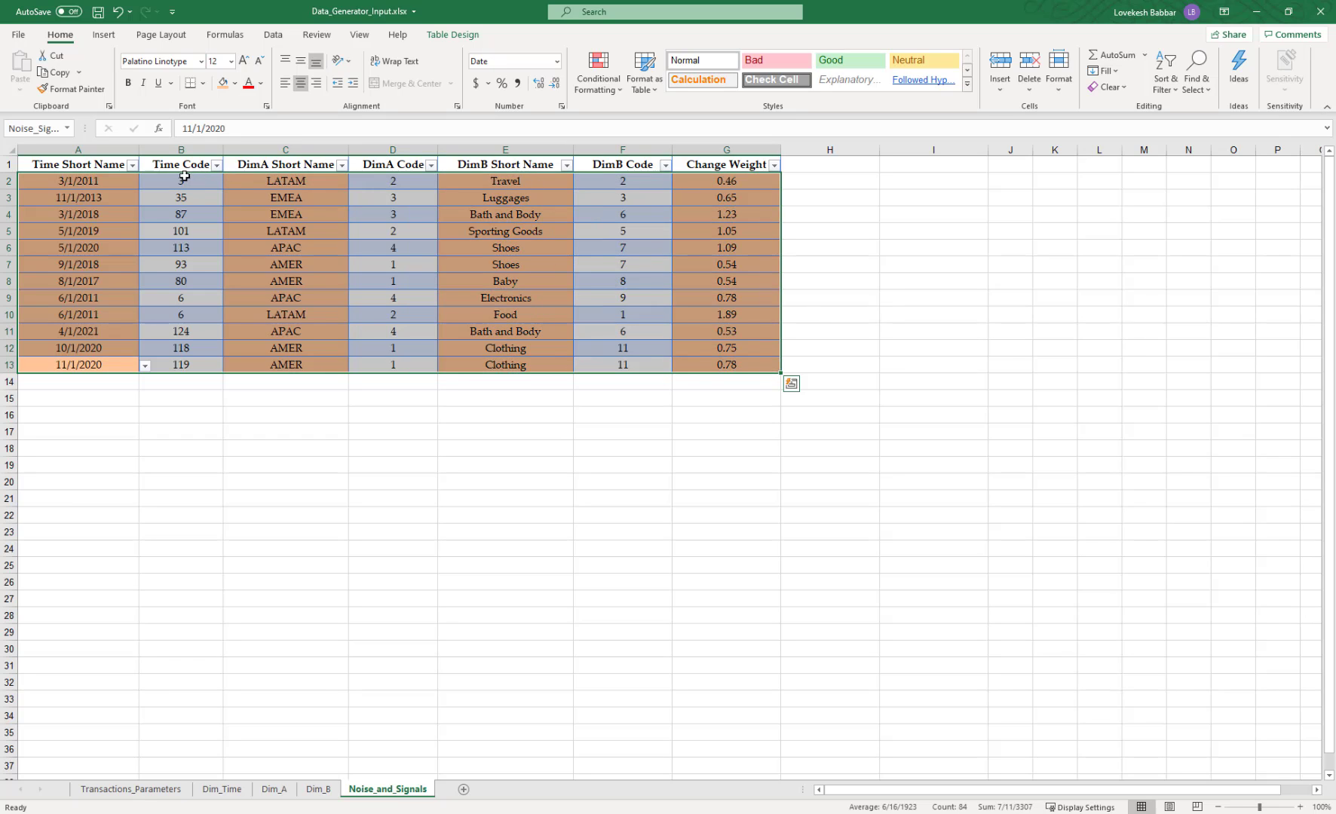
pyautogui.click(286, 184)
pyautogui.click(115, 182)
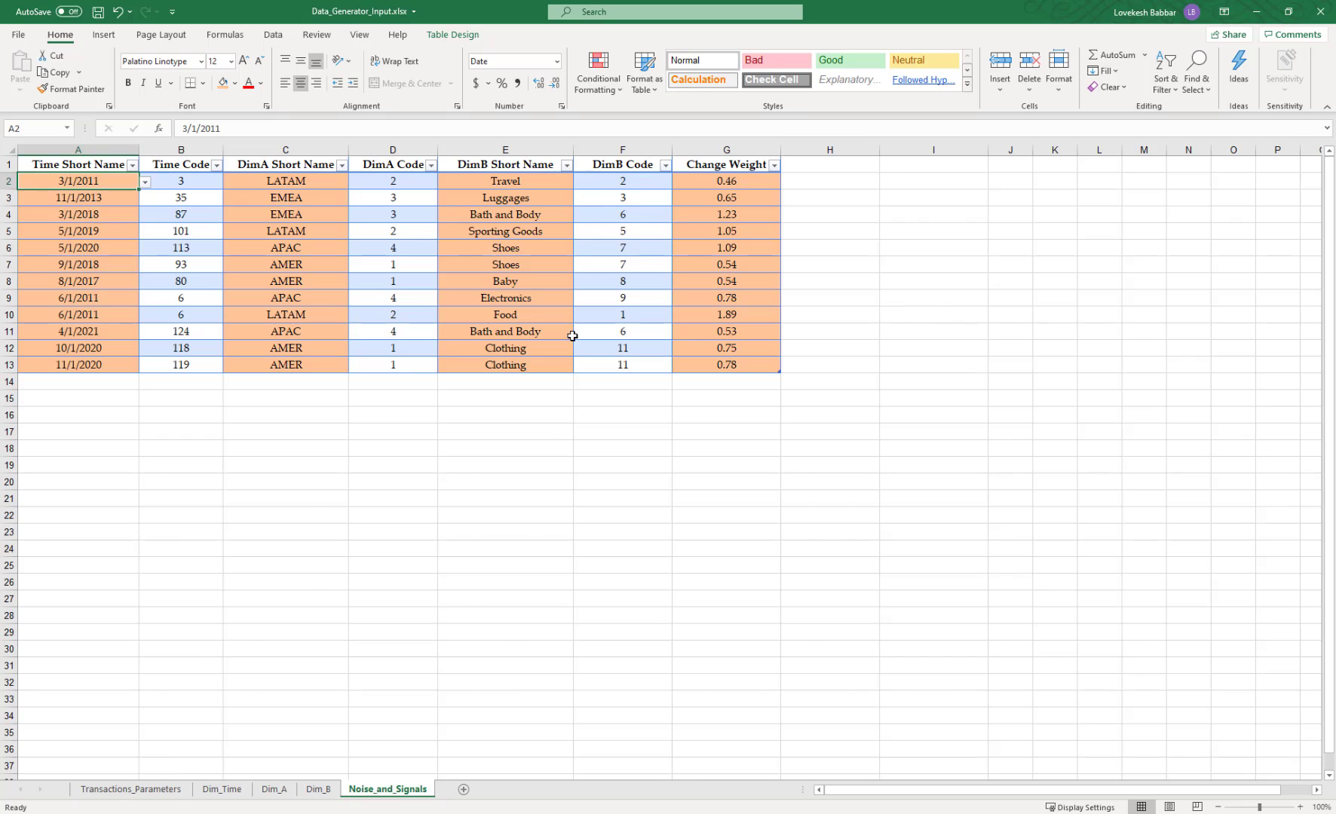
# Step: Return to the output workbook and add filters to the Transactions_Signal header row
pyautogui.hotkey('alt', 'Tab')
pyautogui.scroll(3, 310, 211)
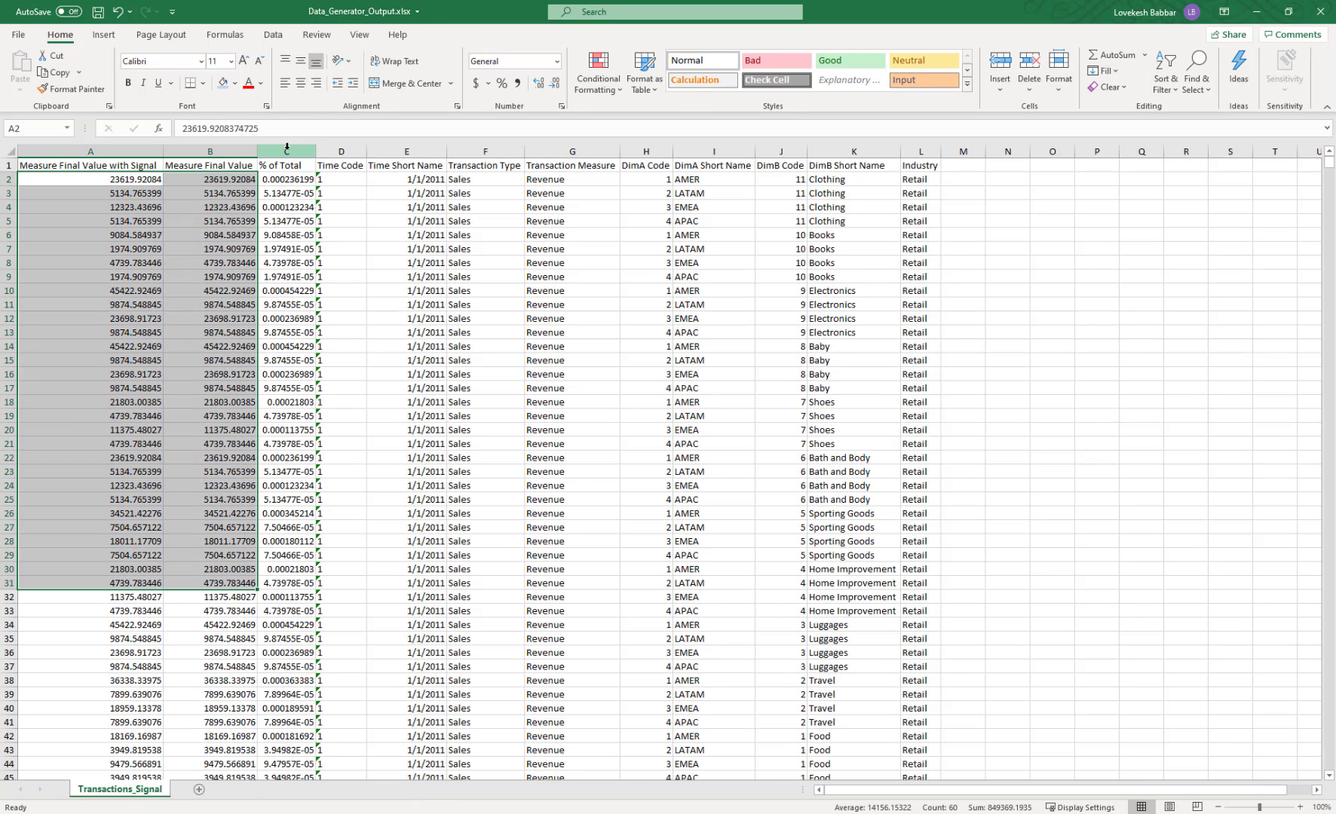
pyautogui.click(284, 179)
pyautogui.hotkey('alt', 'd')
pyautogui.press('f')
pyautogui.press('f')
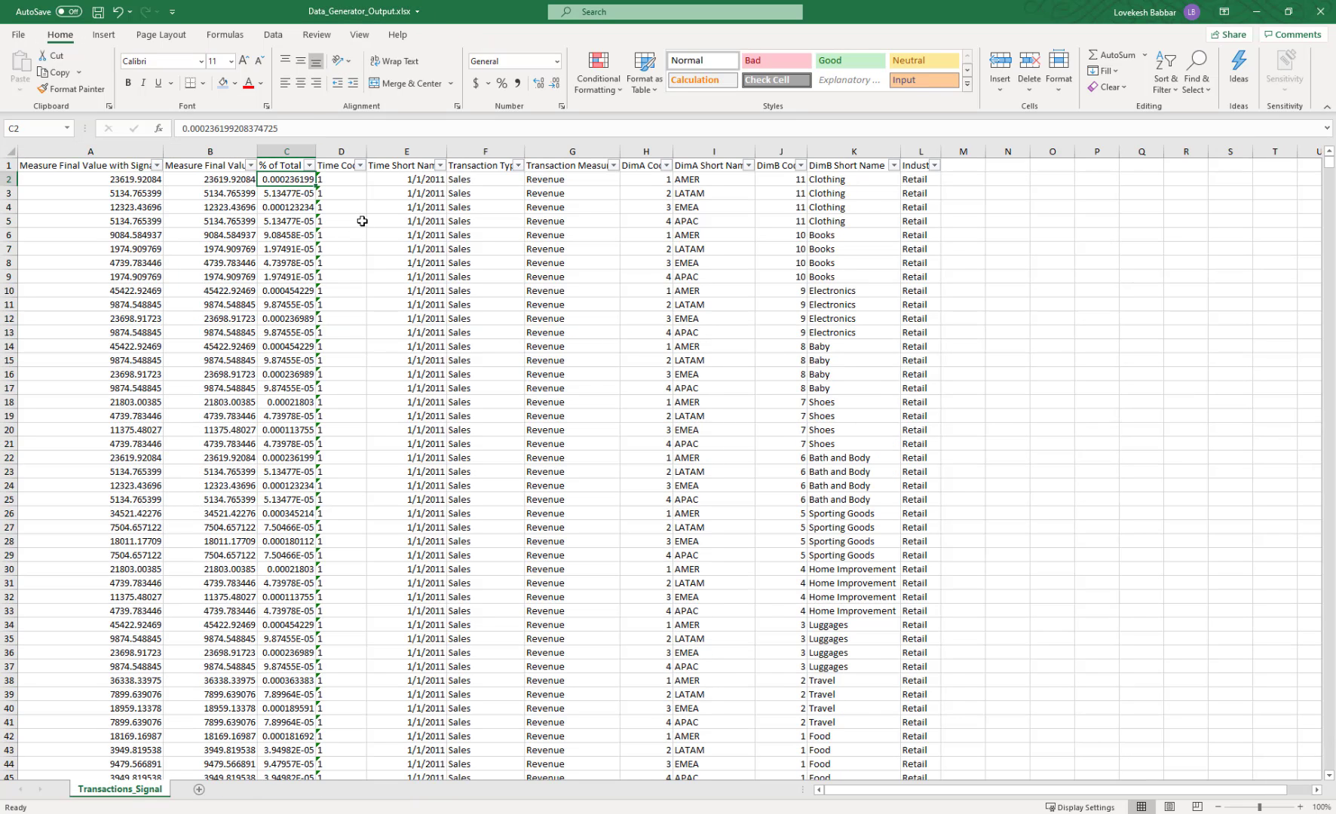
# Step: Filter the DimA Short Name column to show only LATAM
pyautogui.click(748, 166)
pyautogui.click(608, 331)
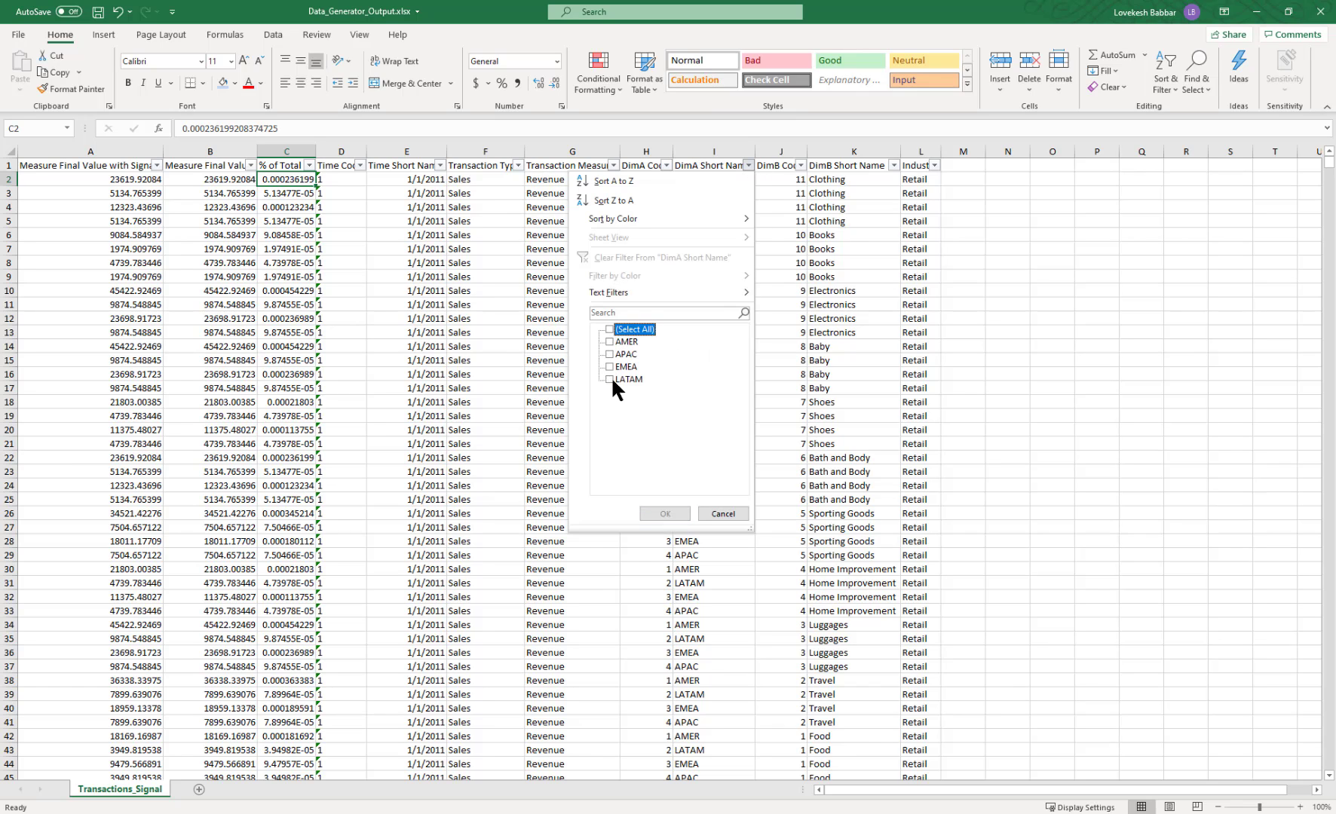
pyautogui.click(610, 379)
pyautogui.click(665, 514)
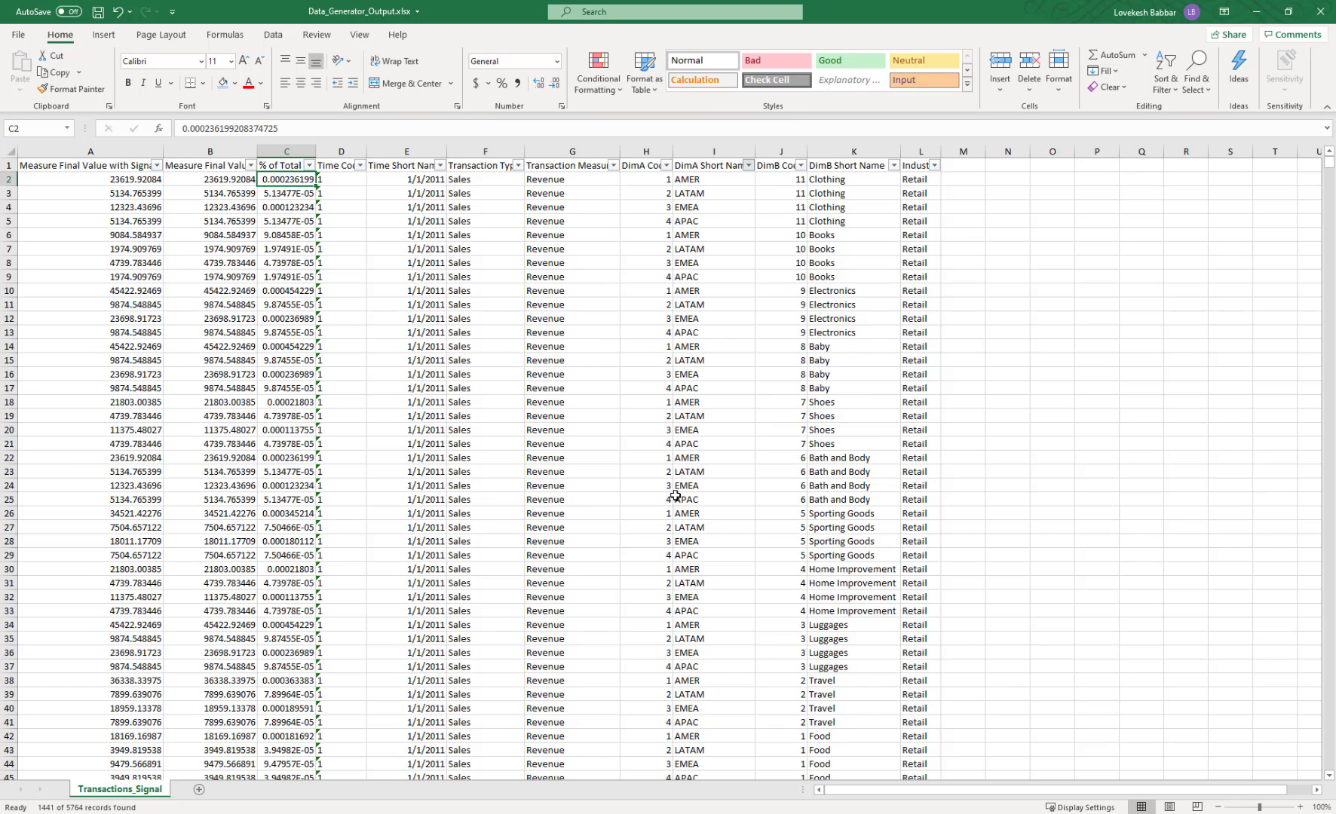
# Step: Filter the Time Short Name column to show only March 2011
pyautogui.click(422, 168)
pyautogui.click(440, 165)
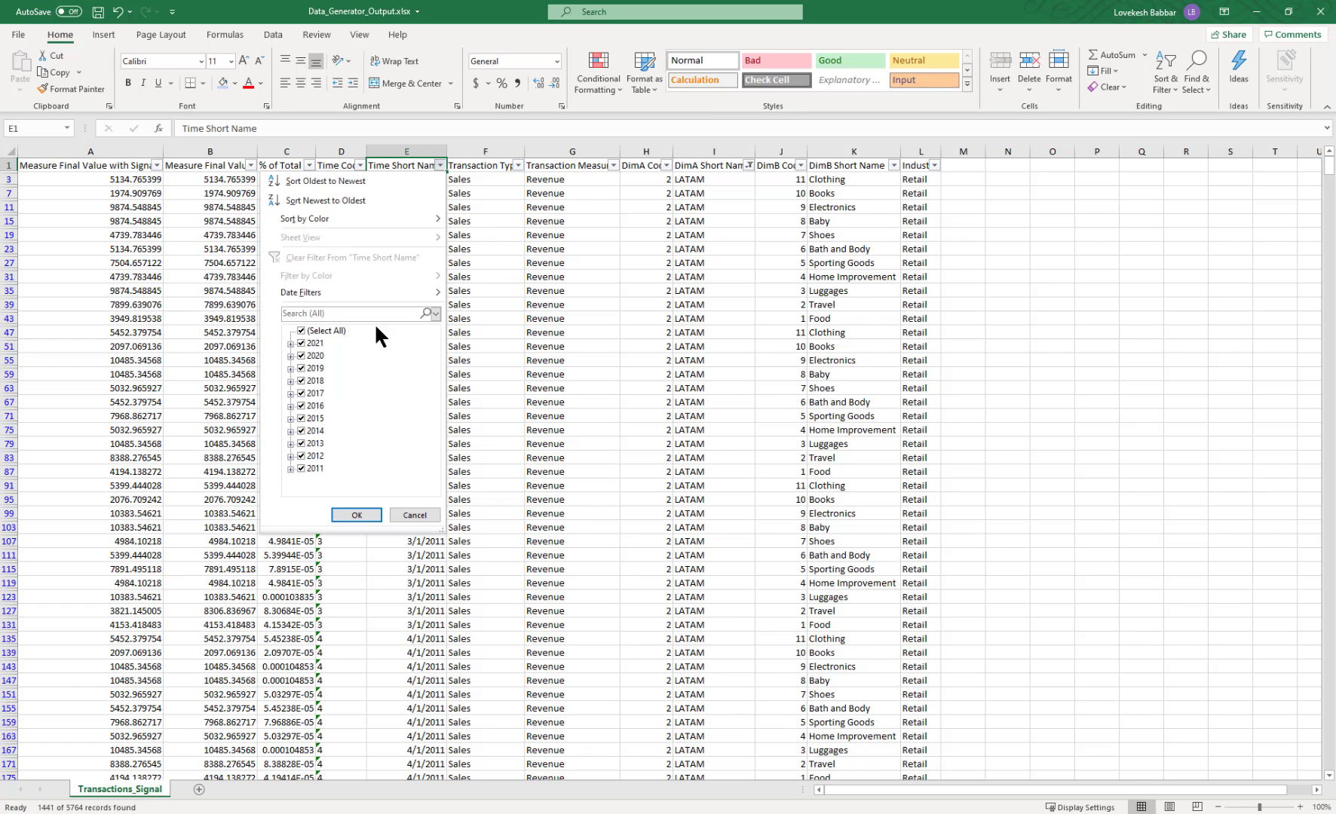
pyautogui.click(301, 331)
pyautogui.click(298, 468)
pyautogui.click(290, 469)
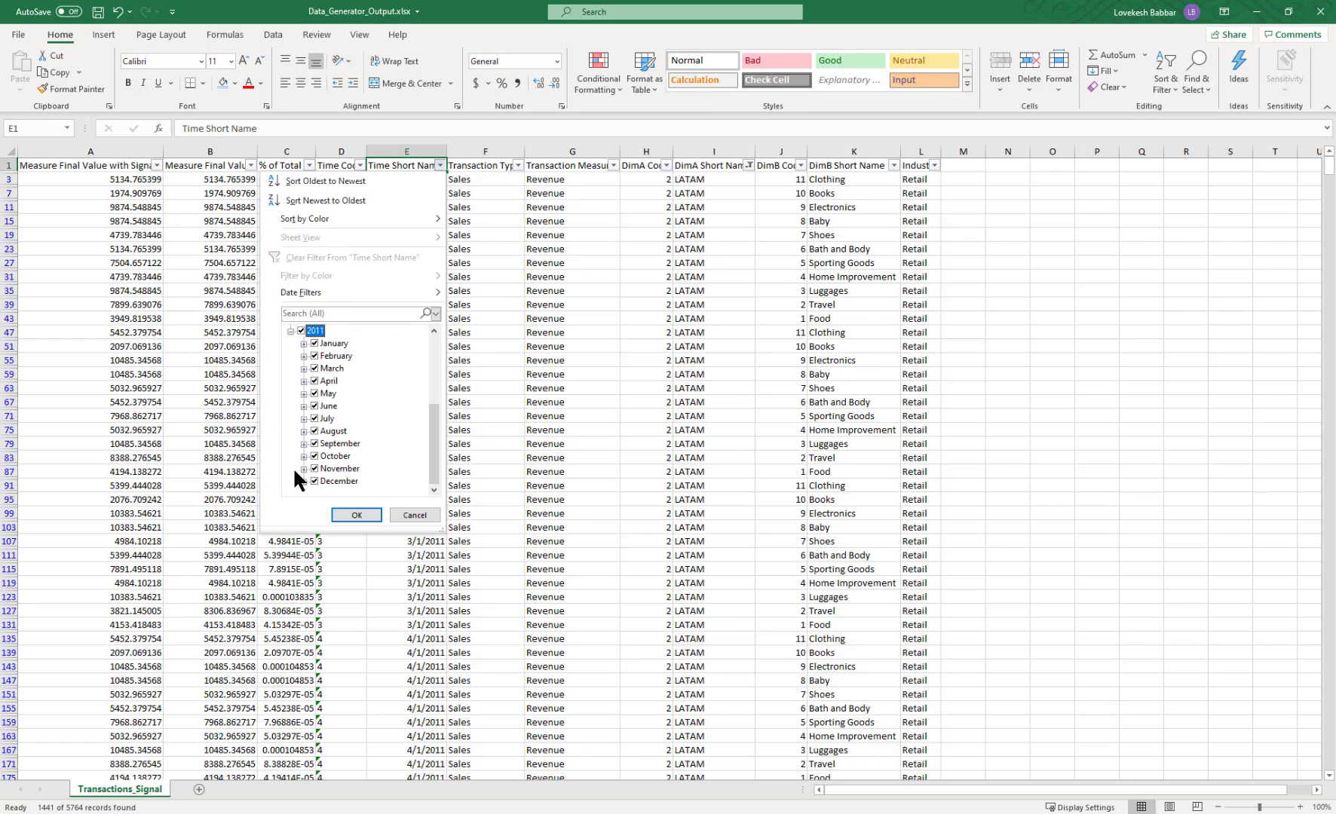
pyautogui.click(301, 330)
pyautogui.click(314, 367)
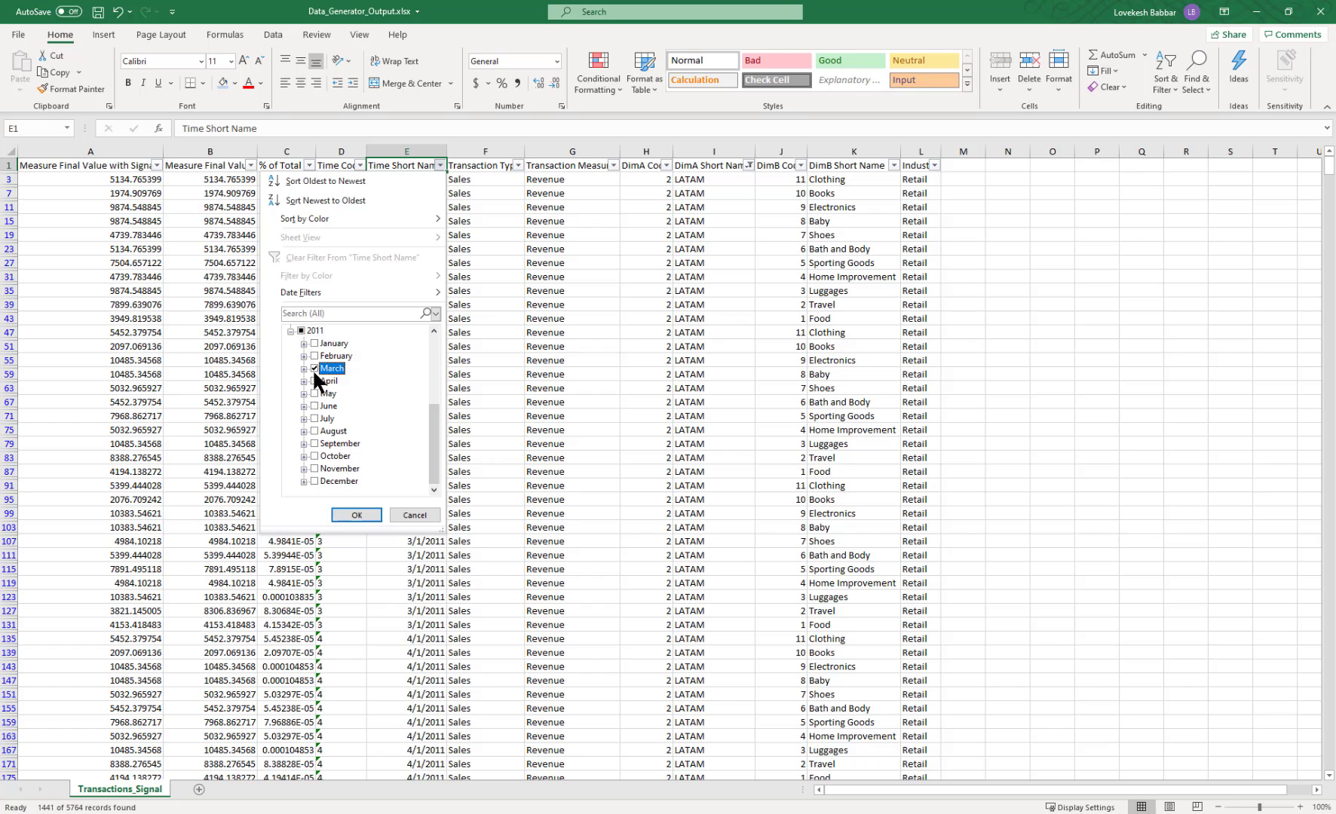
pyautogui.click(356, 514)
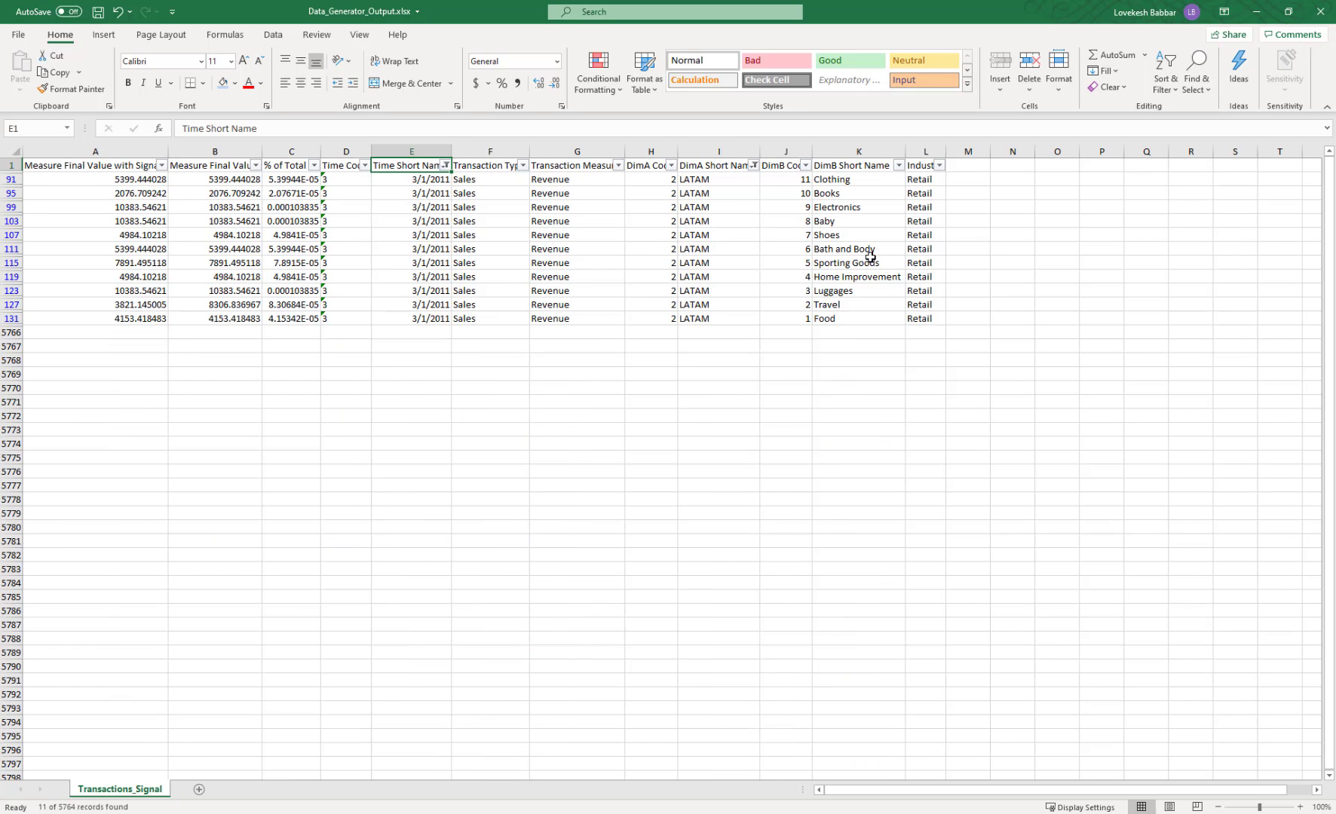
# Step: Recheck the signal's category in the input workbook and filter the output's DimB Short Name column to show only Travel
pyautogui.hotkey('alt', 'Tab')
pyautogui.hotkey('alt', 'Tab')
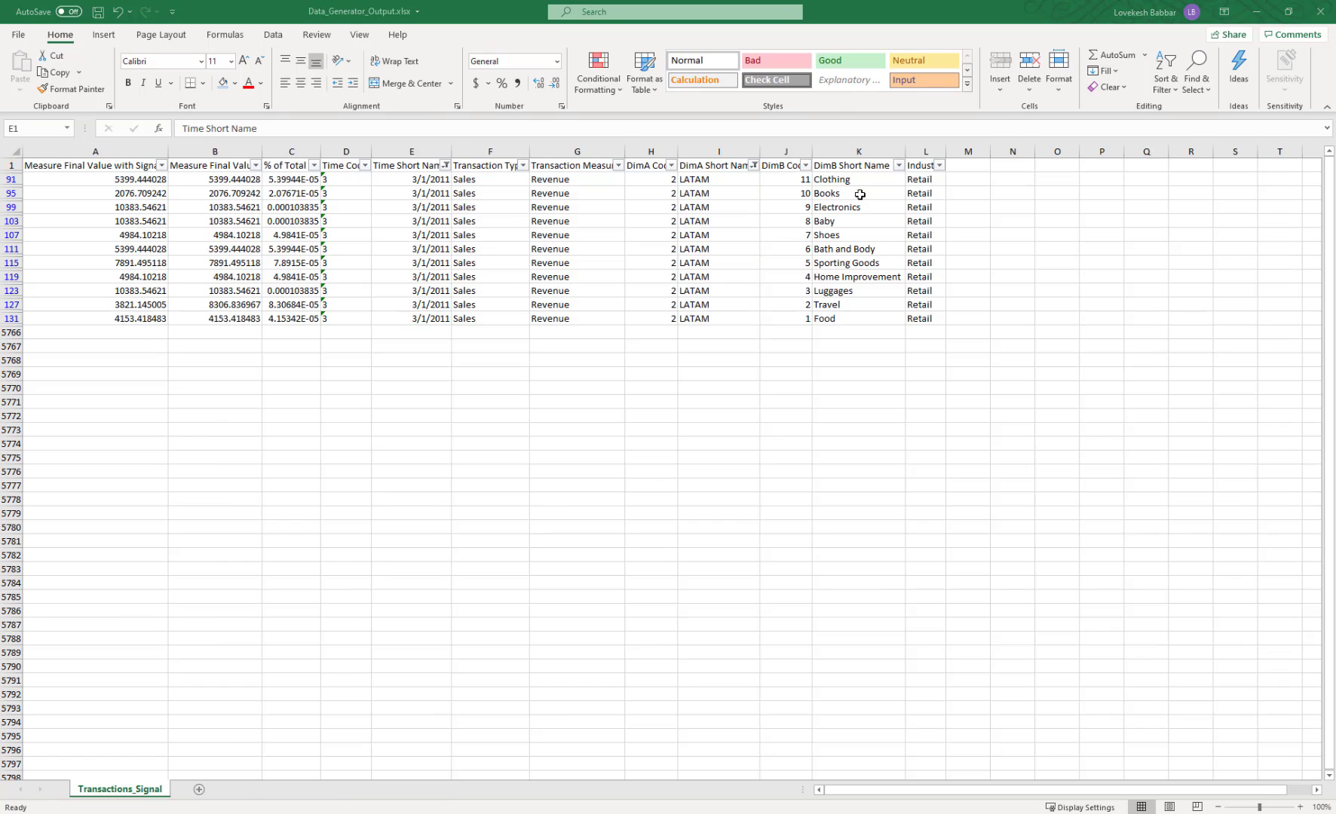
pyautogui.click(898, 165)
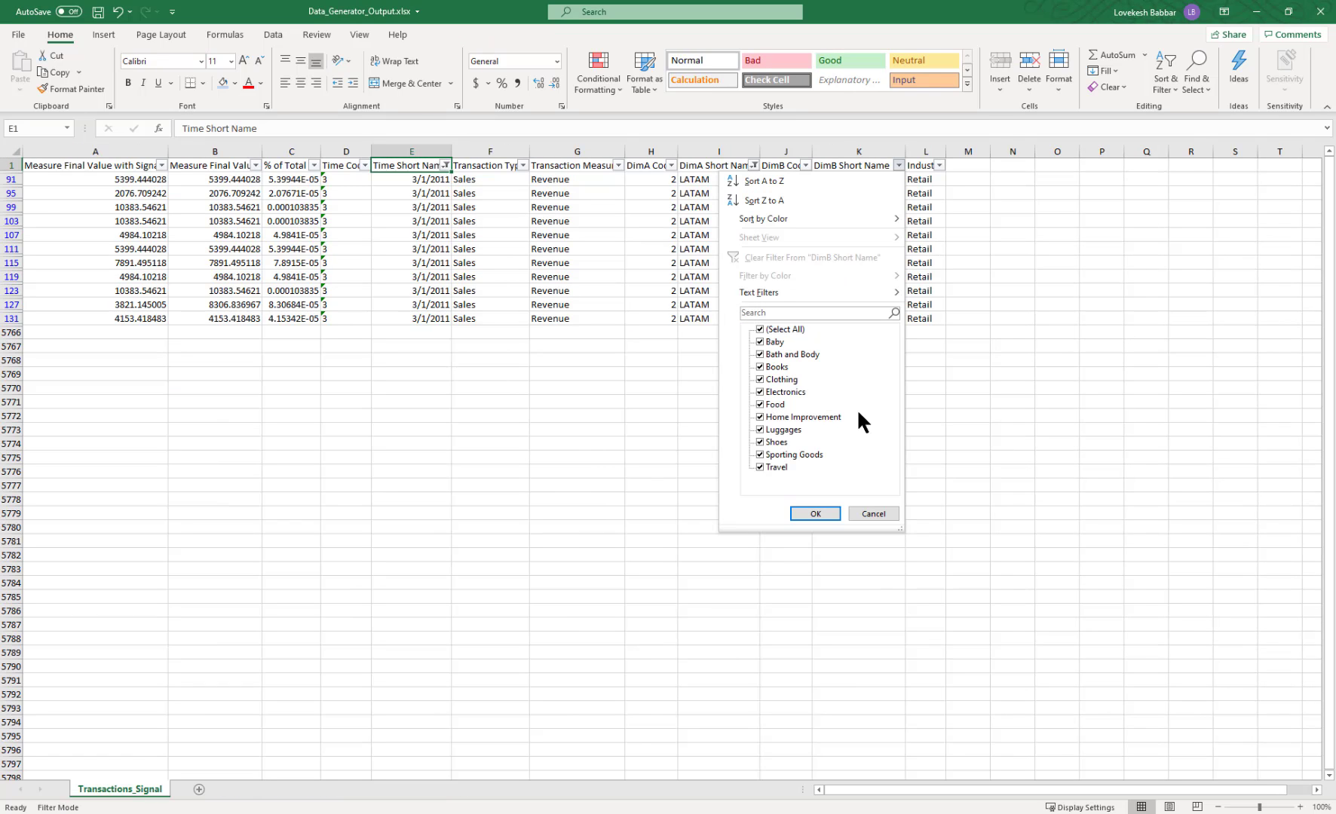
pyautogui.click(766, 330)
pyautogui.click(764, 466)
pyautogui.click(822, 513)
# Step: Compare the two Measure Final Value cells of the filtered row with the first signal's Change Weight in the input workbook
pyautogui.moveTo(231, 182); pyautogui.dragTo(135, 177)
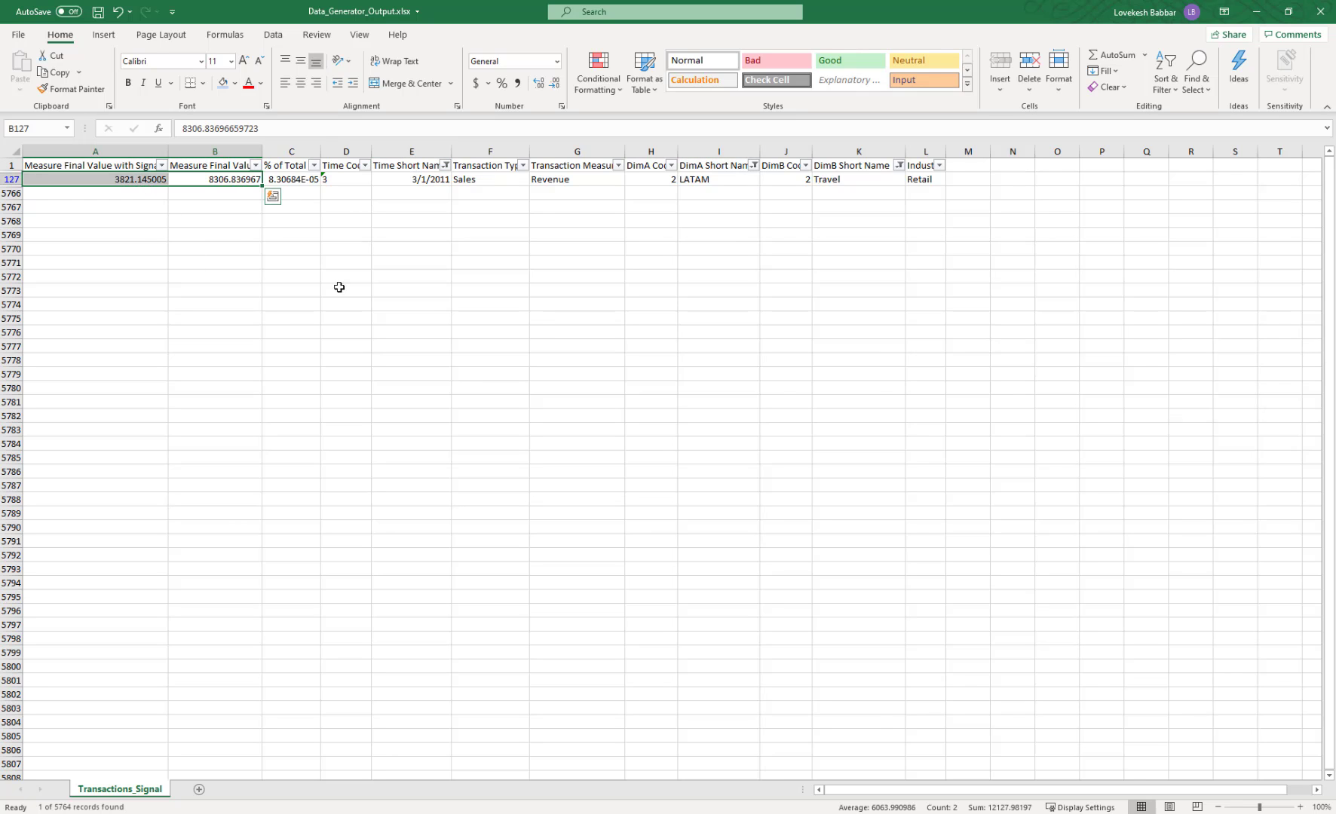
pyautogui.hotkey('alt', 'Tab')
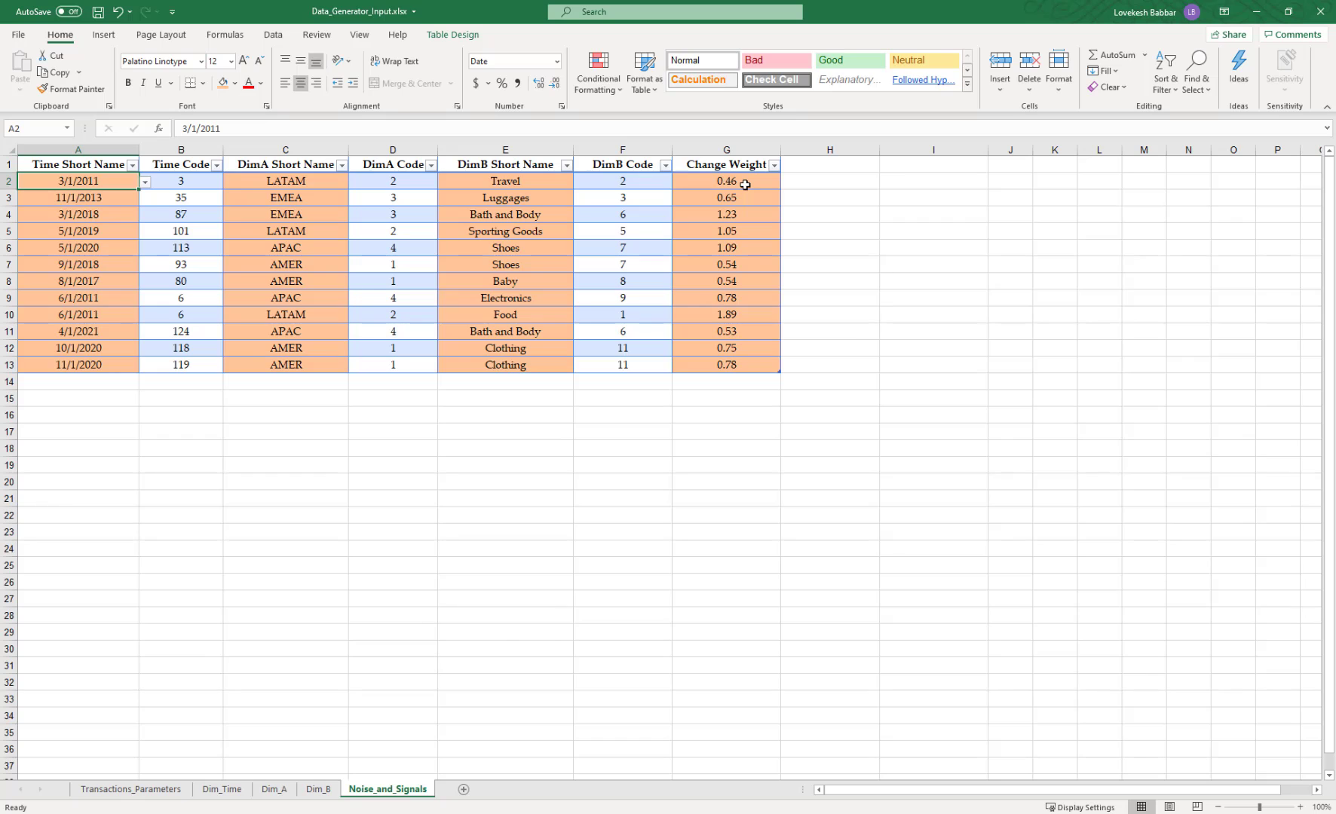
pyautogui.click(745, 185)
pyautogui.hotkey('alt', 'Tab')
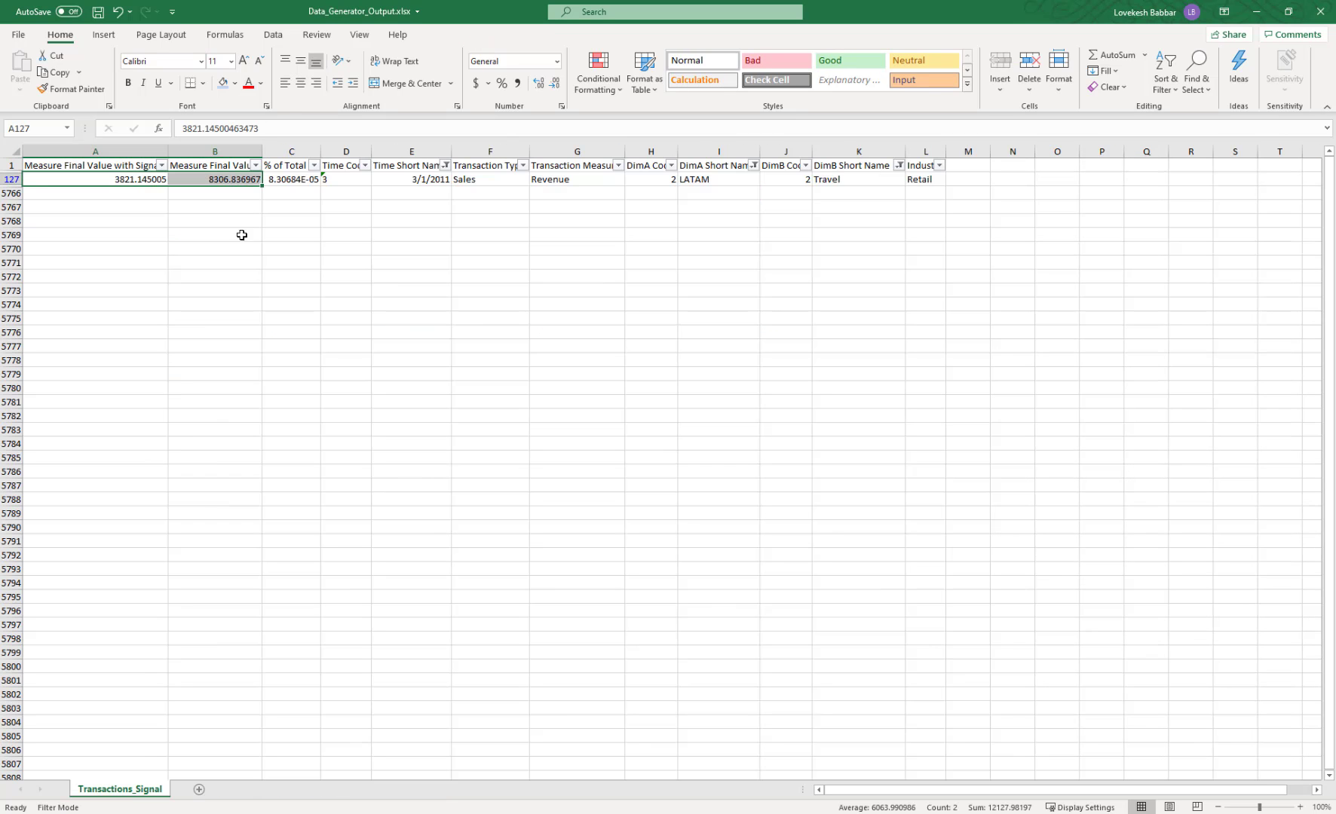
pyautogui.click(152, 182)
pyautogui.click(192, 185)
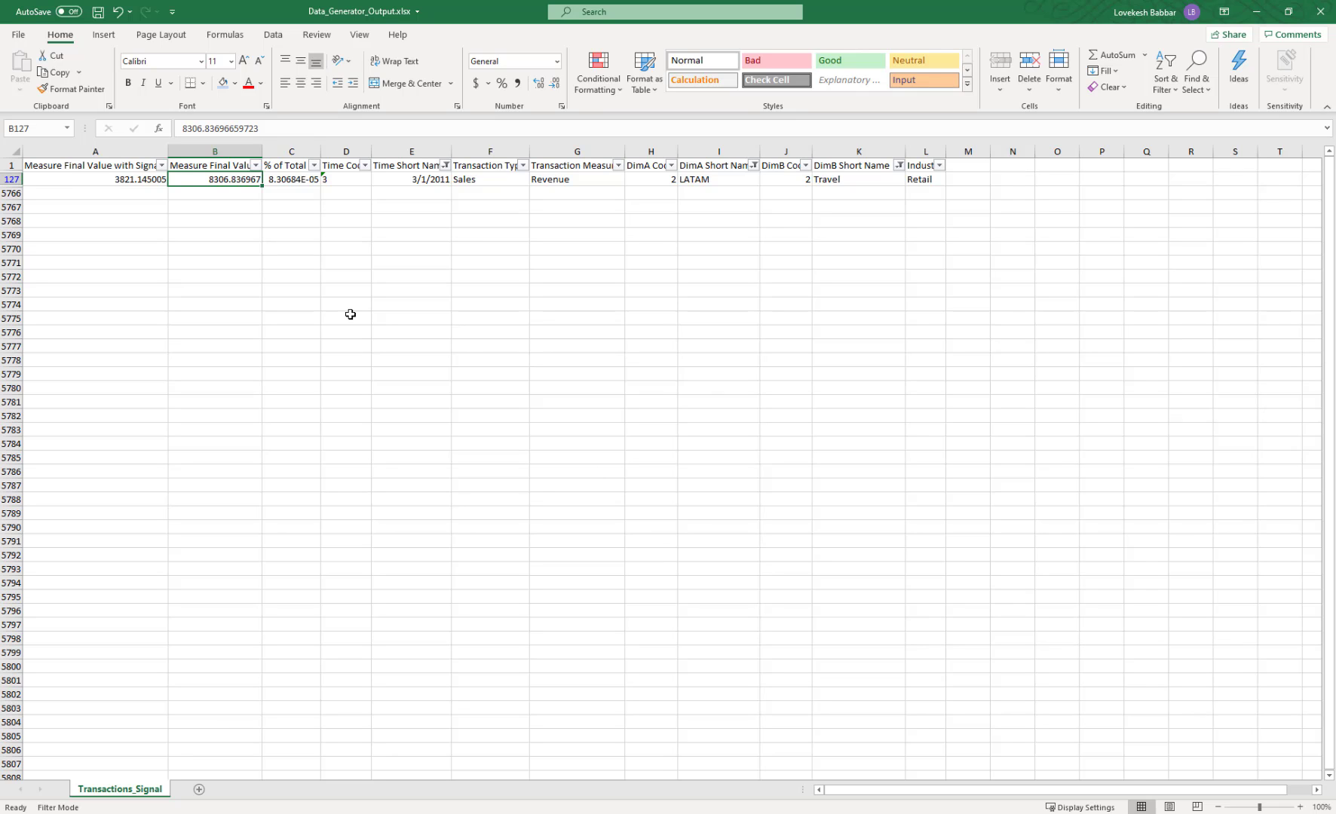
# Step: Minimize the output workbook, switch to the Signal_Verification workbook in Tableau, and refresh the Transactions_Signal data source
pyautogui.click(1255, 12)
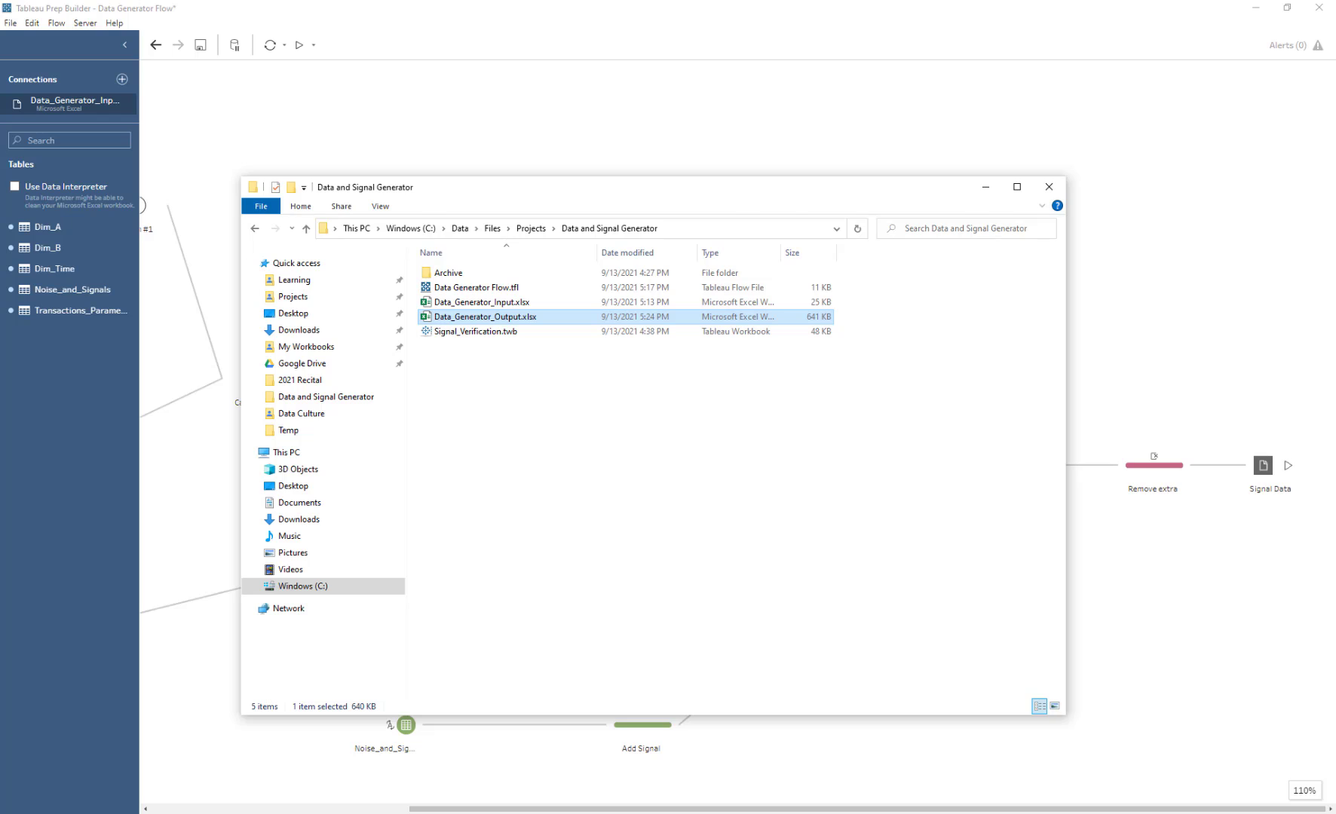
pyautogui.hotkey('alt', 'Tab')
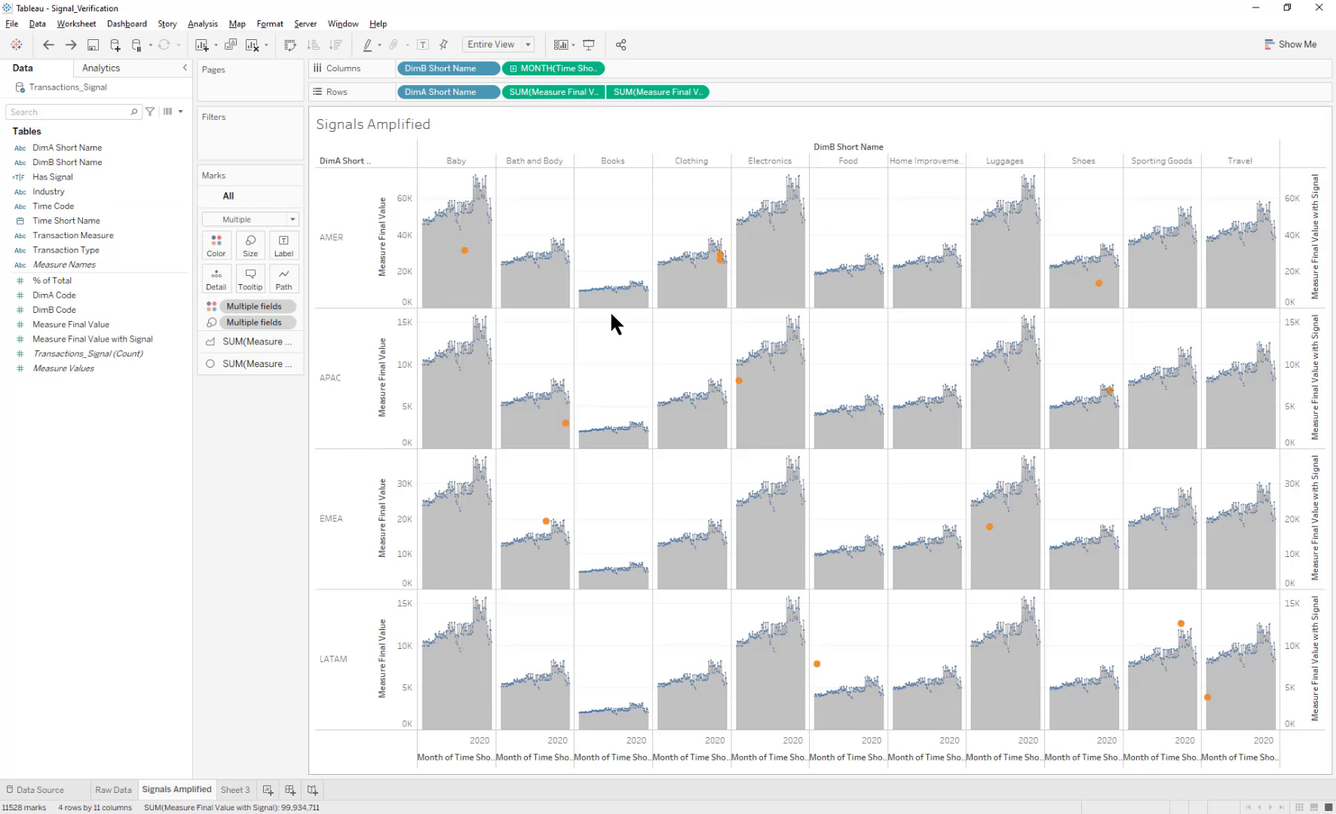
pyautogui.rightClick(82, 85)
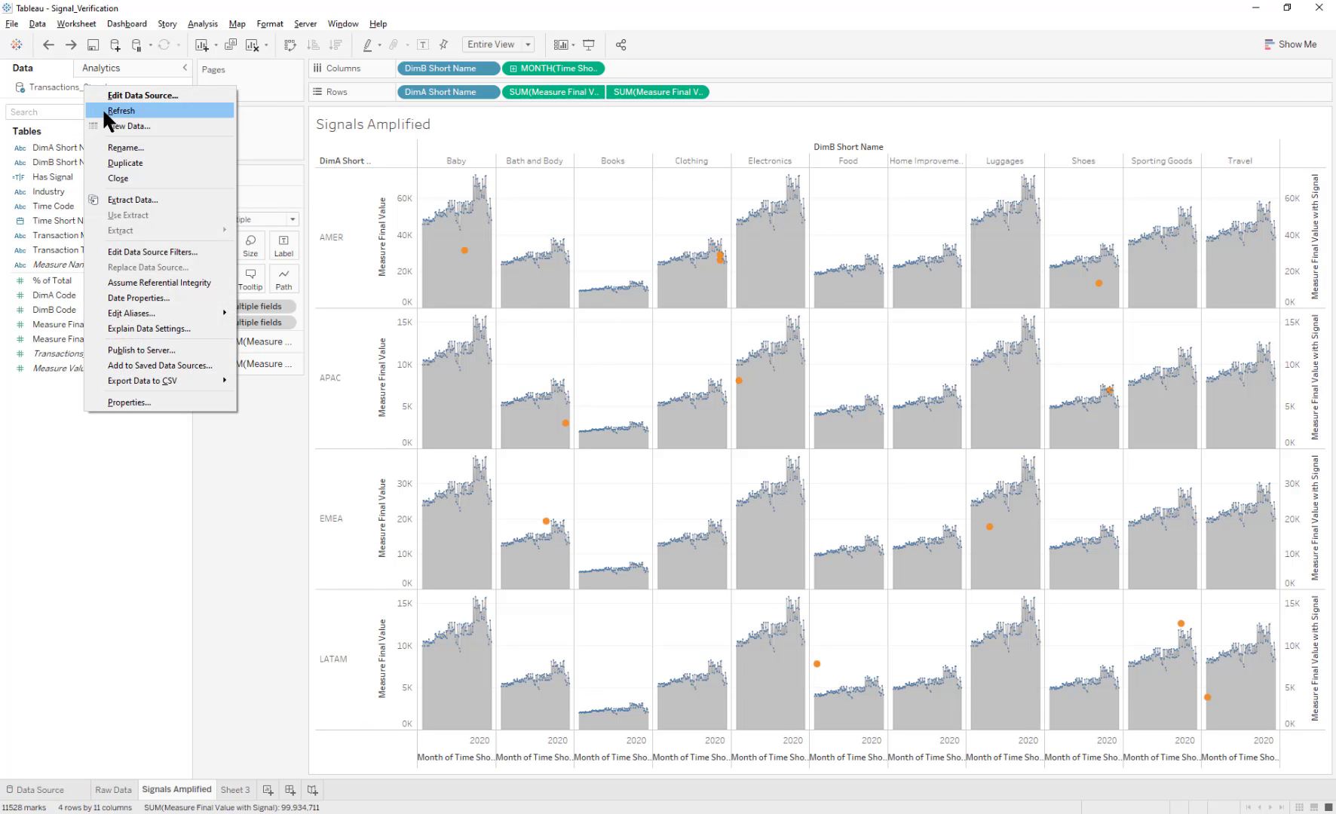
pyautogui.click(102, 107)
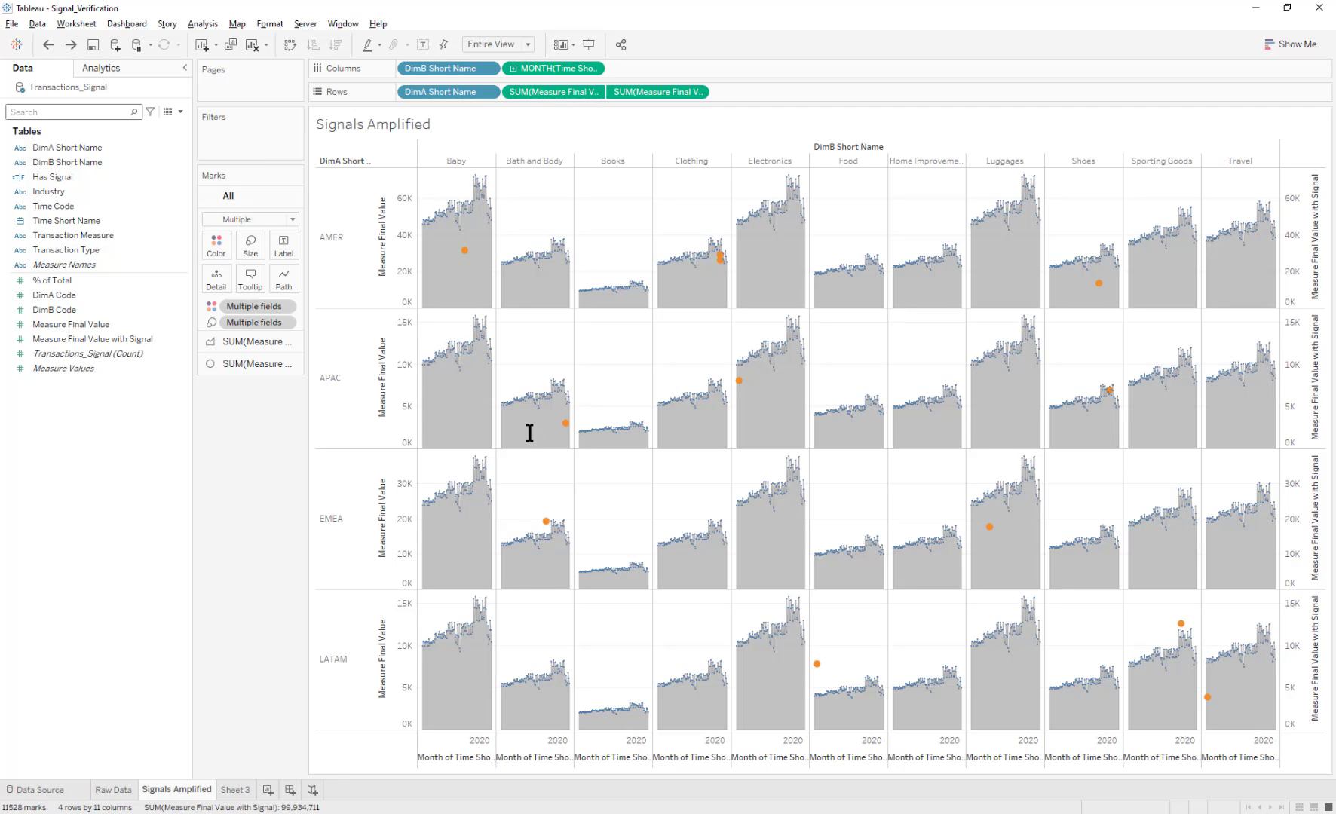